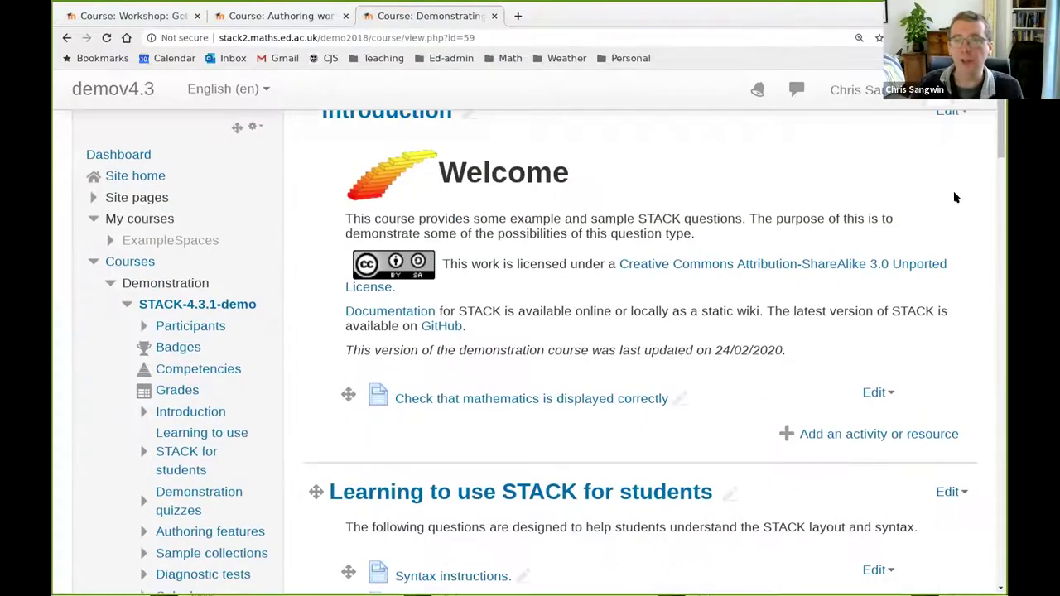
Step: Open the GitHub repository maths/moodle-qtype_stack in a new browser tab
scroll(982, 343, "down", 15)
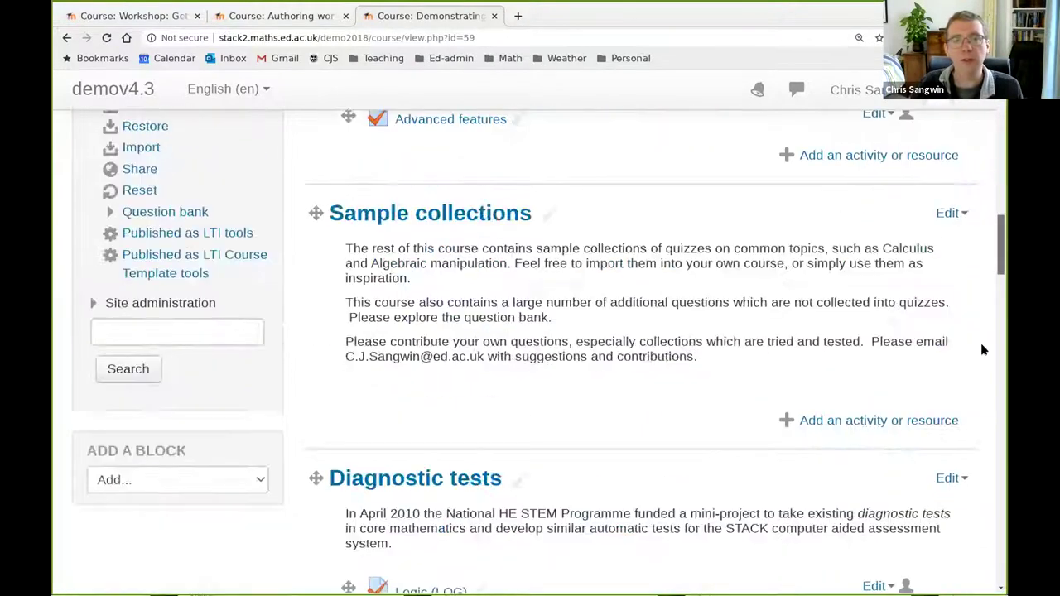
key("F5")
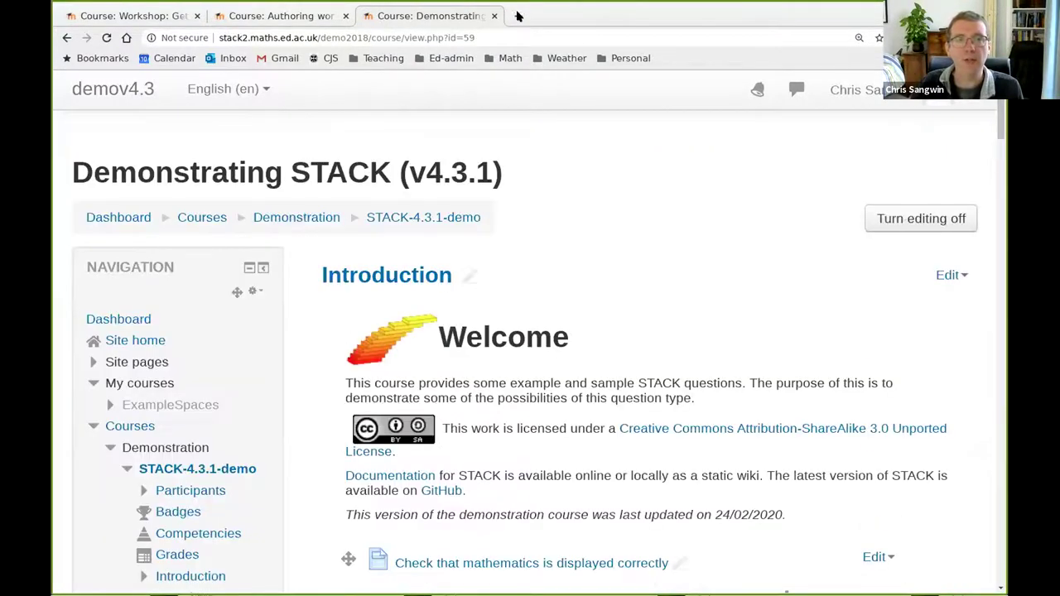
left_click(517, 16)
type("git")
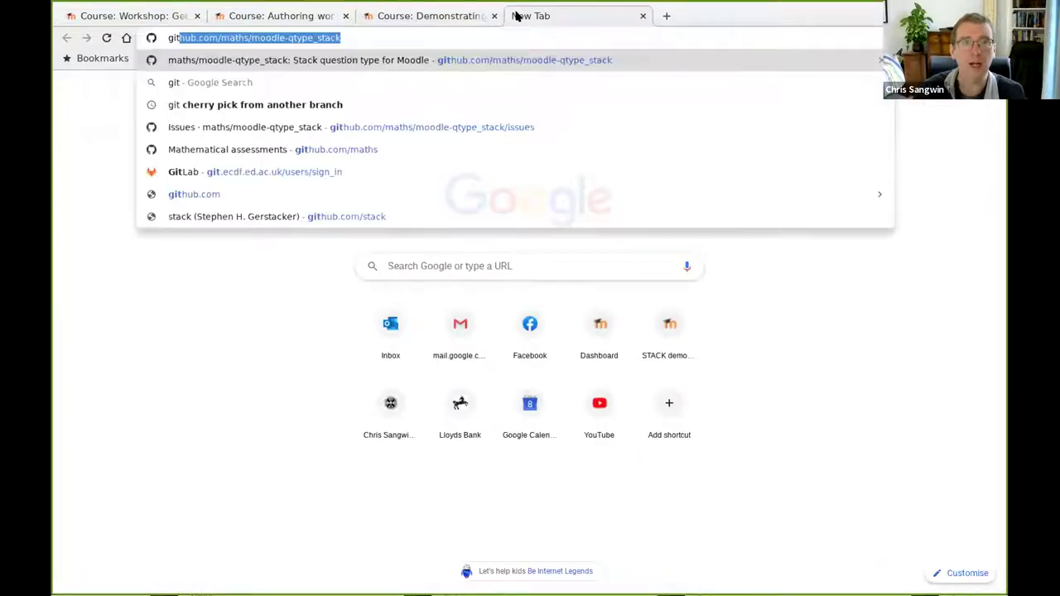
key("Return")
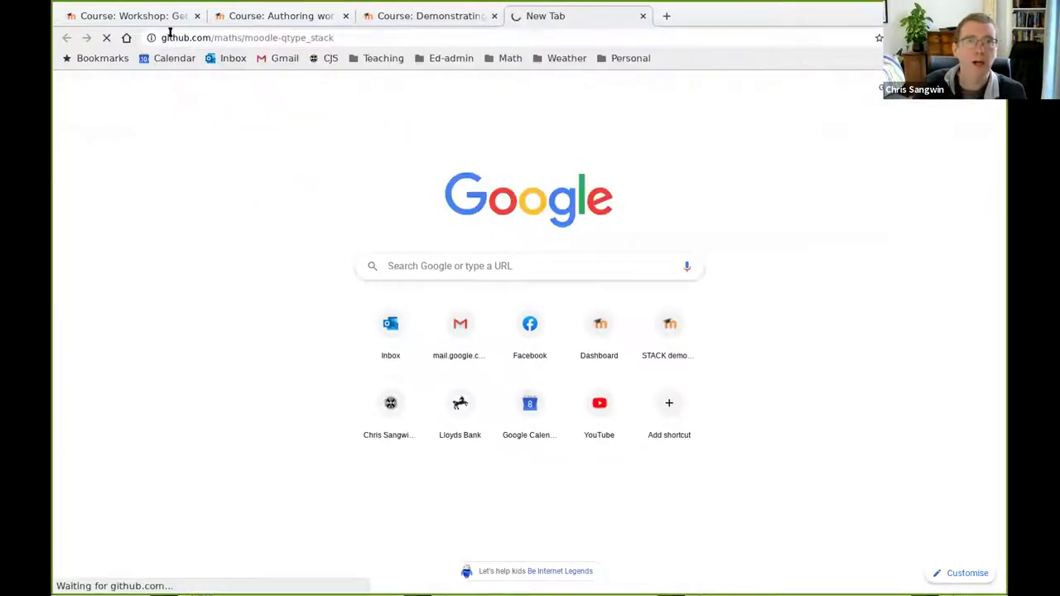
left_click_drag(162, 38, 466, 47)
left_click(321, 33)
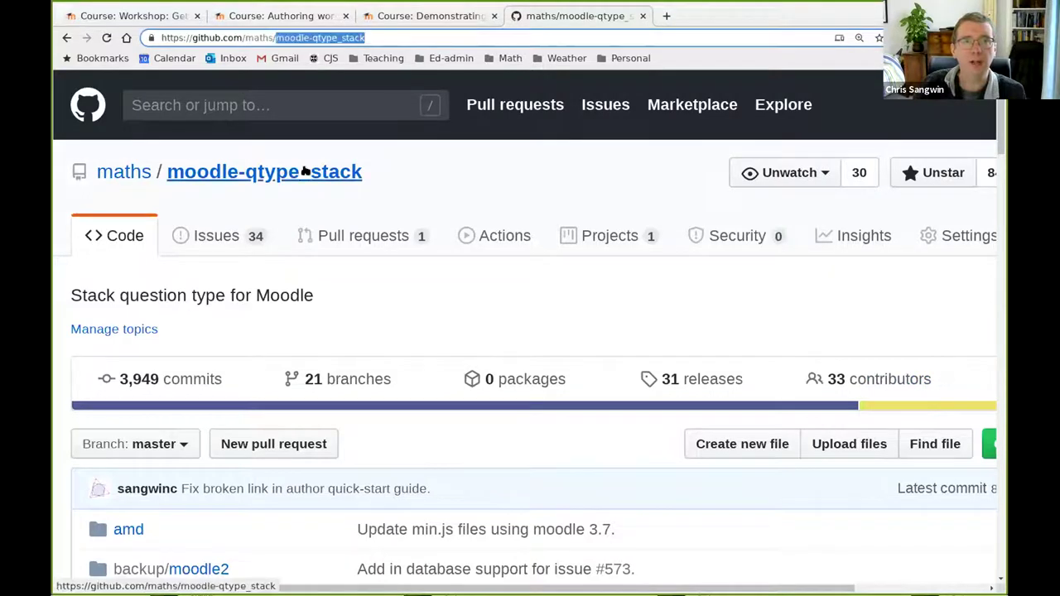
Step: Open the repository's samplequestions folder and highlight the STACK-demo.mbz file name
scroll(300, 225, "down", 5)
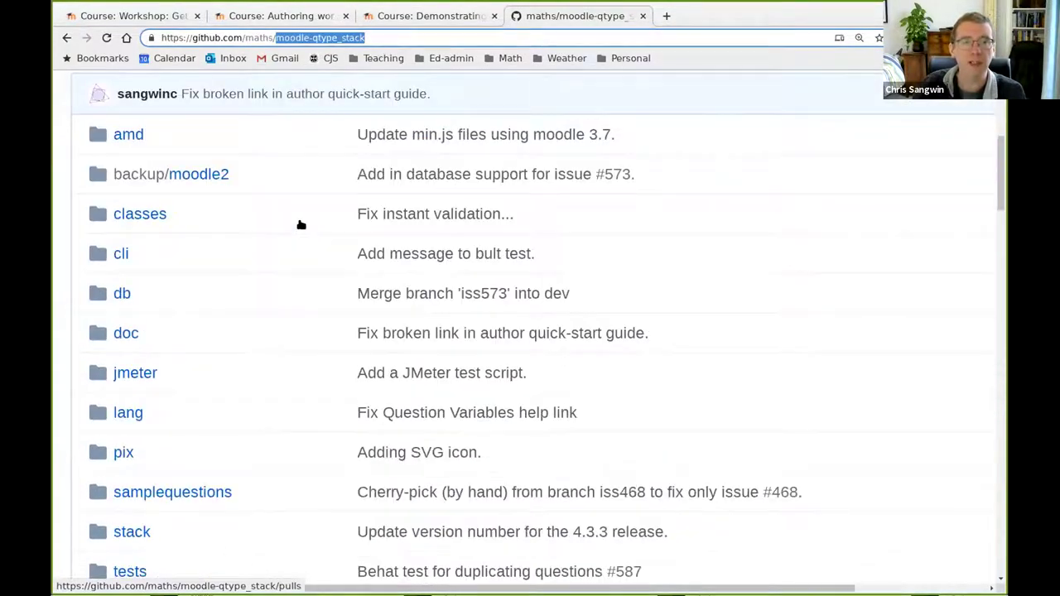
scroll(300, 224, "down", 3)
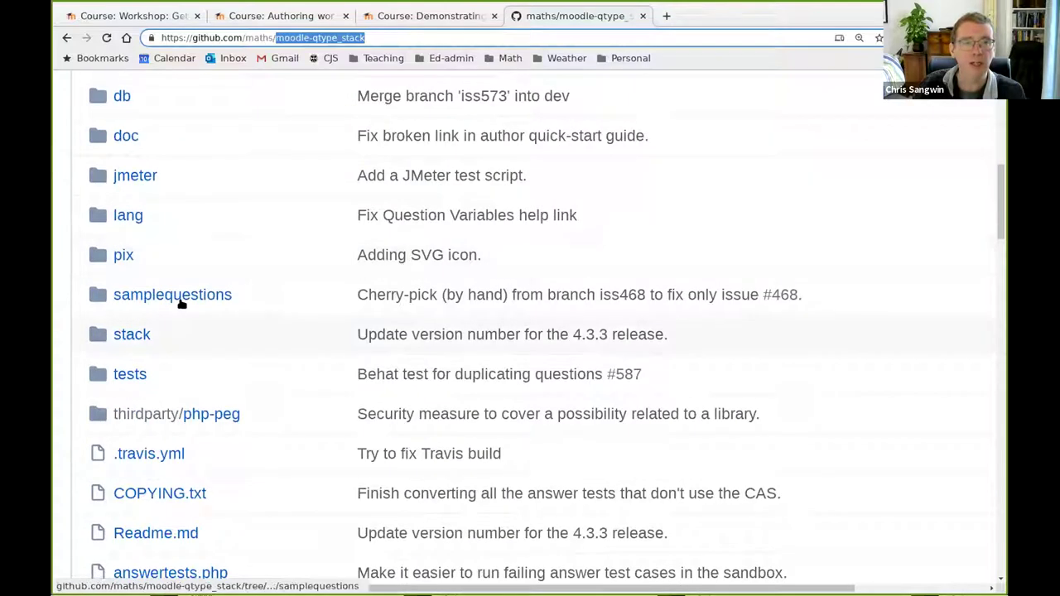
left_click(180, 304)
scroll(497, 284, "down", 4)
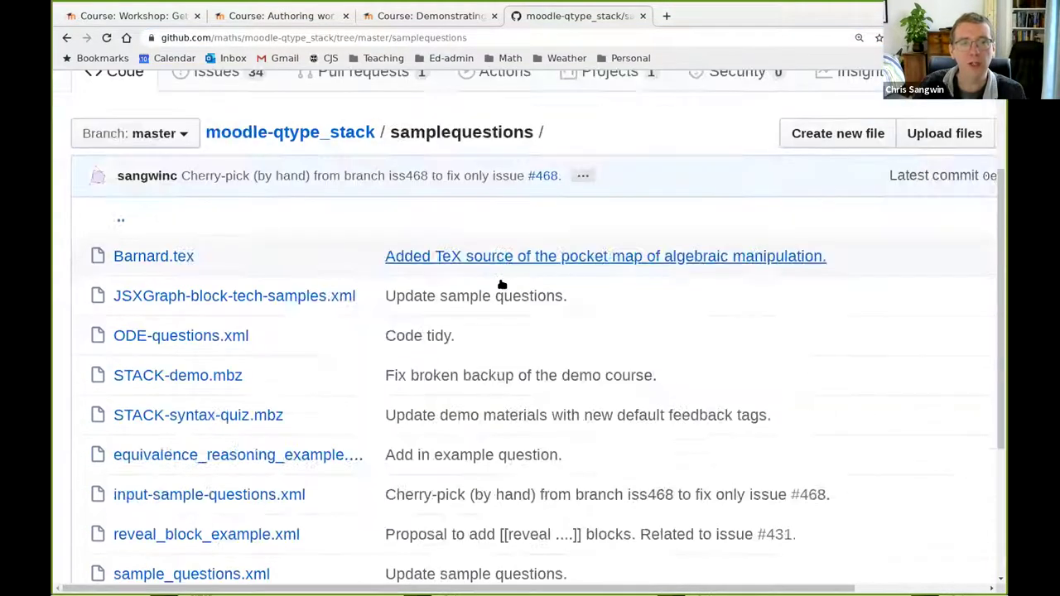
left_click_drag(279, 277, 116, 277)
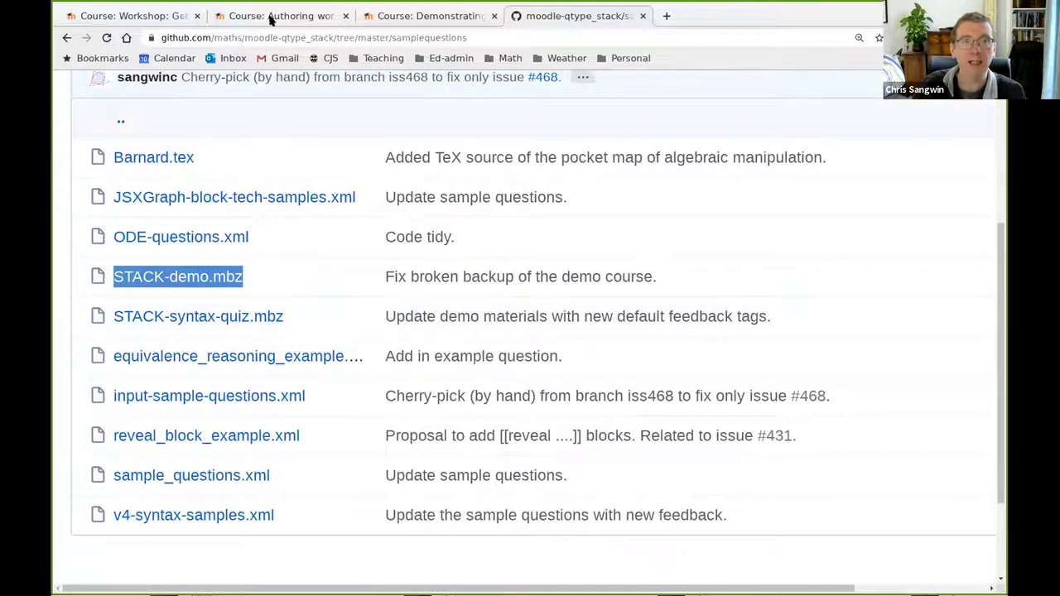
Step: Return to the Demonstrating STACK course and look through its sections of sample quizzes
left_click(426, 16)
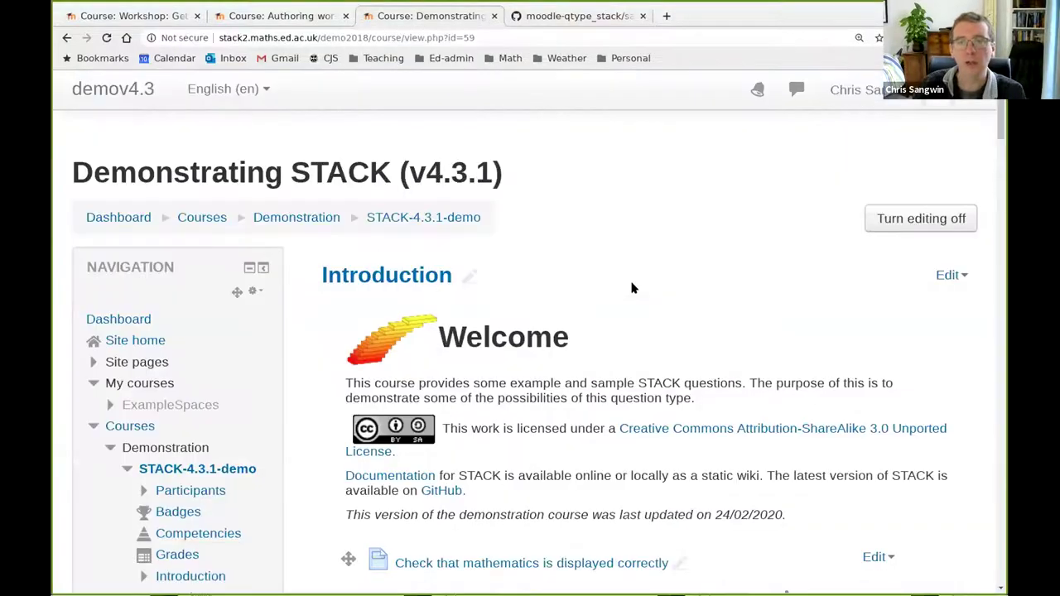
left_click_drag(1001, 131, 995, 152)
scroll(995, 152, "down", 15)
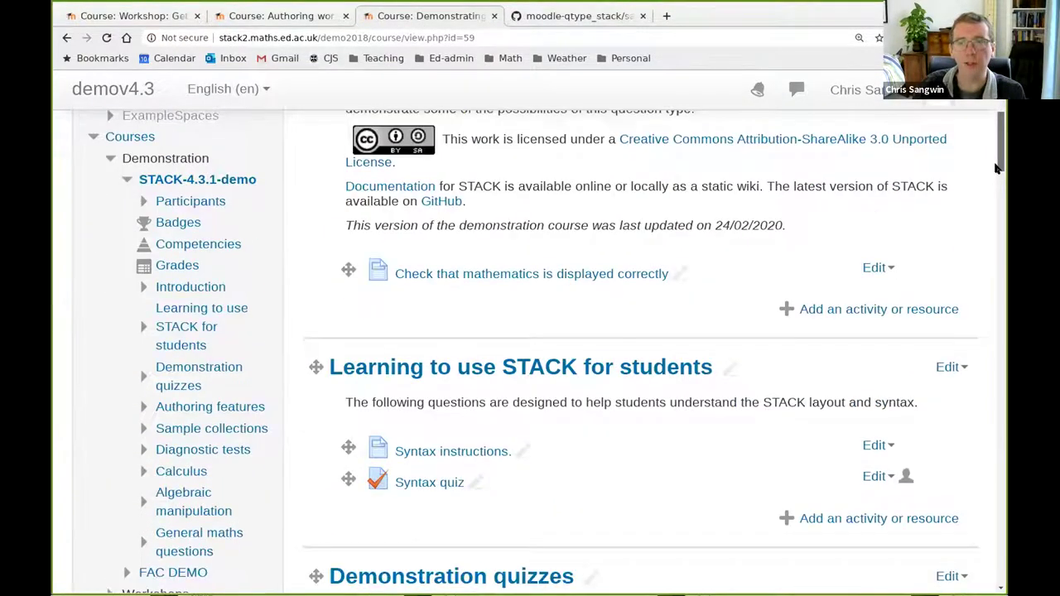
scroll(995, 337, "down", 16)
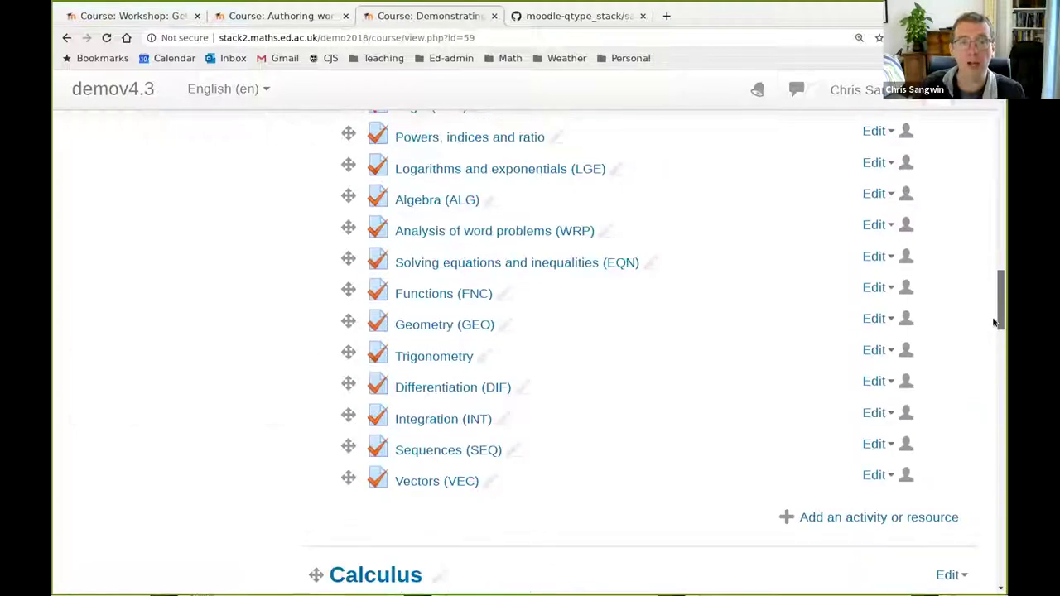
scroll(975, 484, "down", 14)
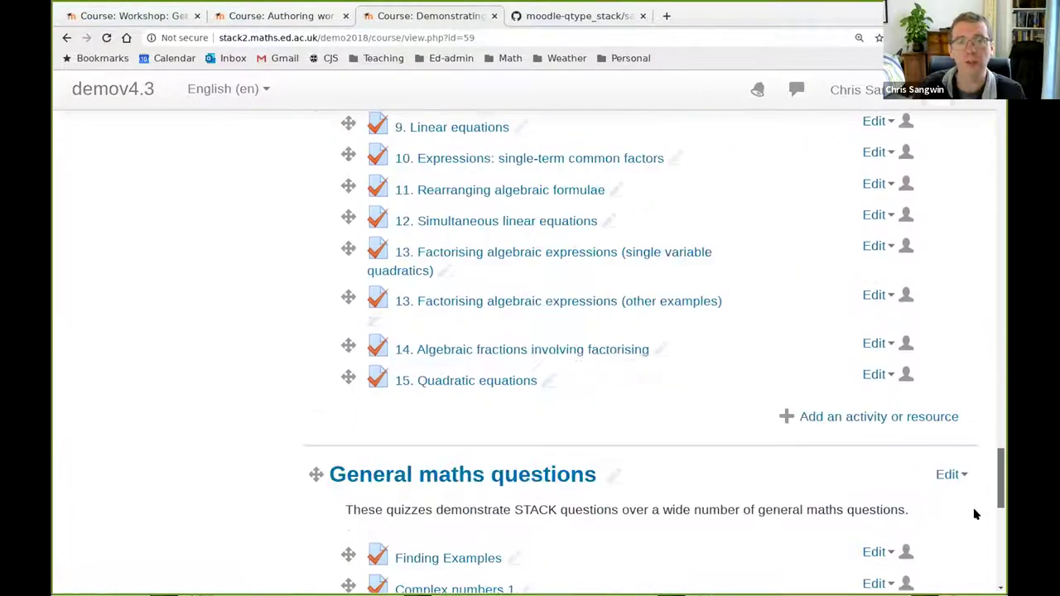
scroll(972, 579, "up", 3)
scroll(977, 547, "down", 3)
scroll(982, 513, "up", 9)
scroll(997, 379, "up", 20)
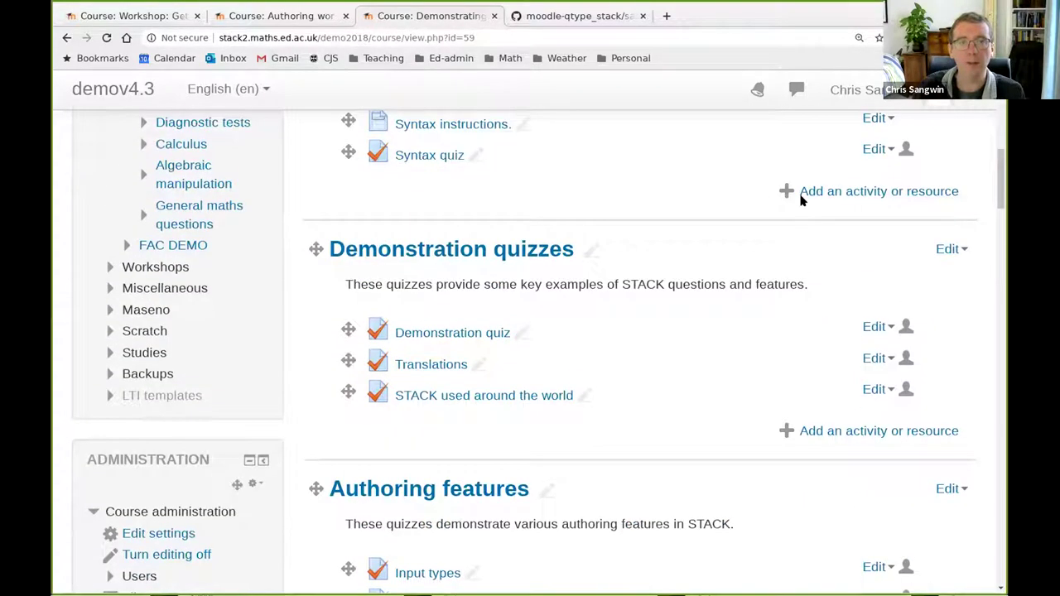
left_click(572, 16)
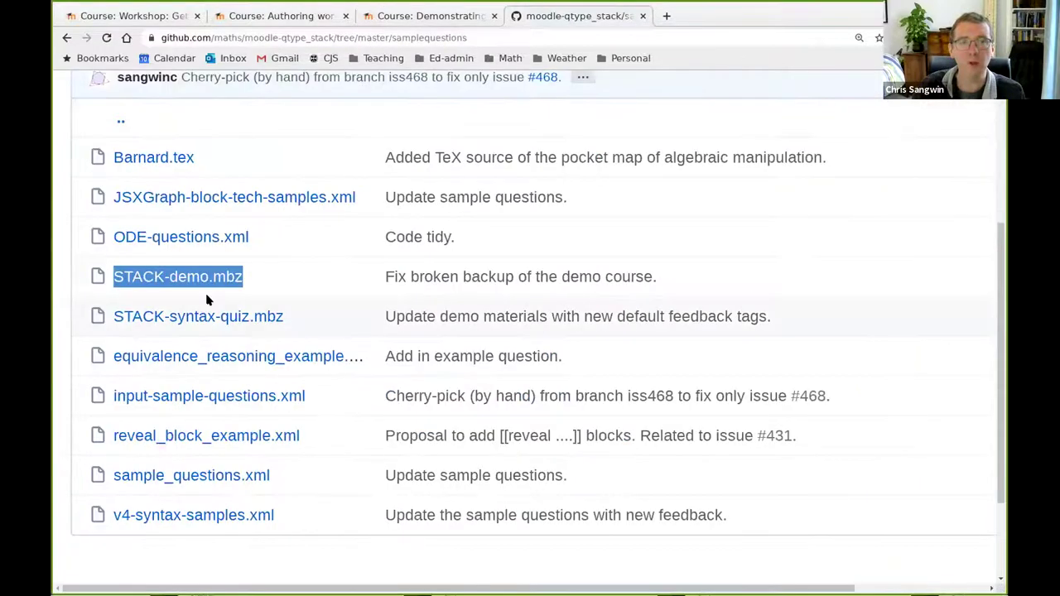
left_click(391, 15)
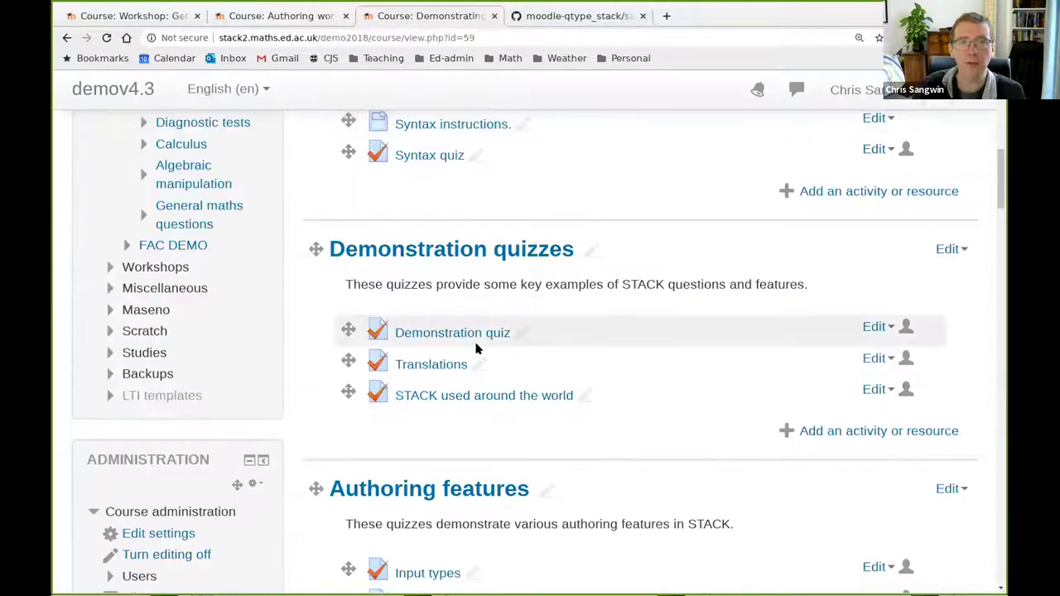
Step: Open the Demonstration quiz and go to its first information page on entering mathematical expressions
left_click(445, 335)
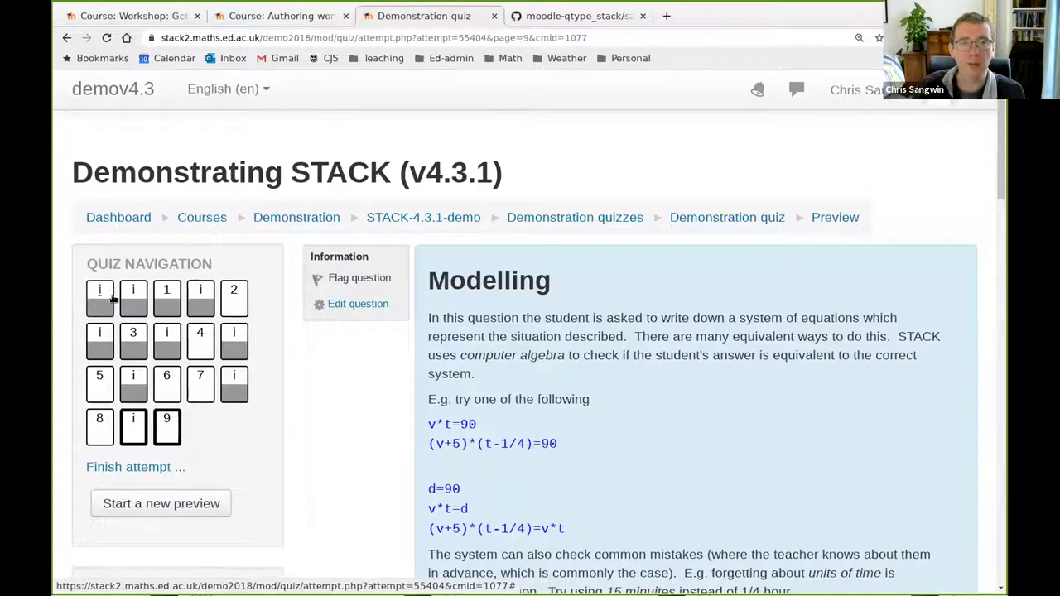
left_click(111, 299)
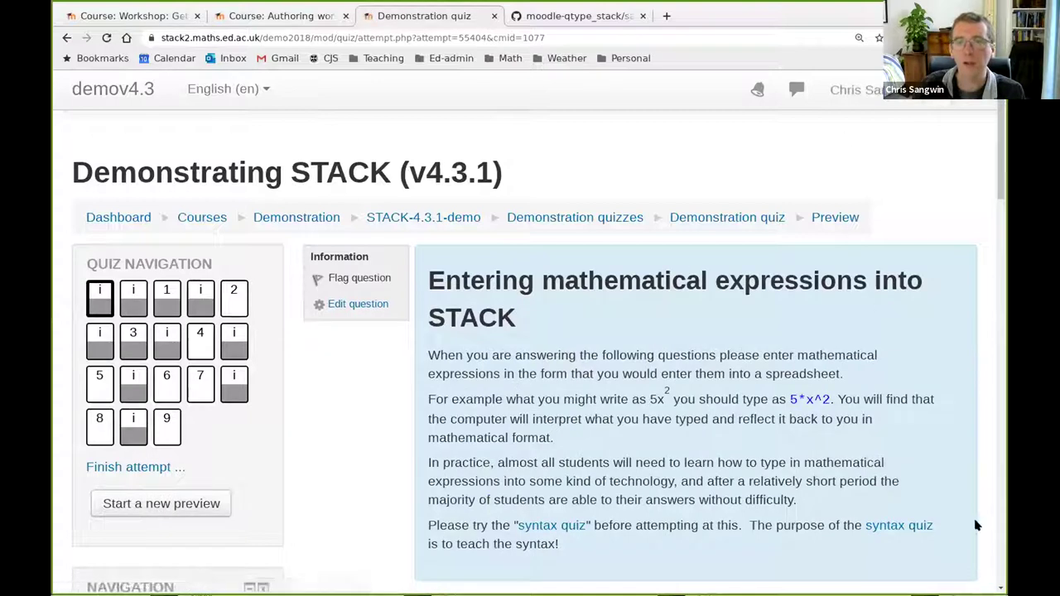
scroll(747, 337, "down", 2)
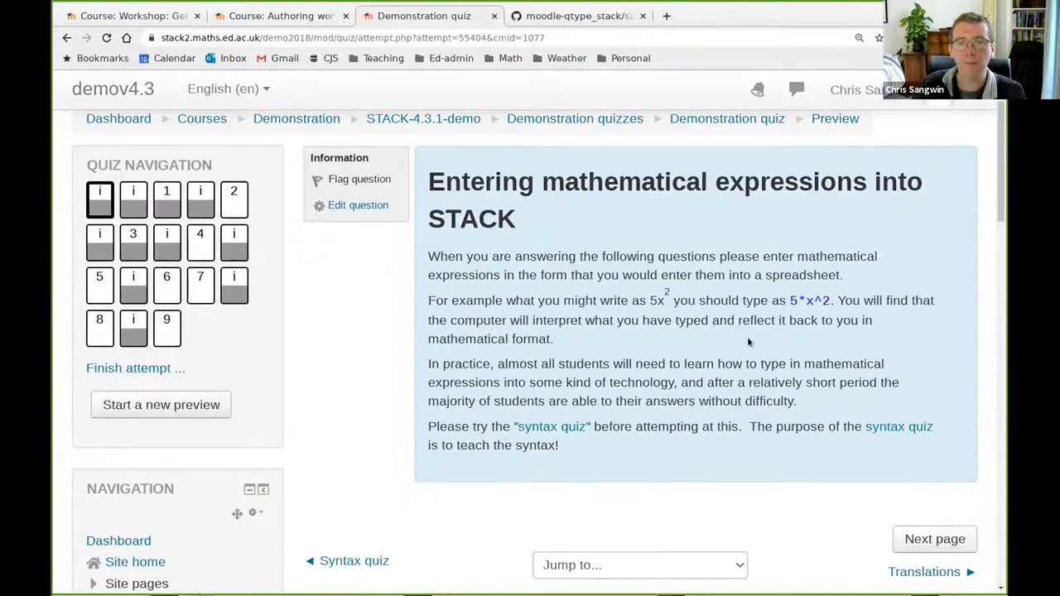
Step: Go to question 1 of the quiz and read its Practice of methods and feedback introduction
left_click(167, 198)
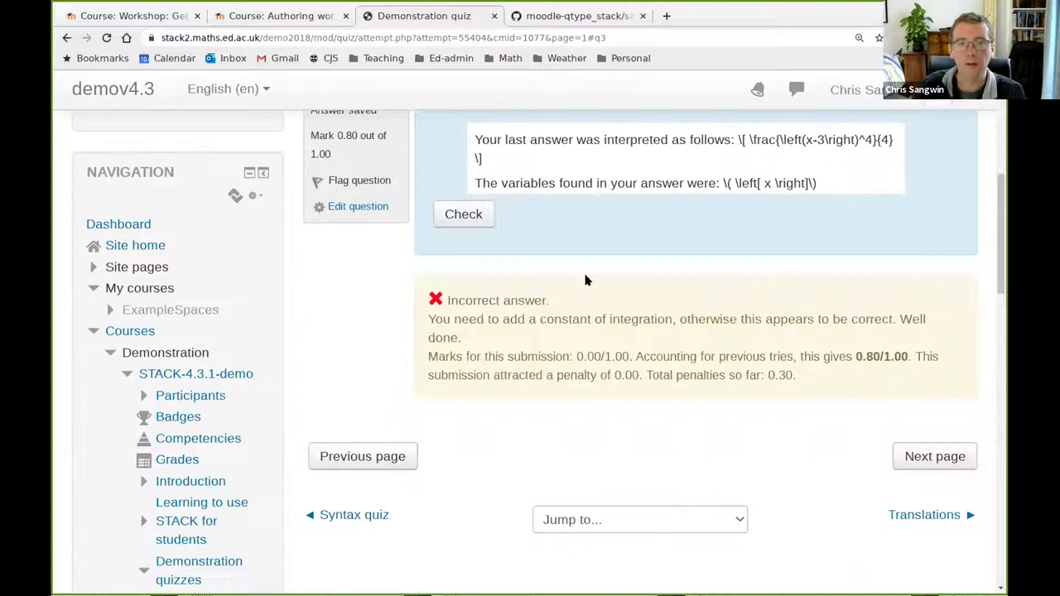
scroll(677, 370, "up", 4)
scroll(678, 370, "down", 2)
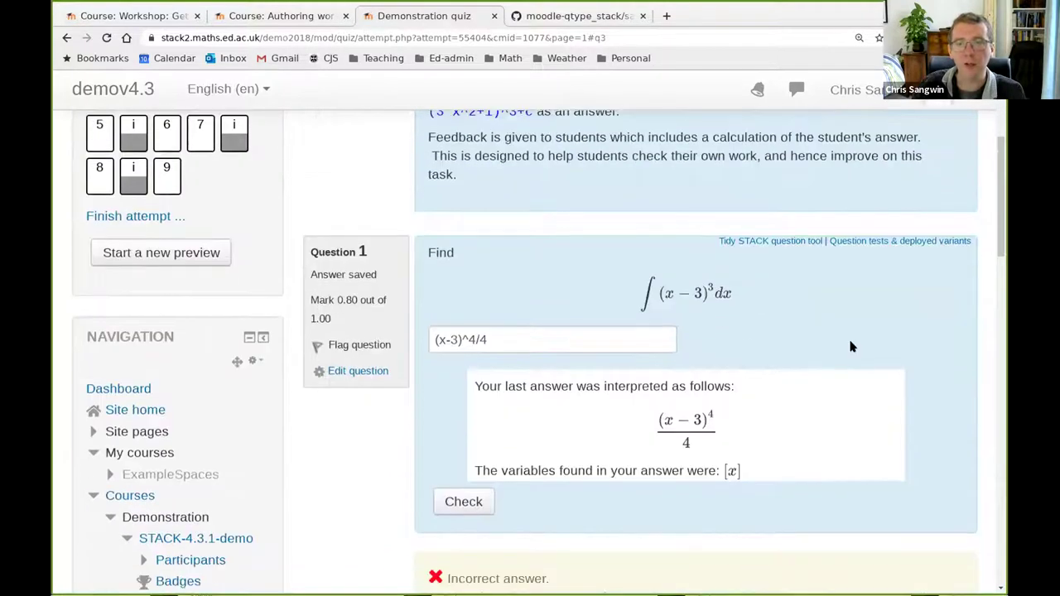
scroll(290, 183, "up", 3)
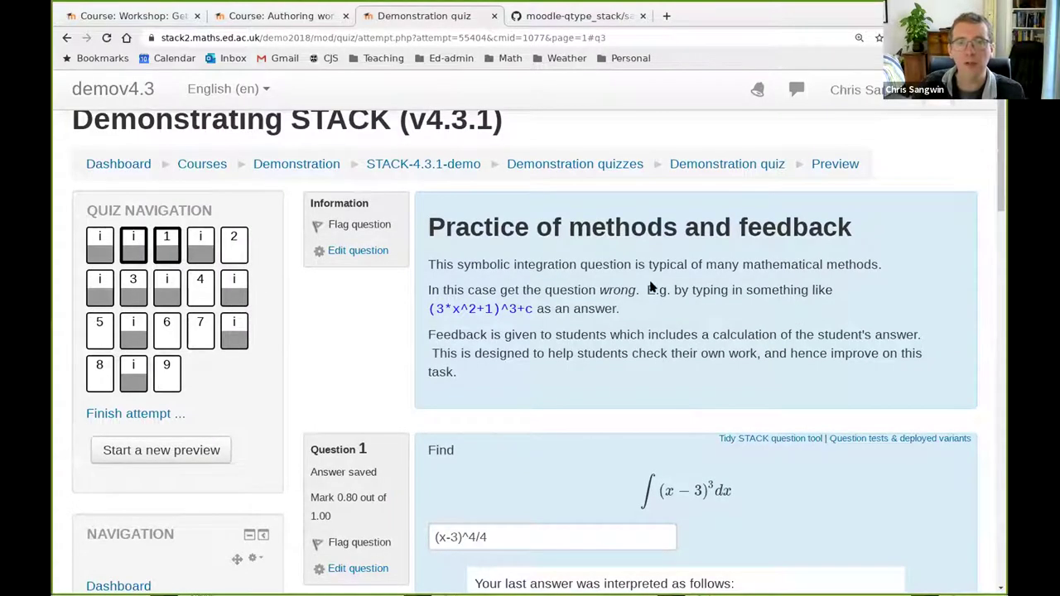
left_click_drag(427, 236, 891, 375)
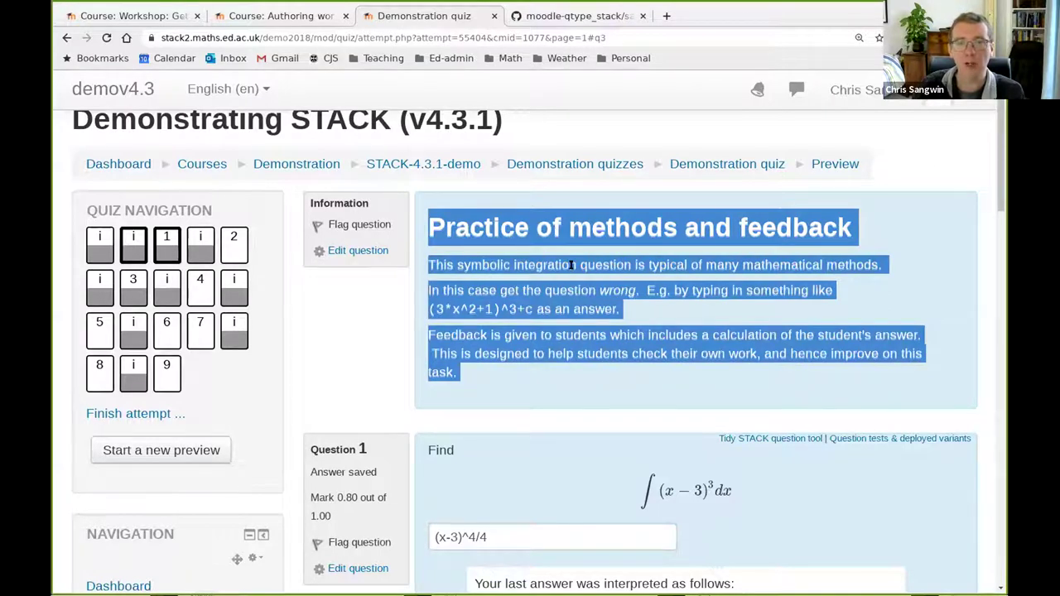
left_click(615, 378)
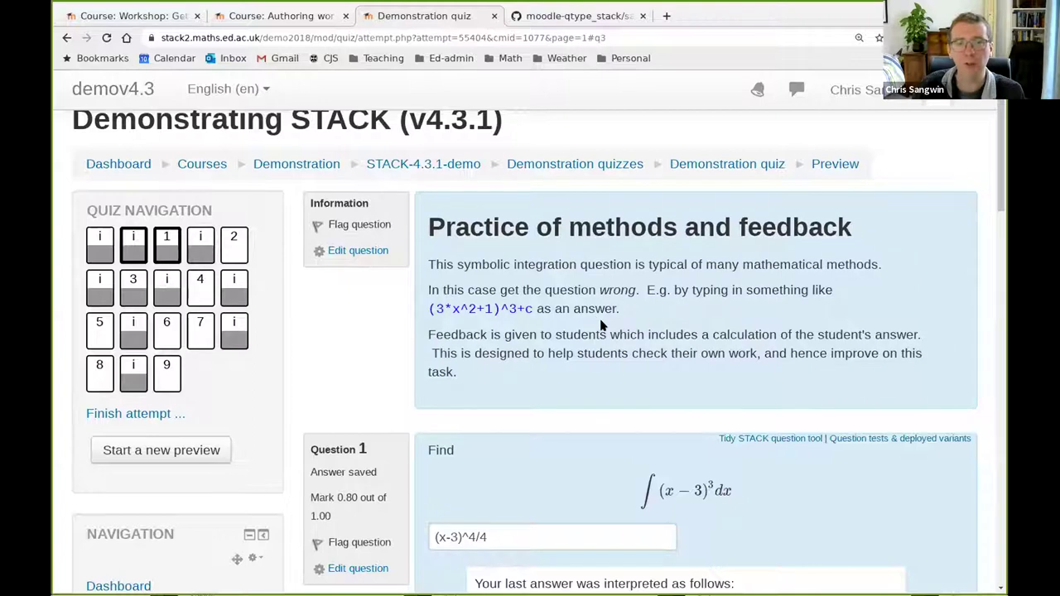
Step: Replace the existing answer to question 1 with sin(x^2)
scroll(602, 326, "down", 3)
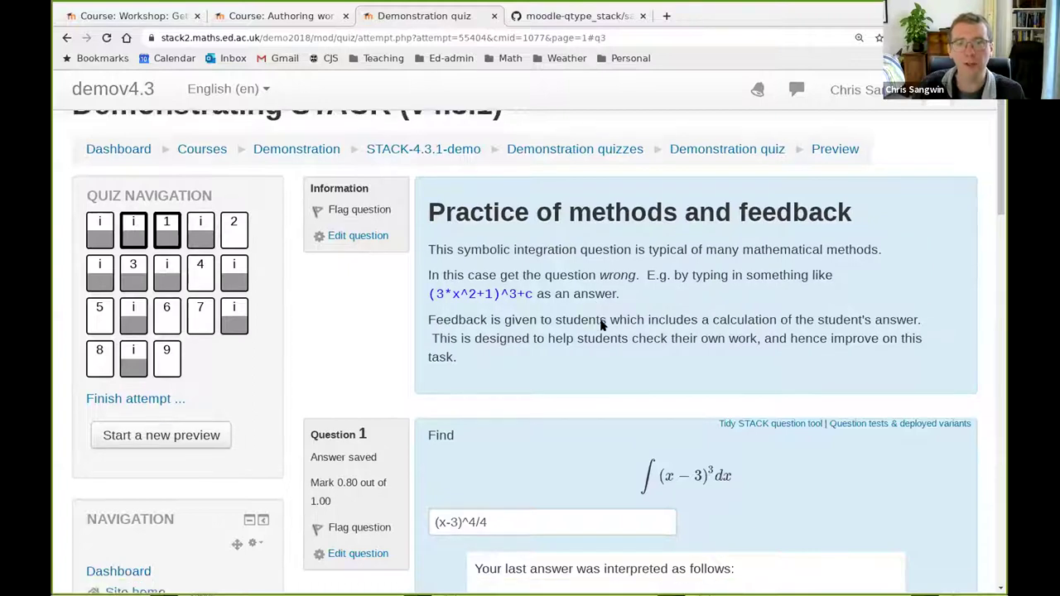
left_click(507, 310)
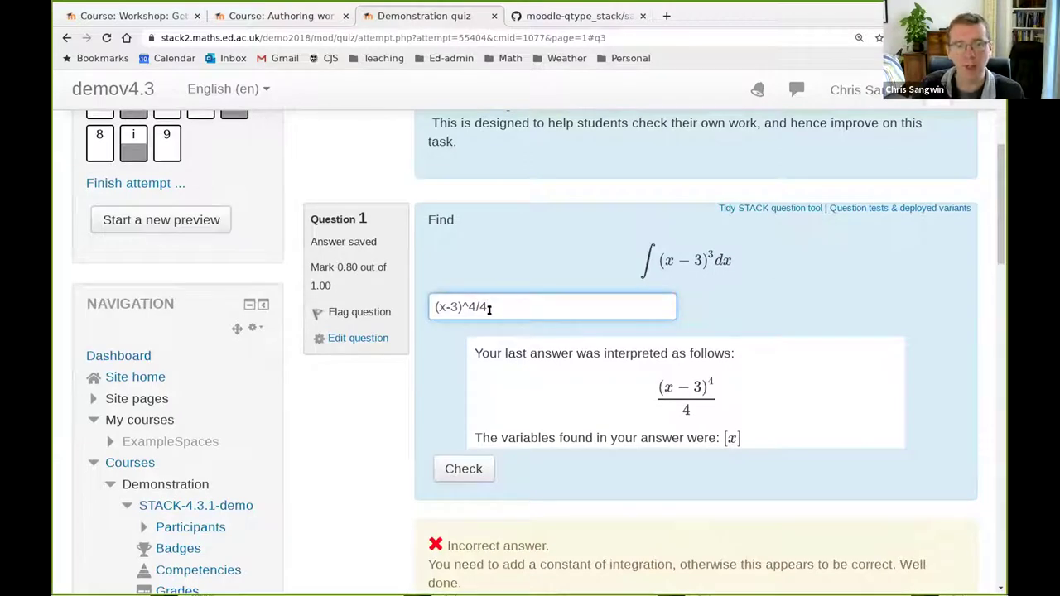
key("BackSpace")
key("BackSpace")
key("BackSpace")
key("BackSpace")
key("BackSpace")
key("BackSpace")
key("BackSpace")
key("BackSpace")
key("BackSpace")
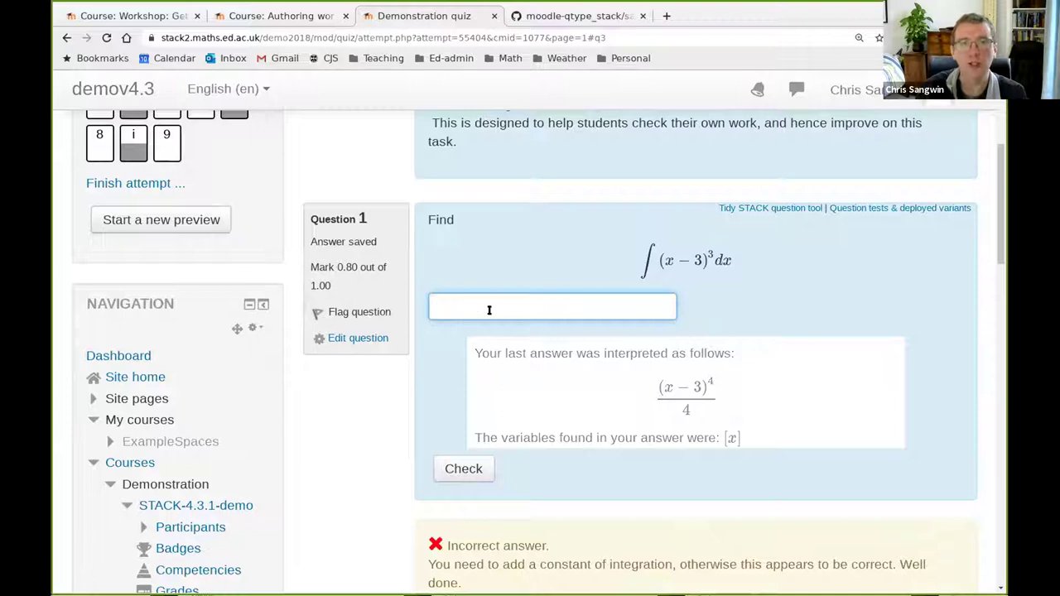
type("sin(x^2")
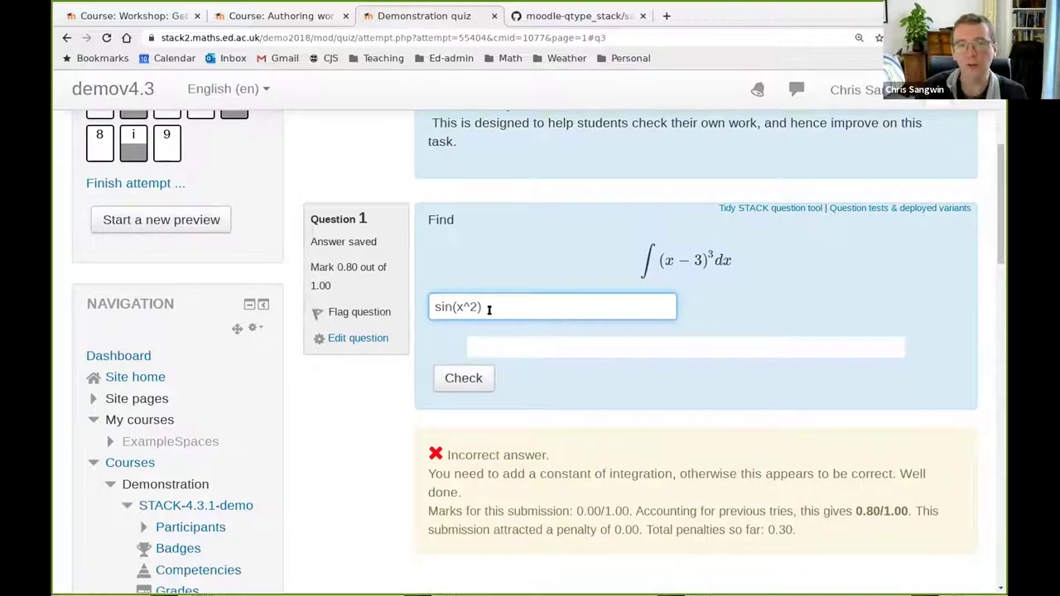
type(")")
Step: Test the answer's validation with the closing bracket missing and with +0.33 appended, restoring sin(x^2) each time
key("BackSpace")
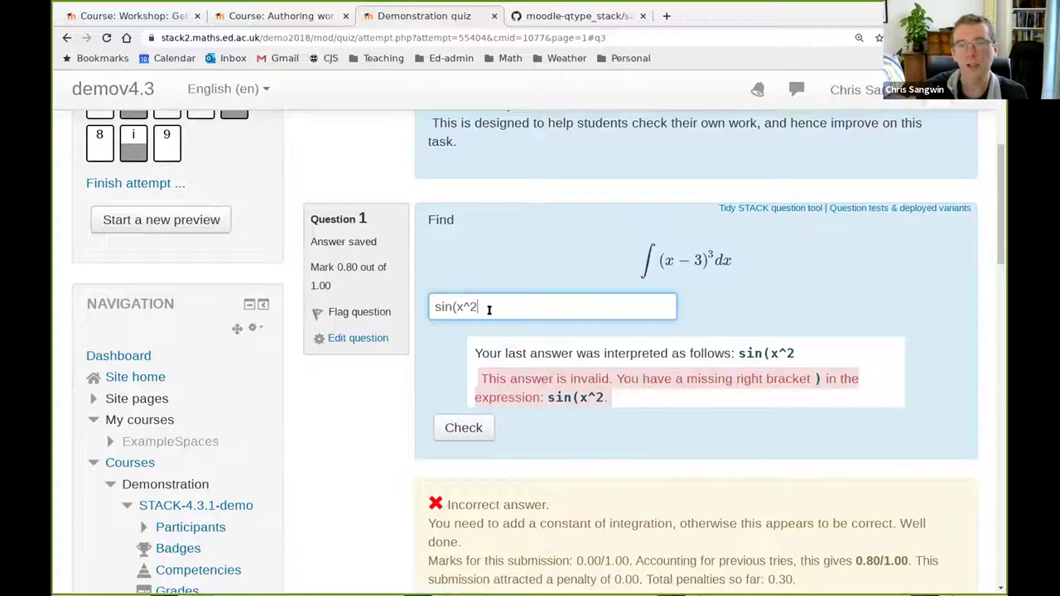
type(")")
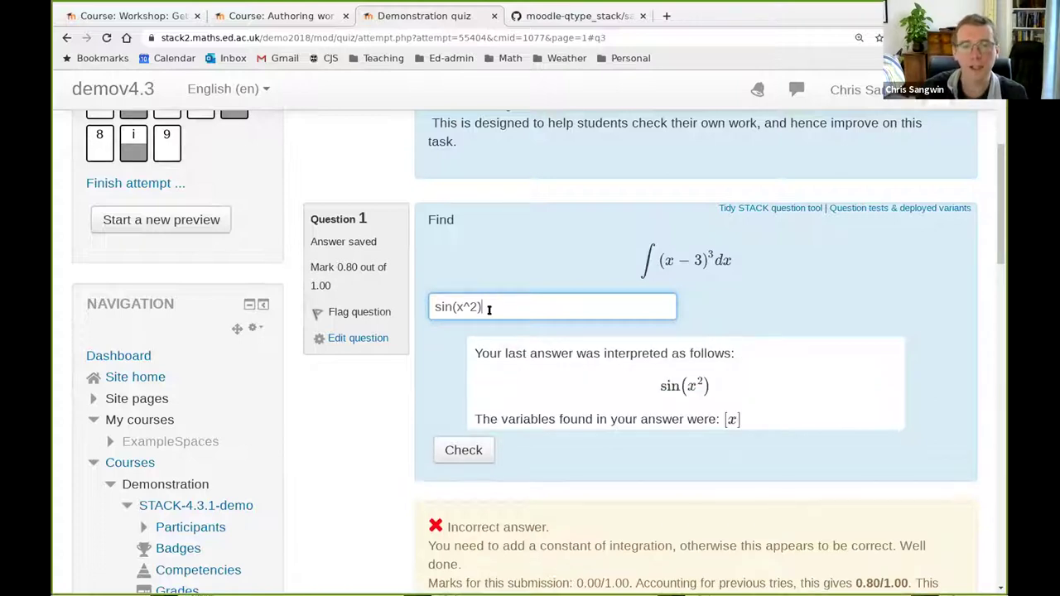
type("+0.33")
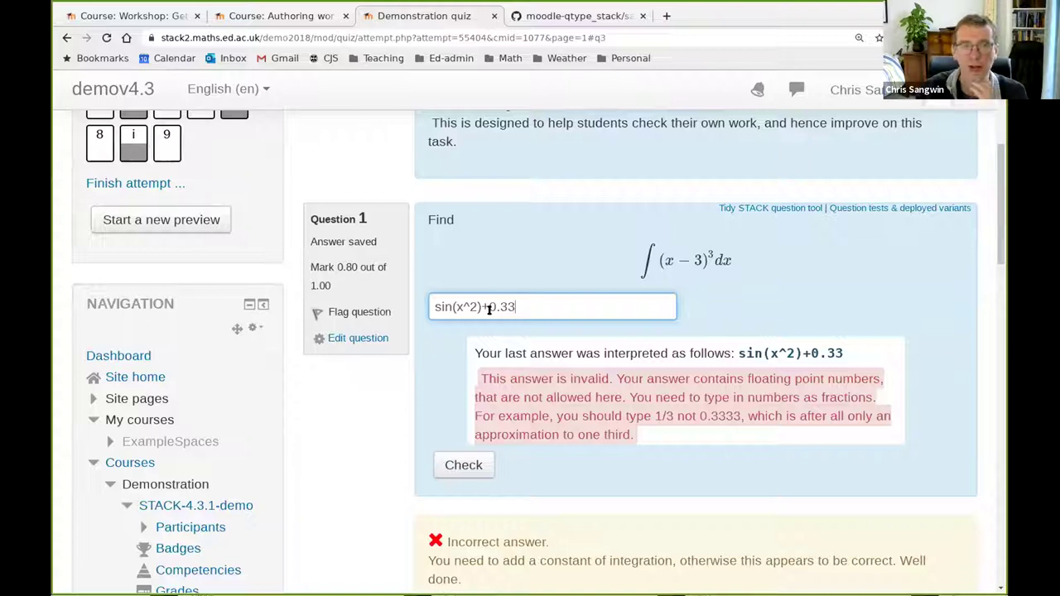
key("BackSpace")
key("BackSpace")
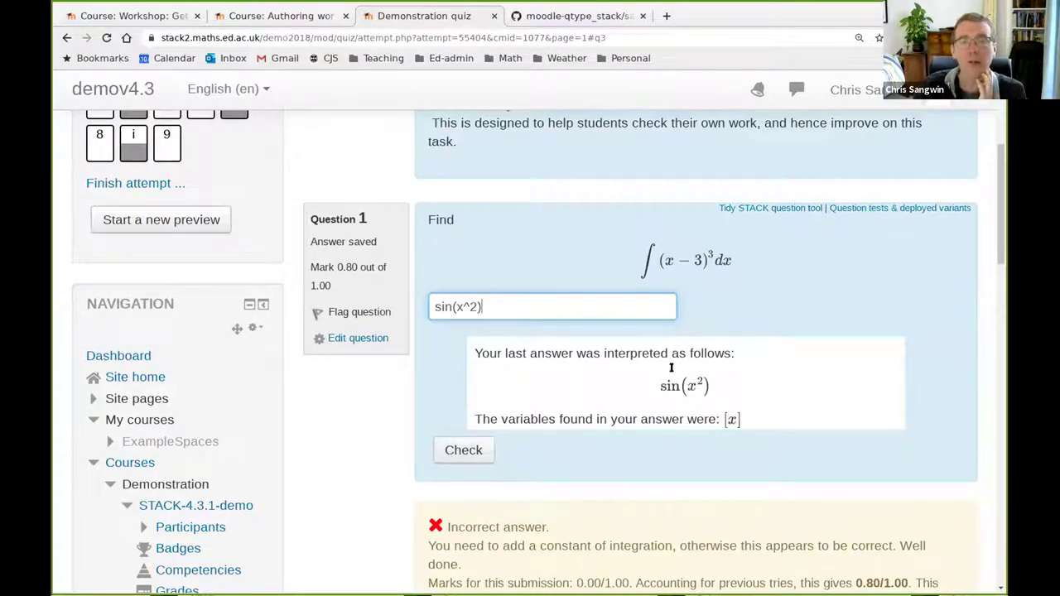
Step: Check the sin(x^2) answer, examine the derivative feedback and highlight the entered expression
left_click(457, 450)
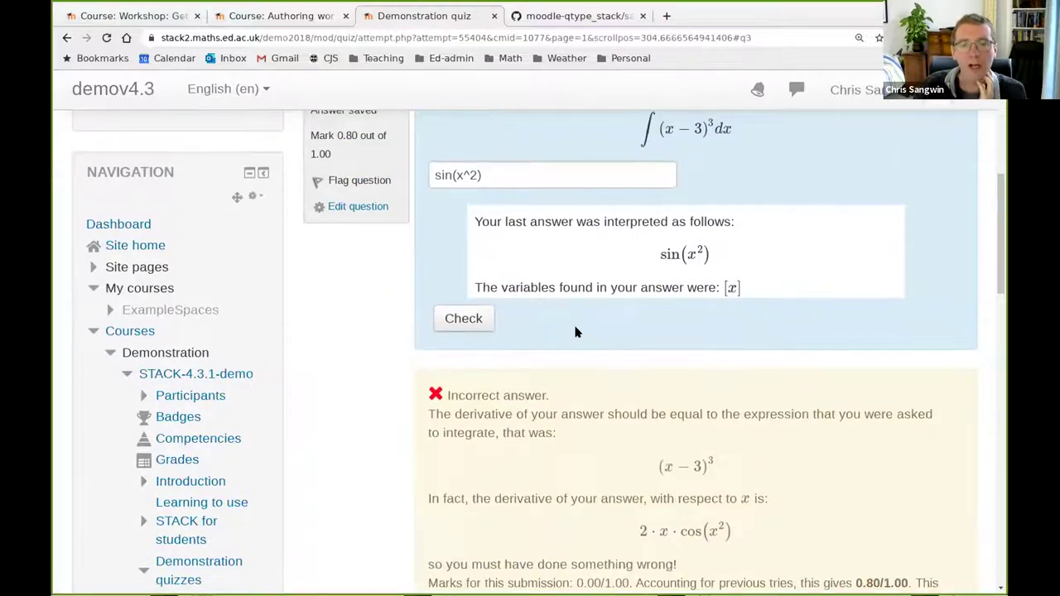
scroll(575, 331, "down", 2)
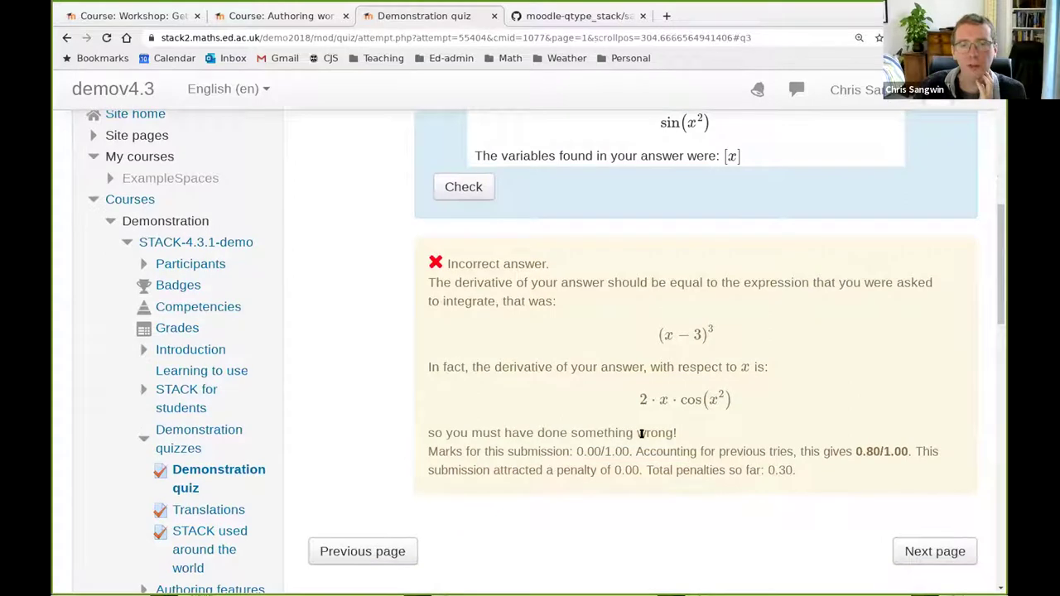
scroll(612, 335, "up", 2)
left_click_drag(489, 145, 426, 145)
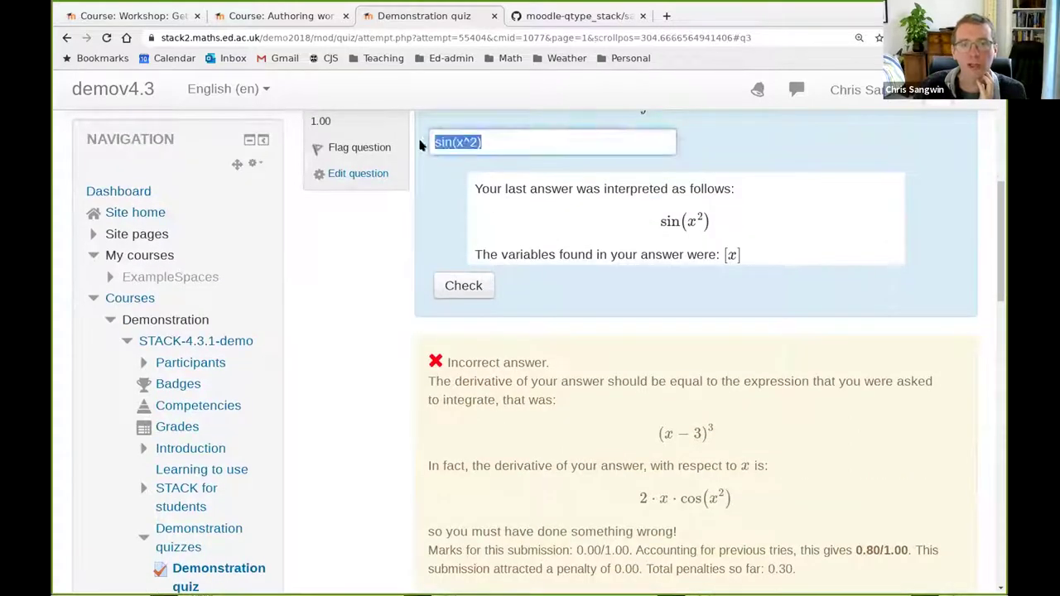
Step: Replace the answer to question 1 with (x-3)^4/4 and check it
scroll(717, 418, "down", 2)
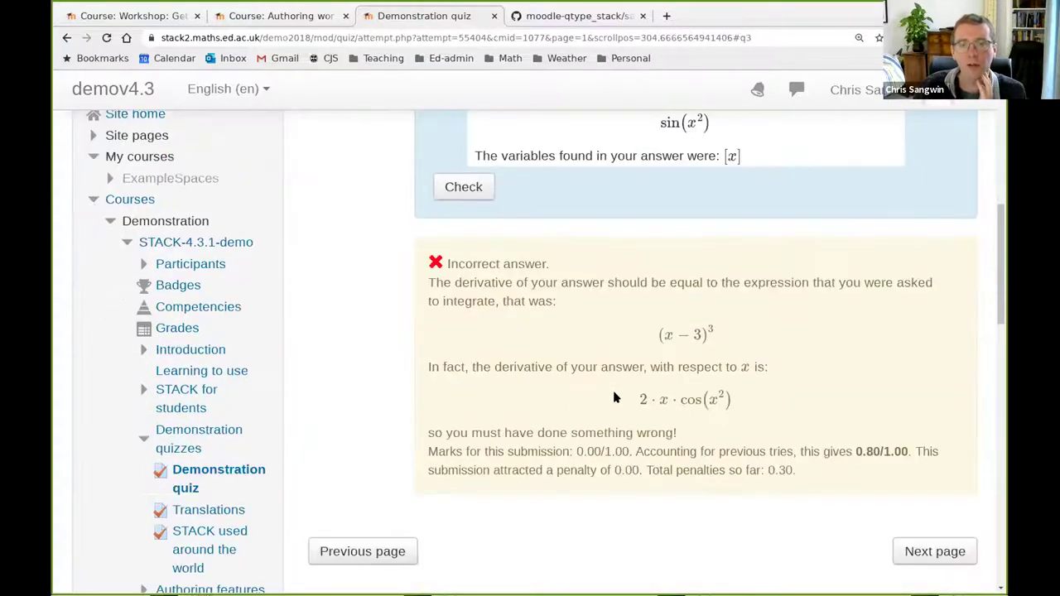
scroll(575, 343, "up", 5)
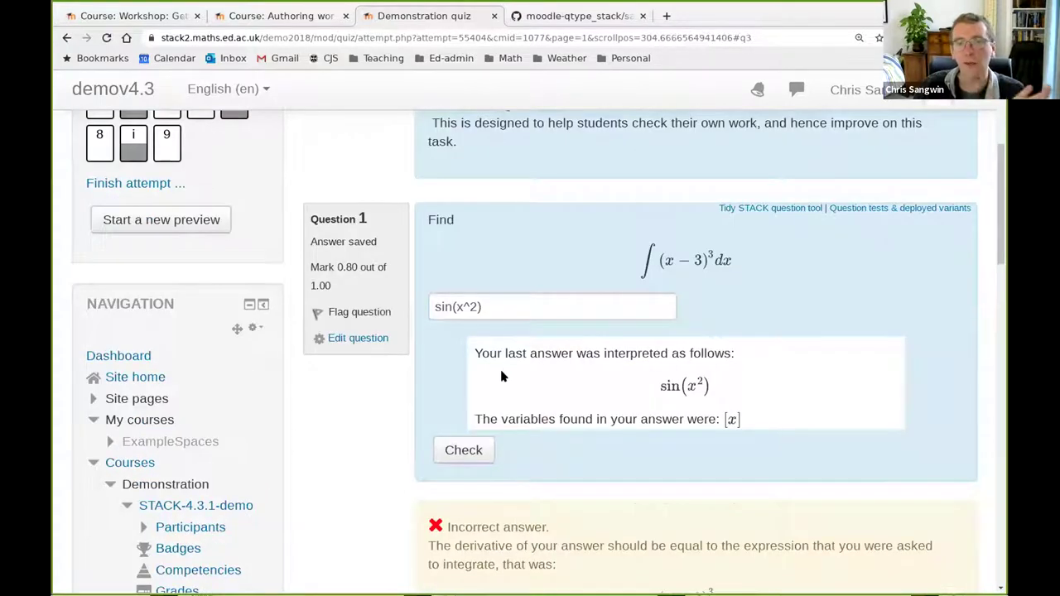
scroll(573, 308, "down", 4)
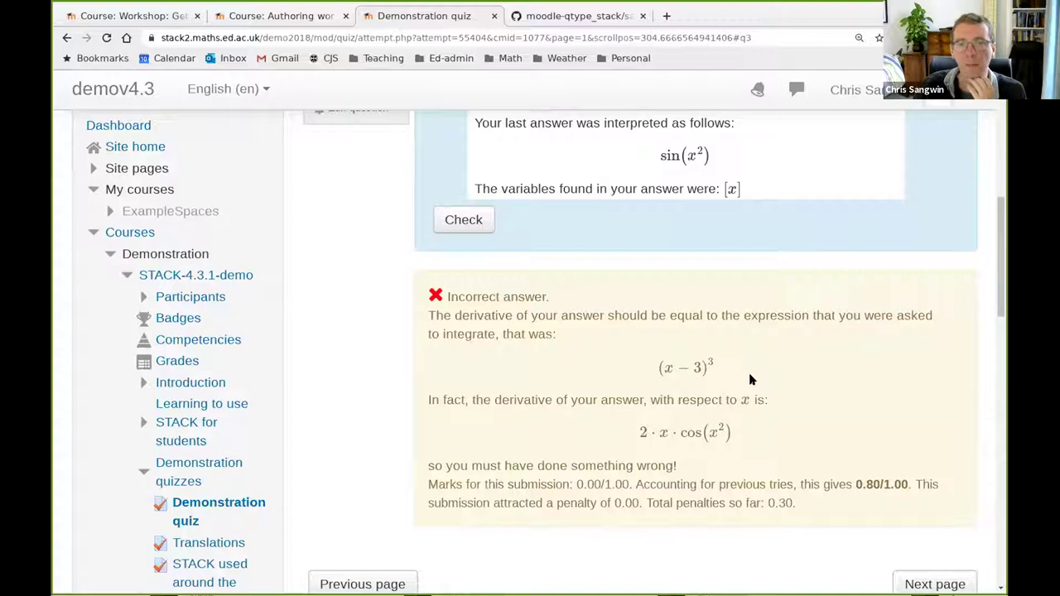
scroll(663, 339, "up", 3)
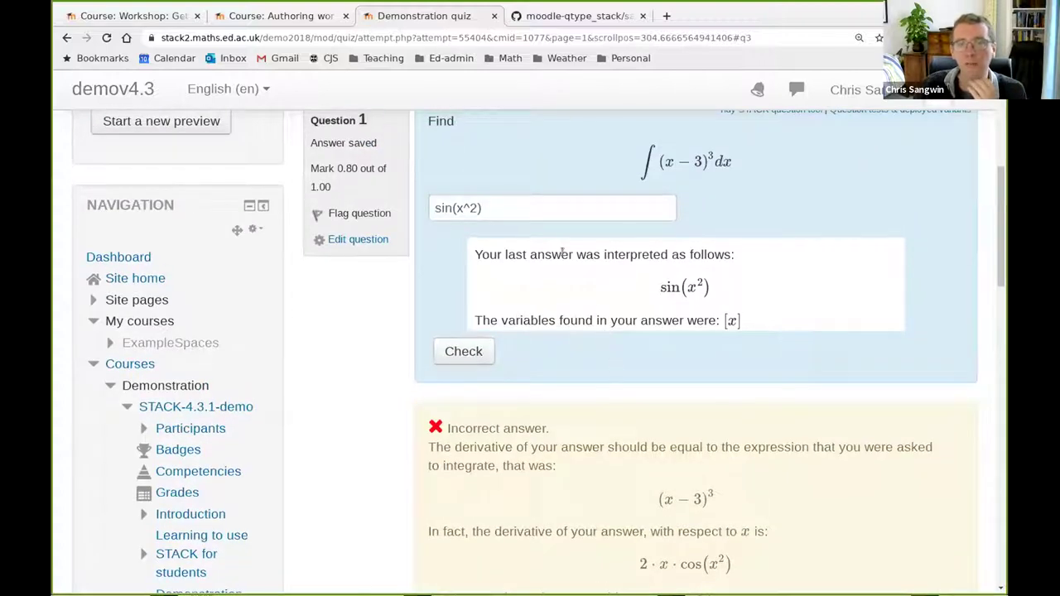
scroll(562, 252, "up", 1)
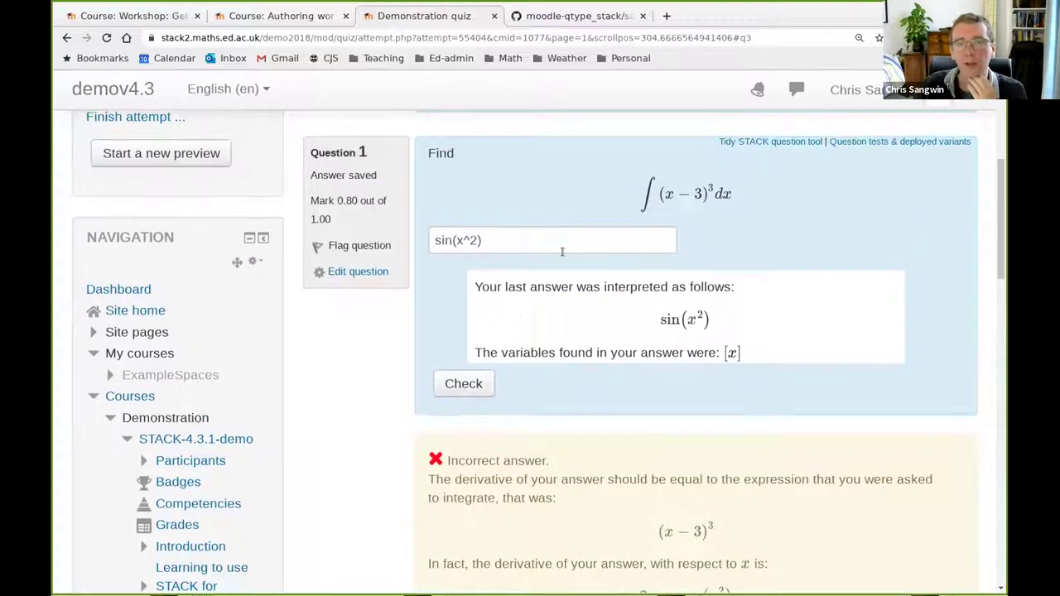
left_click_drag(499, 240, 377, 242)
type("(x-3)^4/4")
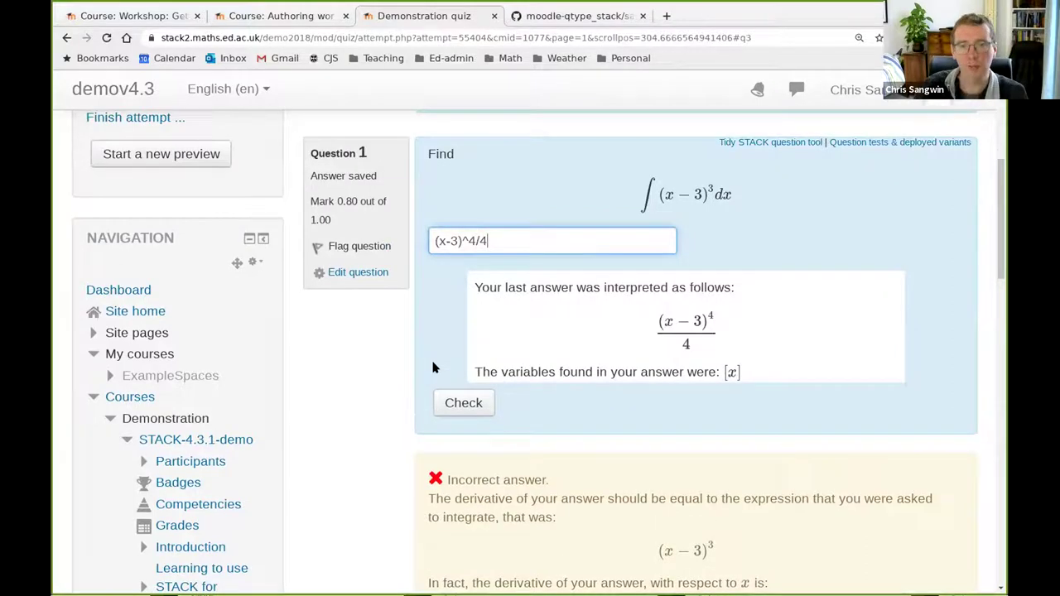
left_click(439, 403)
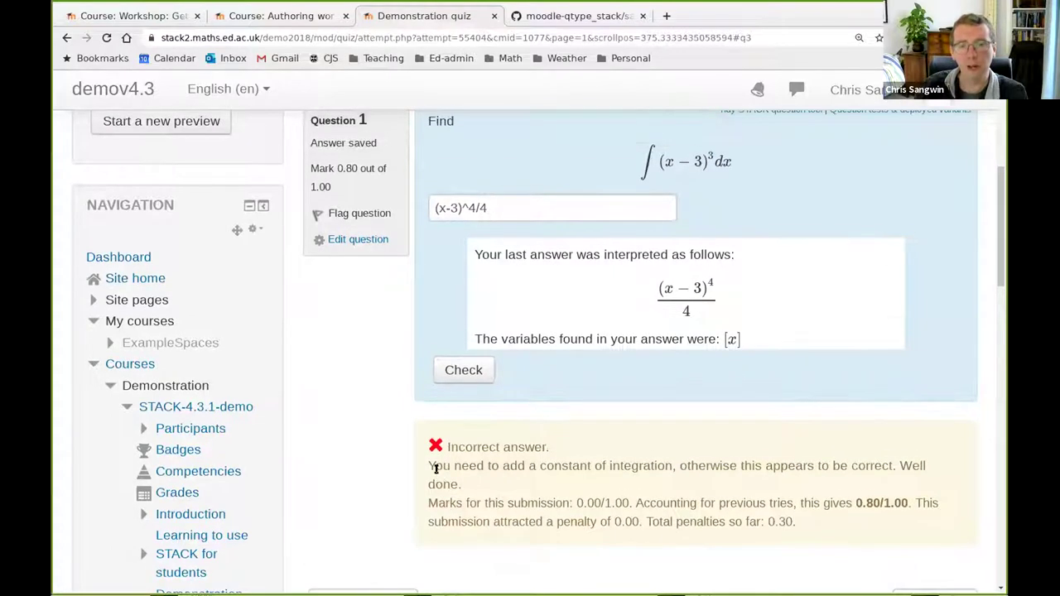
Step: Examine the feedback for (x-3)^4/4, highlighting the constant of integration sentence and the mark for this submission
left_click_drag(428, 465, 904, 466)
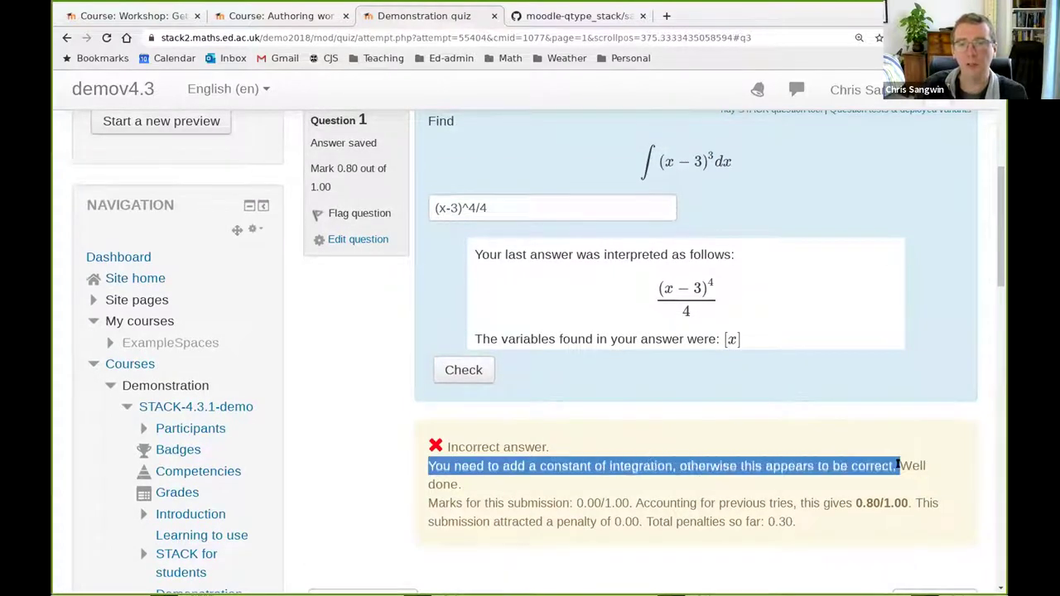
left_click_drag(573, 502, 601, 501)
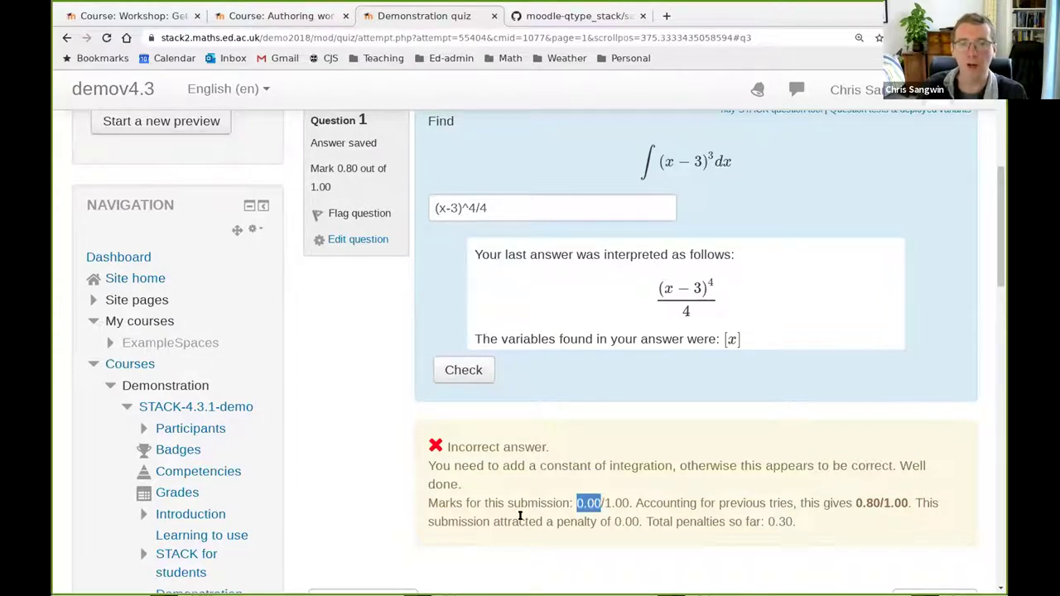
scroll(520, 516, "up", 1)
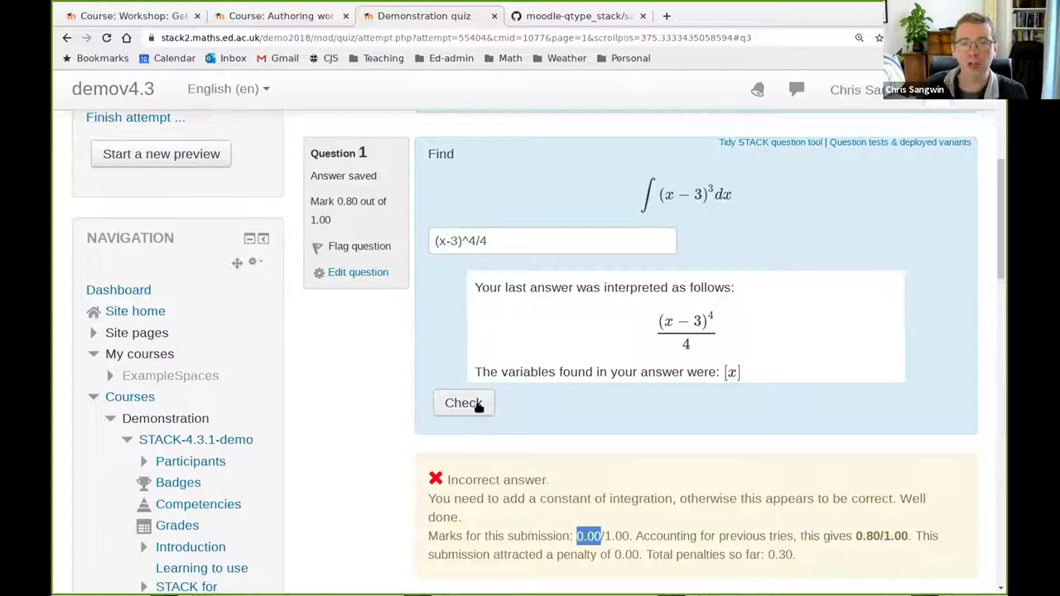
Step: Append +c to the question 1 answer, check it and review the feedback
left_click(500, 238)
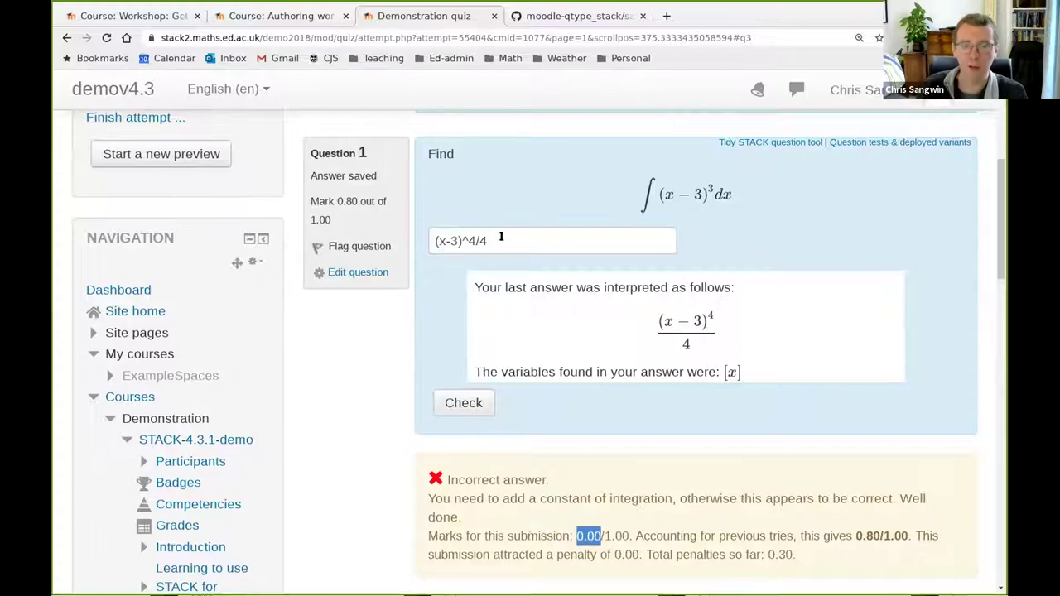
left_click(501, 237)
type("+c")
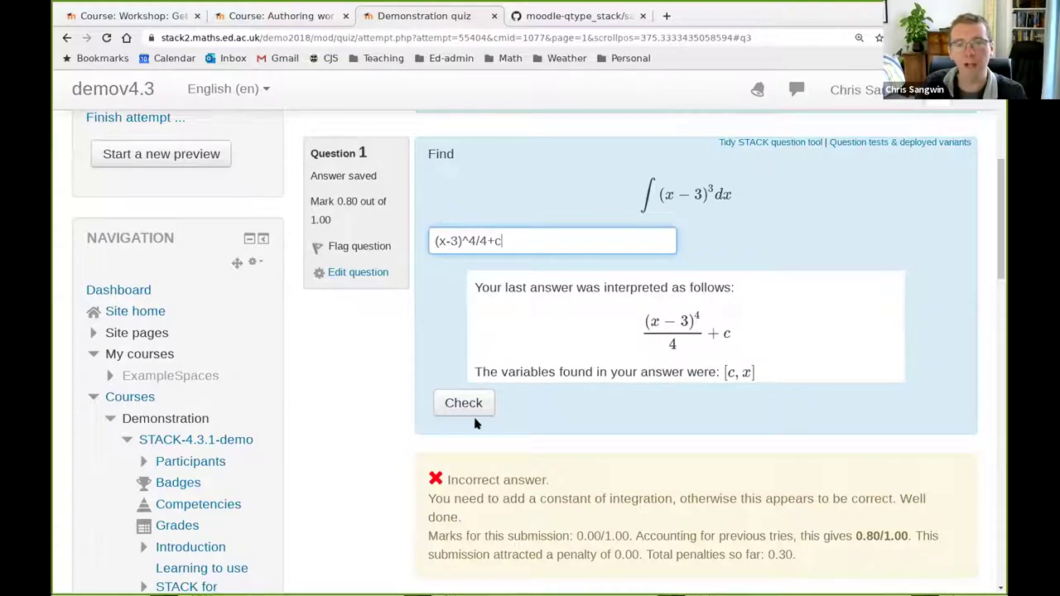
left_click(453, 403)
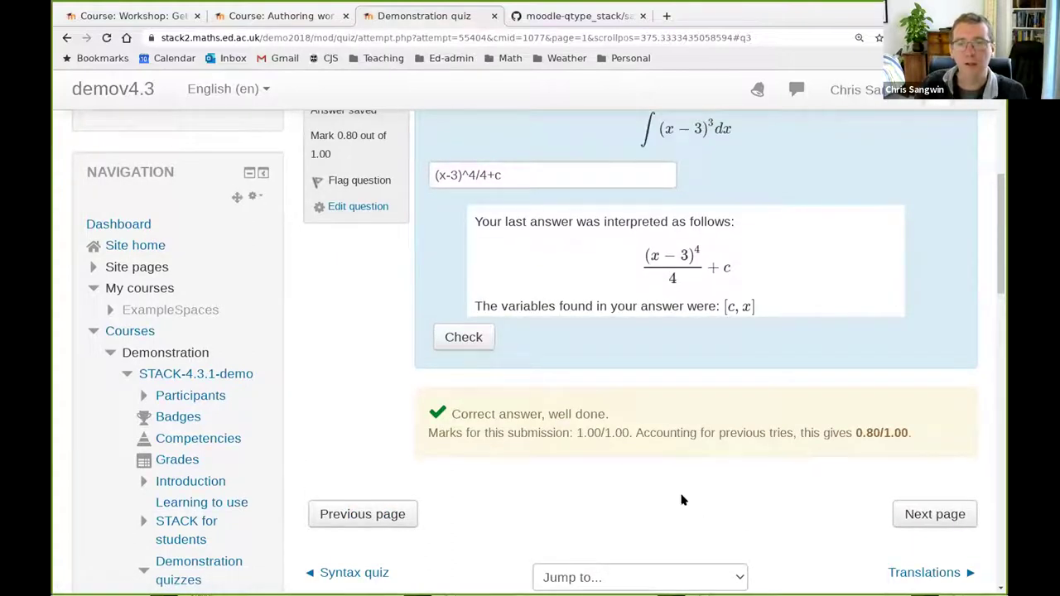
scroll(551, 357, "up", 2)
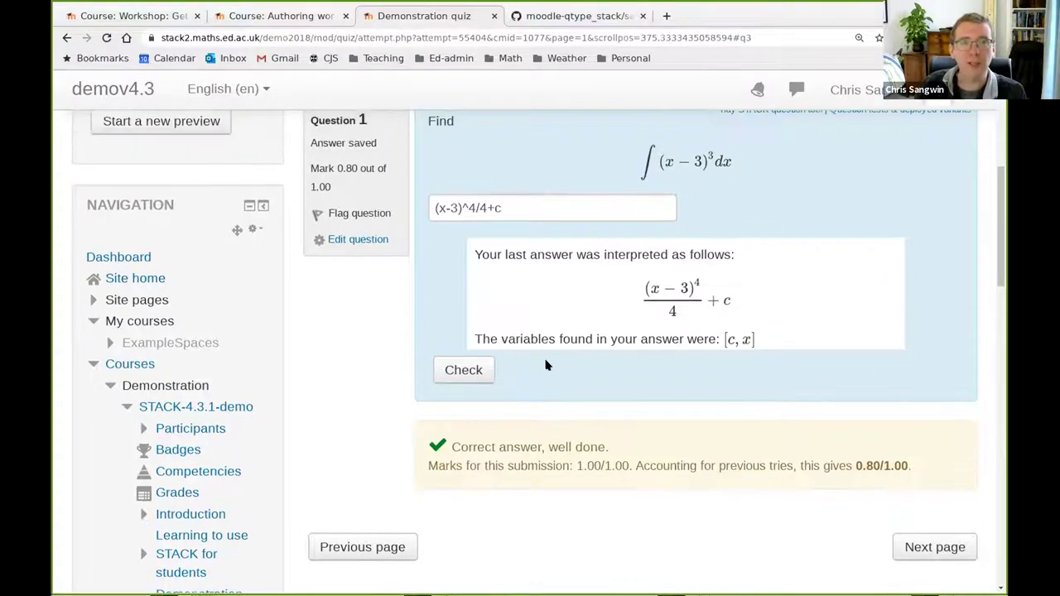
scroll(525, 319, "up", 5)
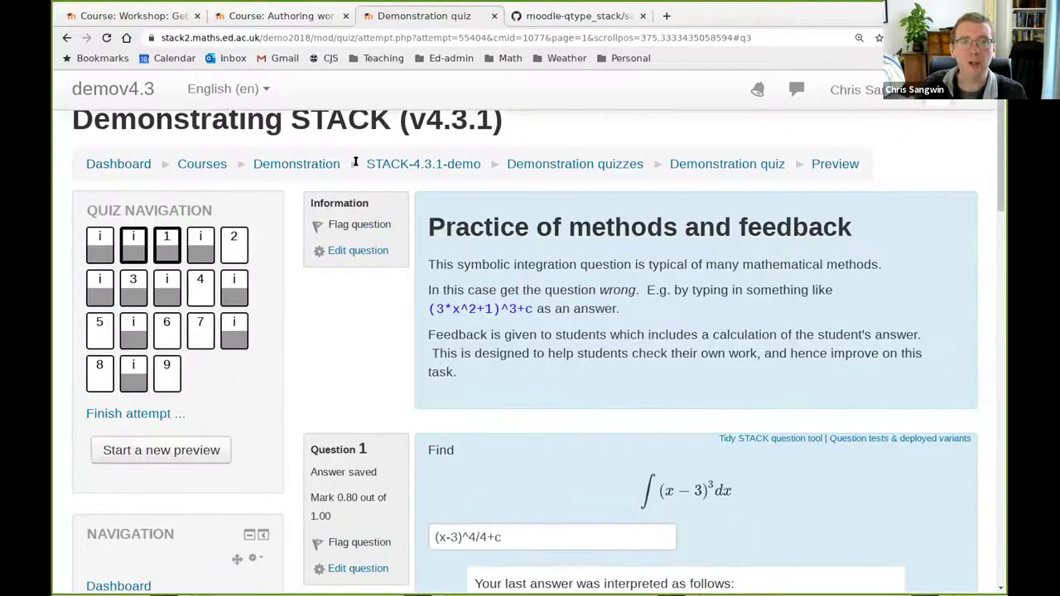
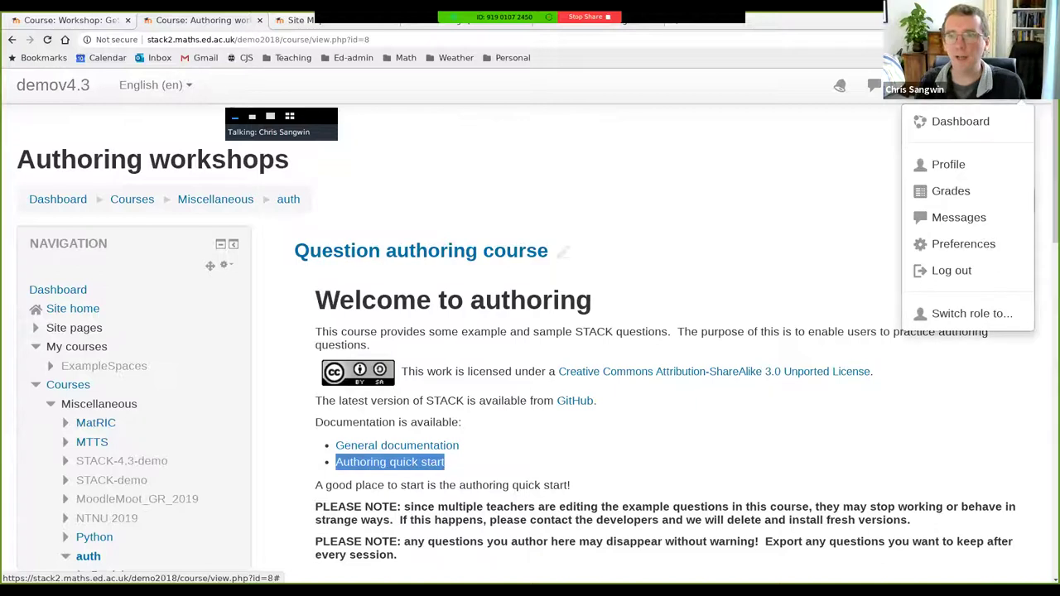
Step: Open the account's Editor preferences from a new browser tab
right_click(955, 244)
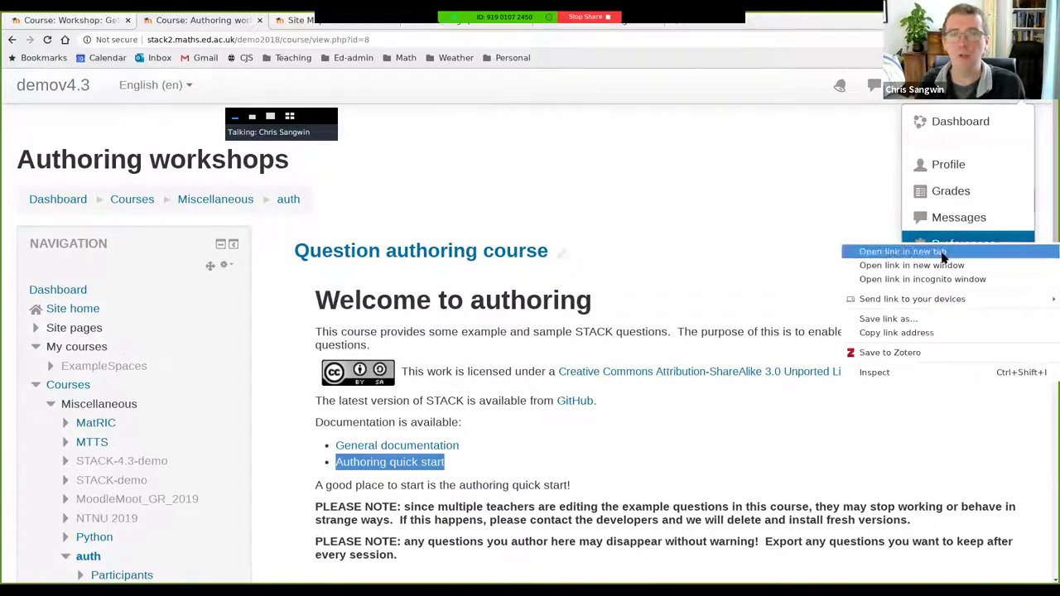
left_click(944, 252)
left_click(765, 22)
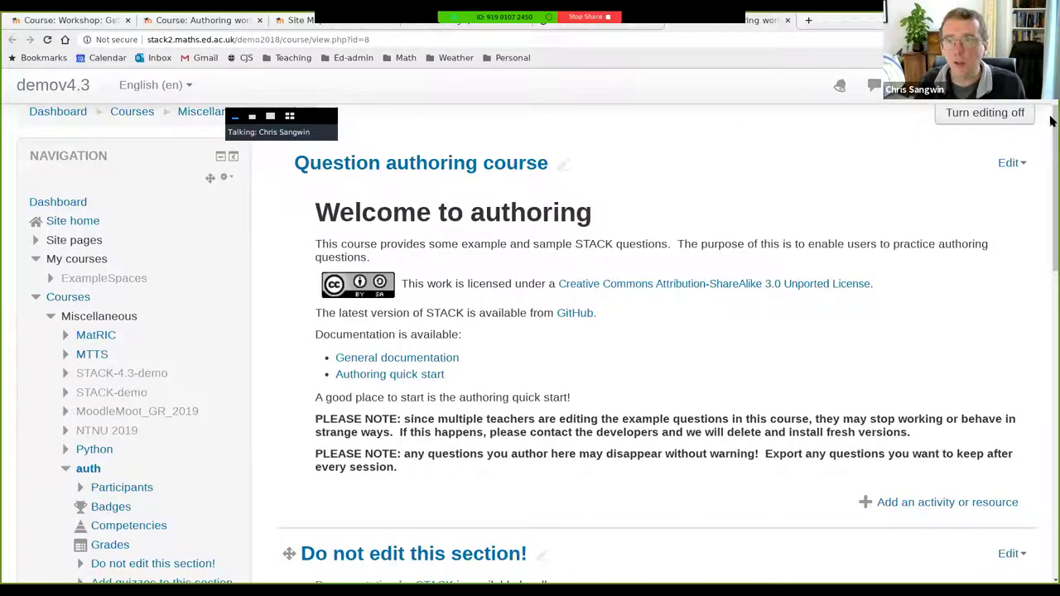
left_click(1015, 87)
left_click(956, 243)
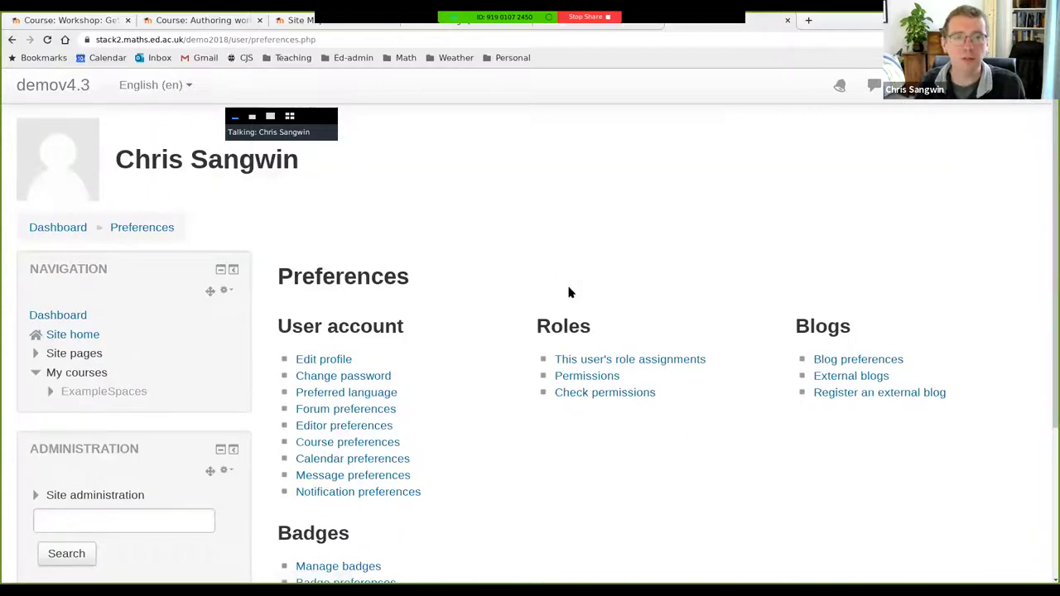
scroll(456, 296, "down", 1)
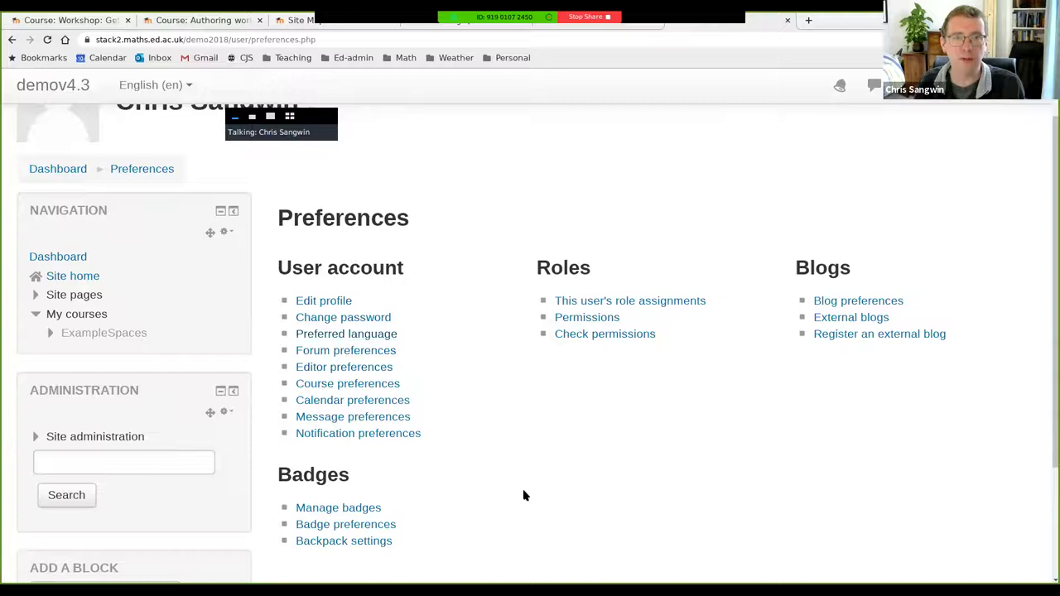
left_click(344, 367)
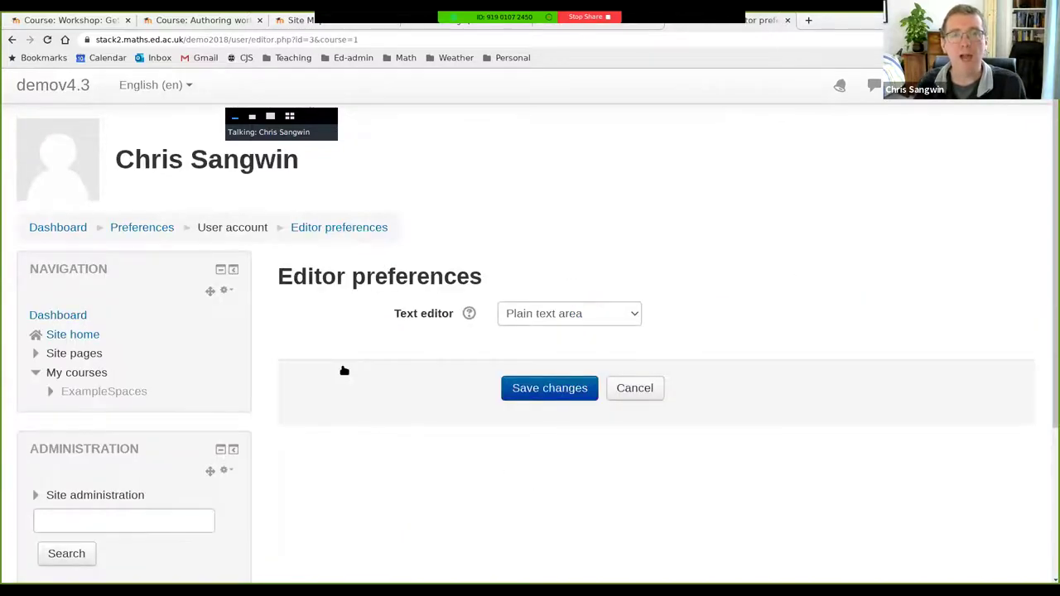
Step: Set the text editor preference to Plain text area and save the changes
left_click(512, 319)
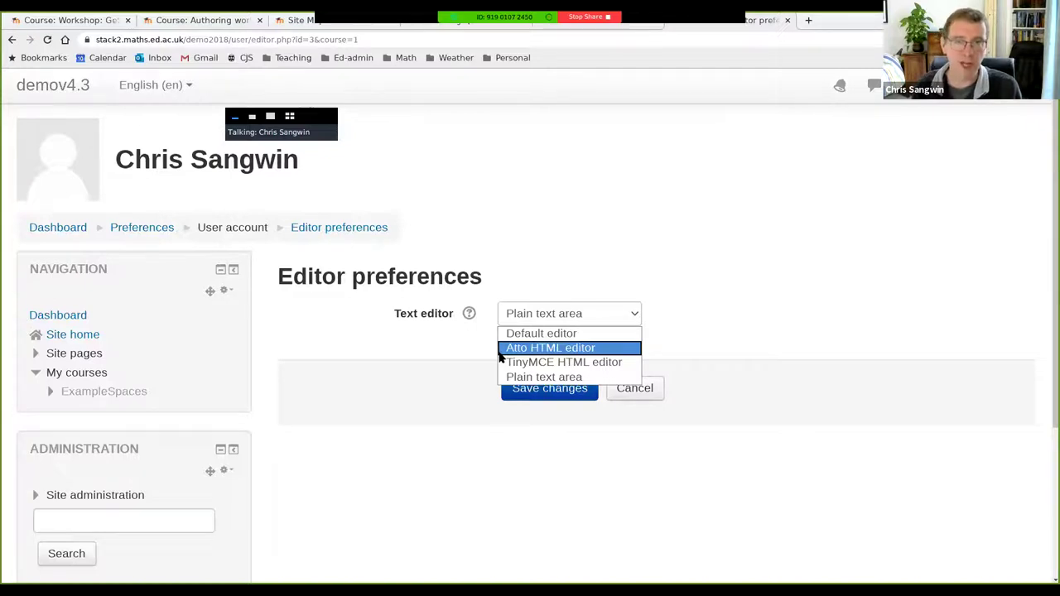
left_click(532, 378)
left_click(533, 397)
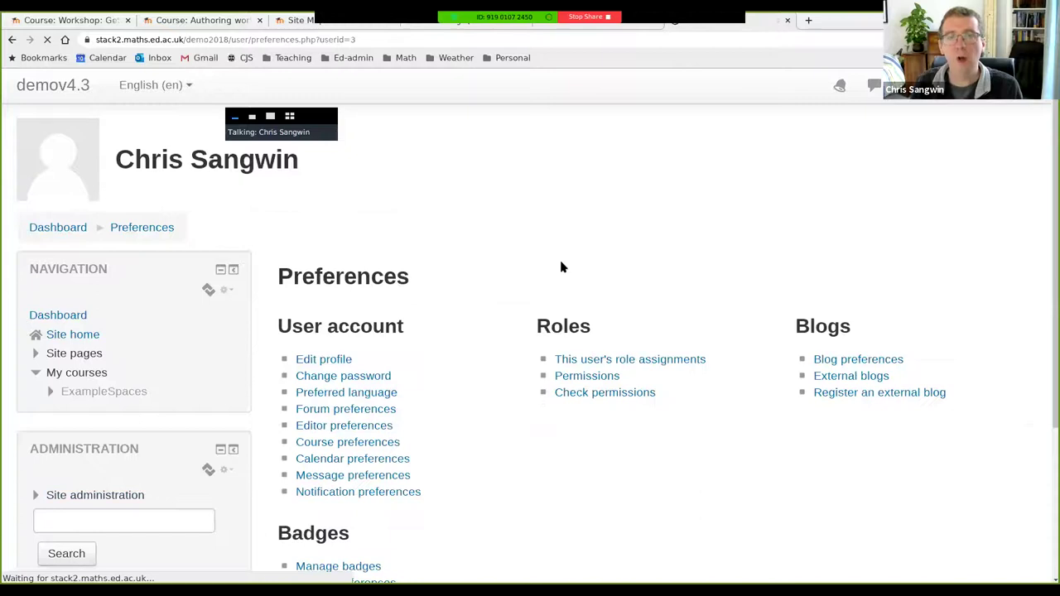
Step: Close the preferences page and return to the Authoring workshops course page, dismissing its open user menu
left_click(787, 22)
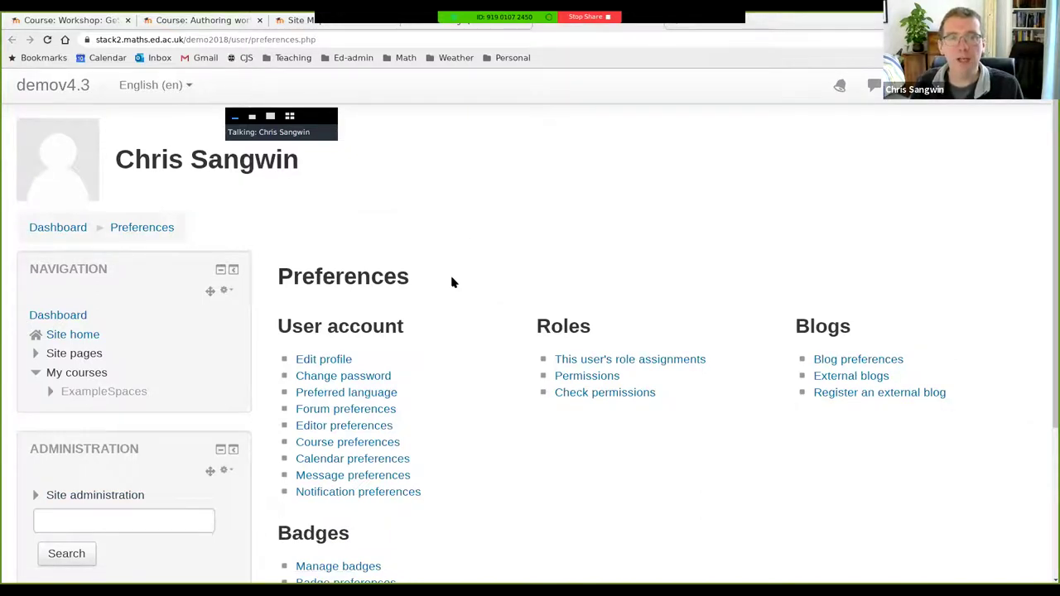
left_click(170, 22)
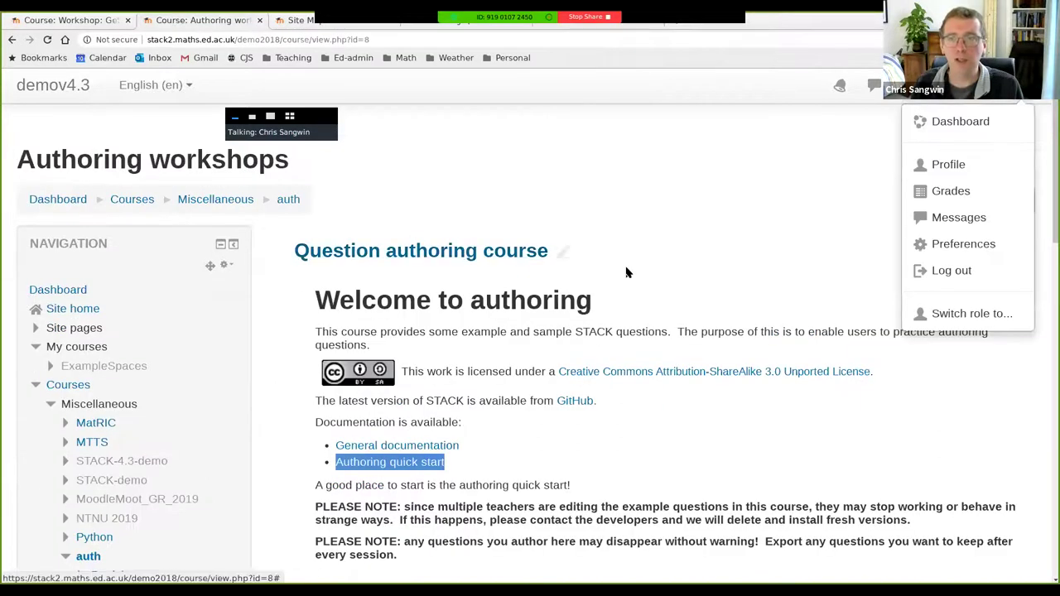
left_click(665, 162)
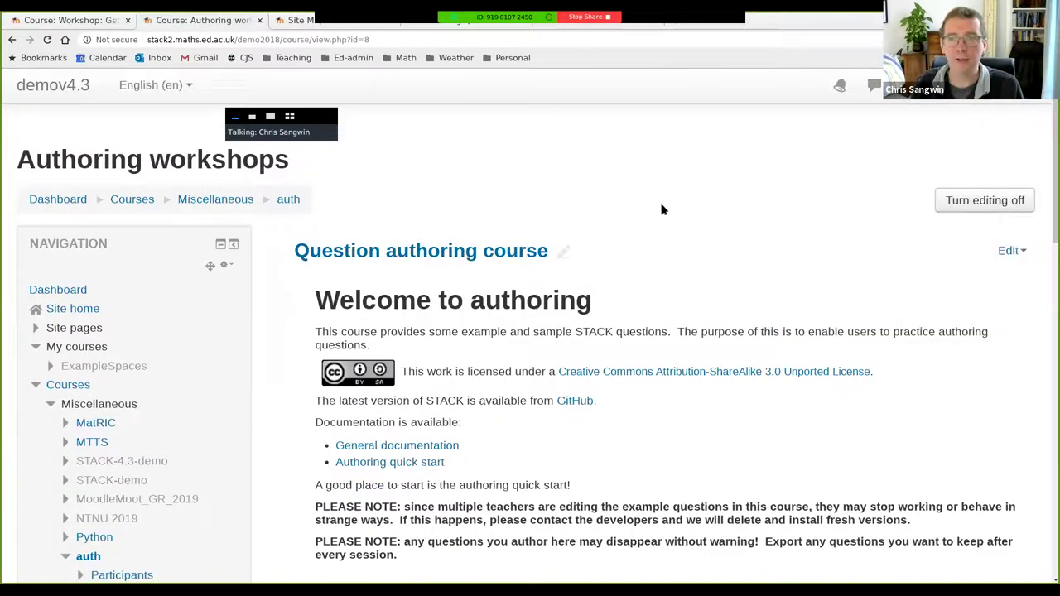
Step: Open the Questions page of the auth course's question bank from the course administration options
scroll(655, 237, "down", 5)
scroll(655, 240, "down", 13)
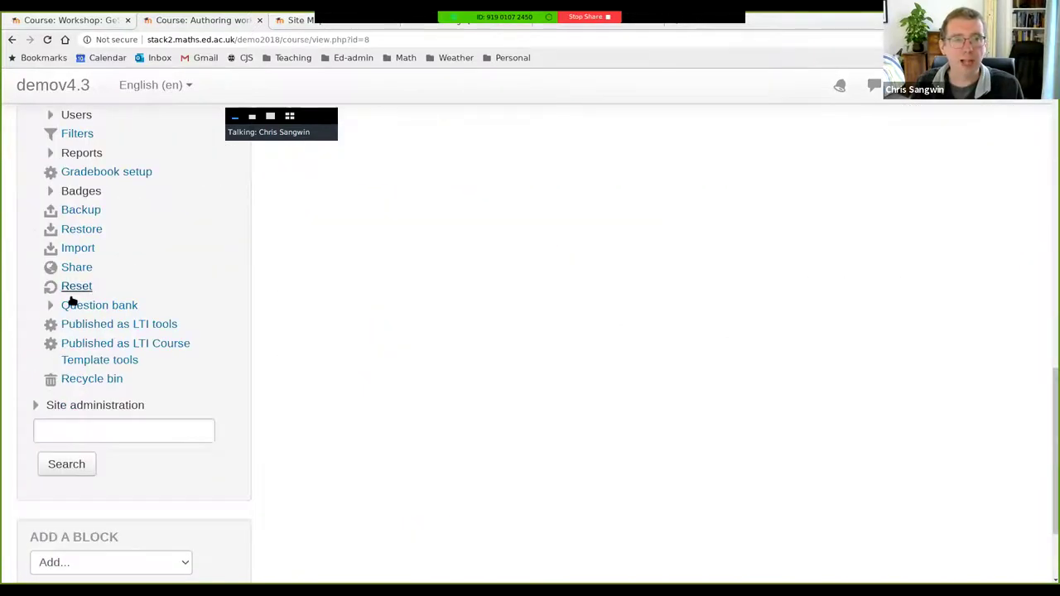
left_click_drag(1047, 373, 1052, 330)
scroll(343, 277, "down", 1)
left_click(39, 184)
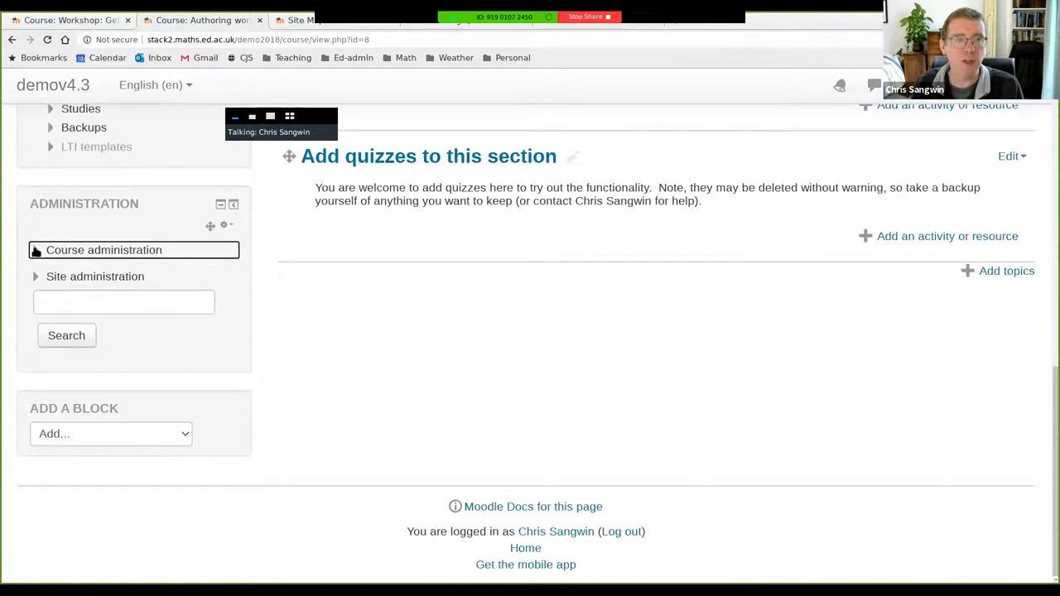
left_click(36, 250)
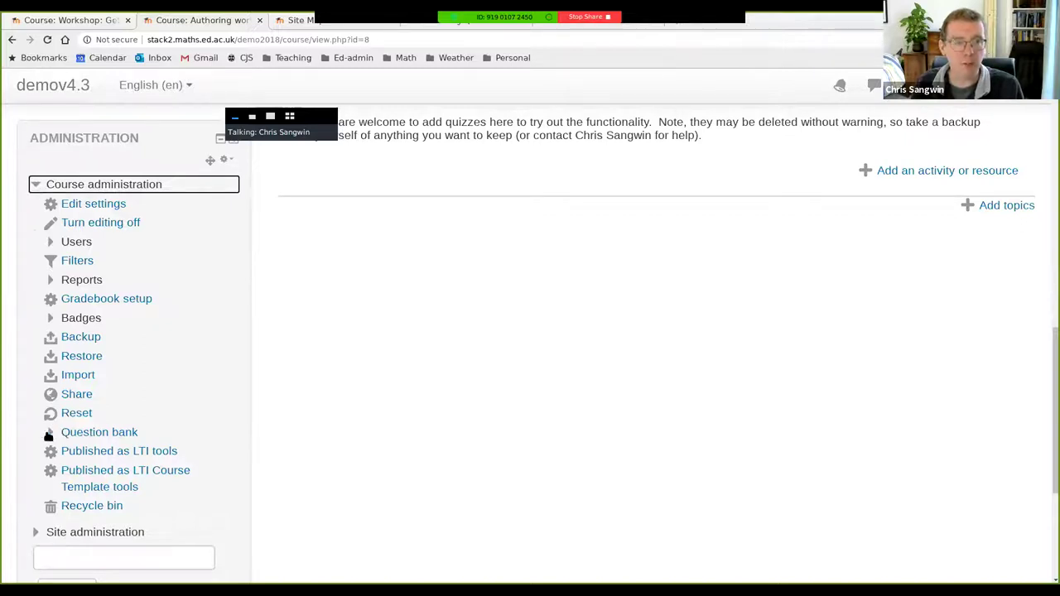
left_click(48, 433)
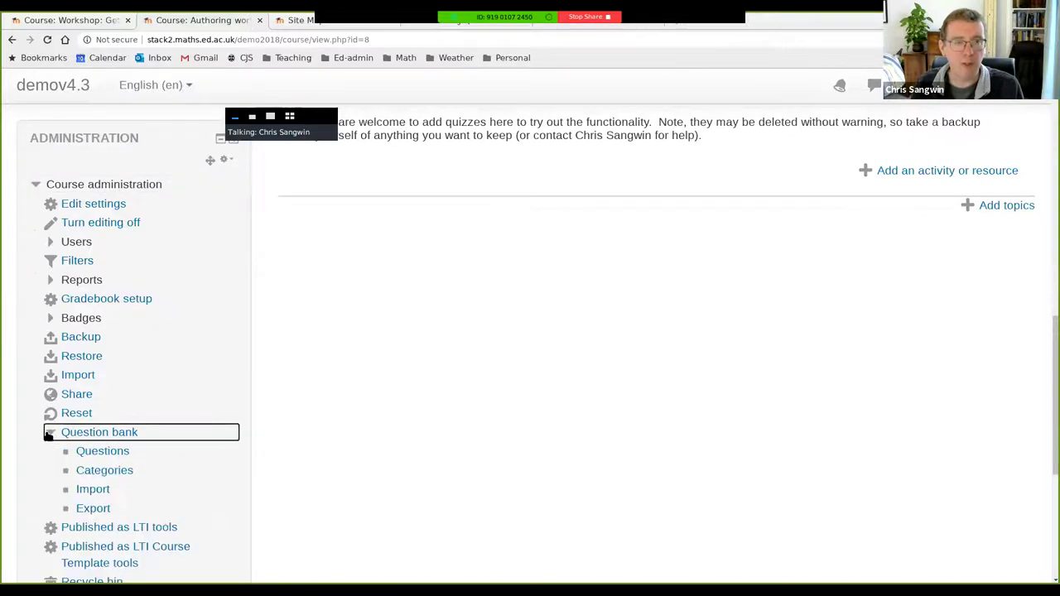
left_click(93, 453)
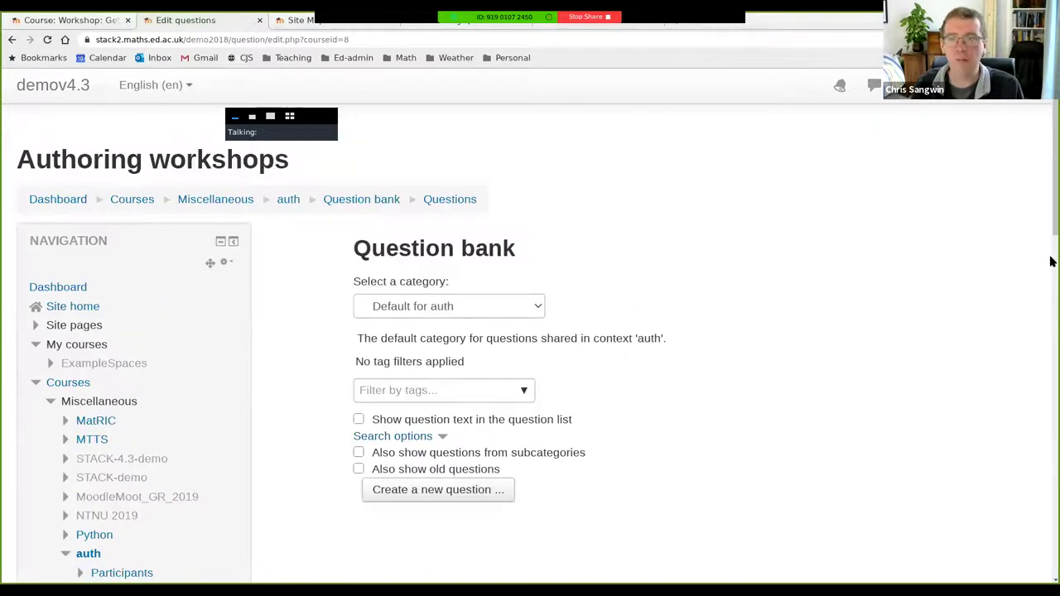
Step: Review the question bank's categories and choose Default for auth
scroll(1050, 244, "down", 2)
left_click(532, 233)
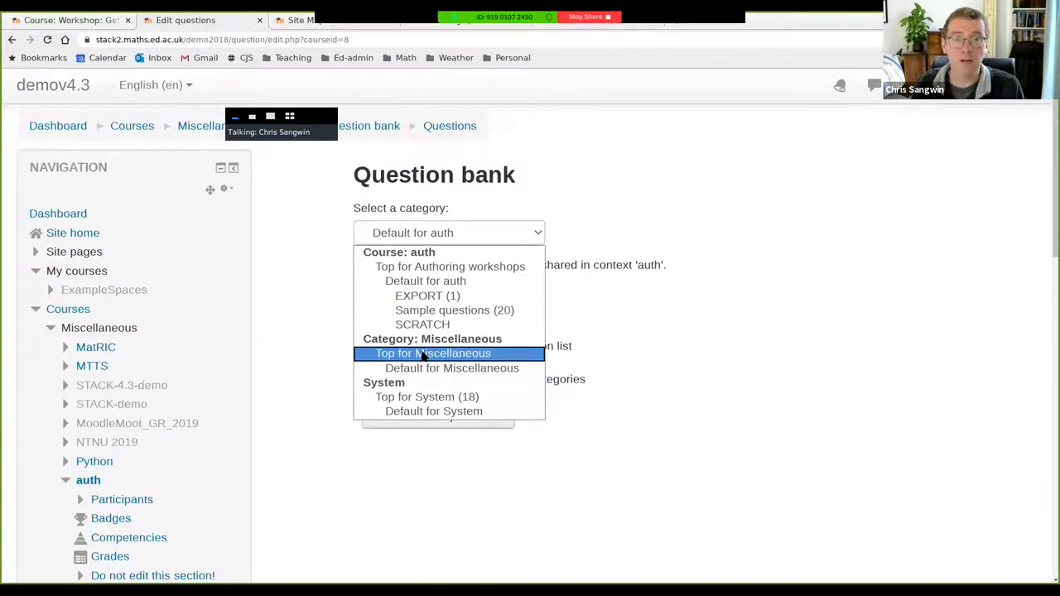
left_click(427, 284)
left_click_drag(1050, 267, 1051, 224)
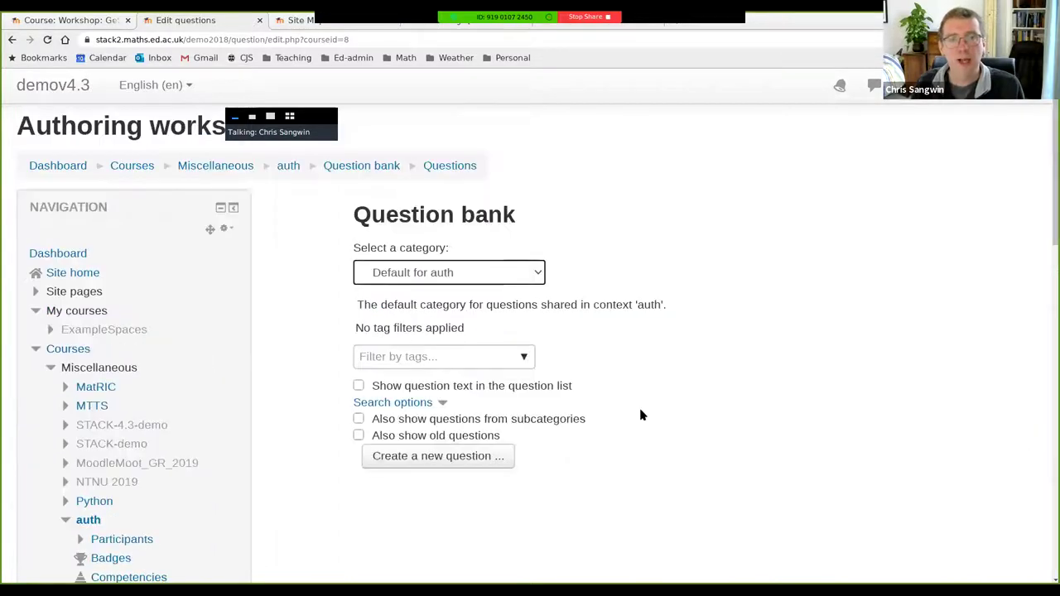
Step: Start creating a question in the Default for auth category, look through the available question types and select STACK
left_click(381, 462)
left_click_drag(502, 285, 535, 246)
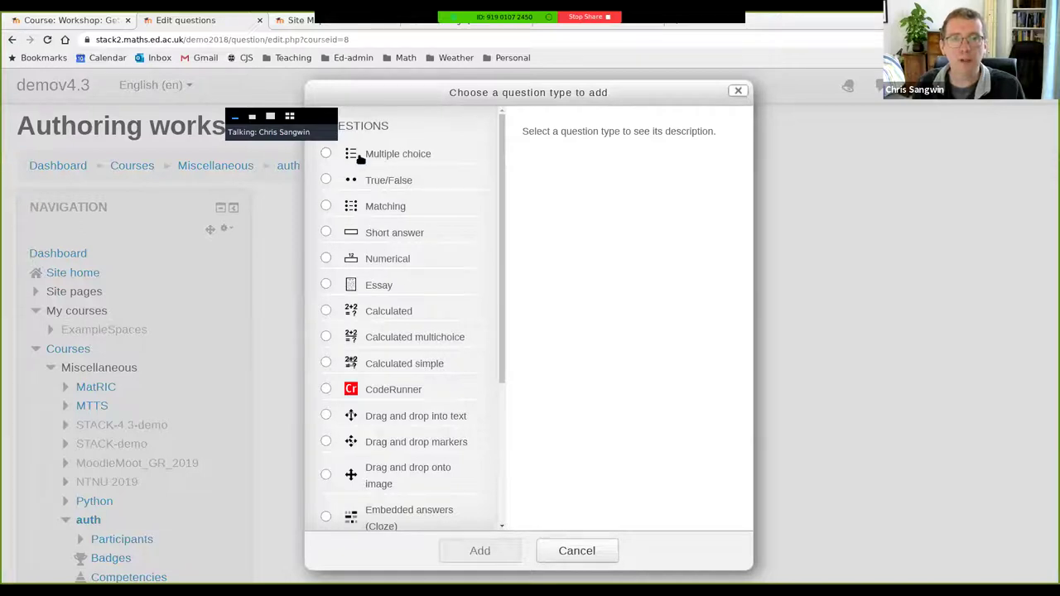
left_click_drag(501, 213, 455, 163)
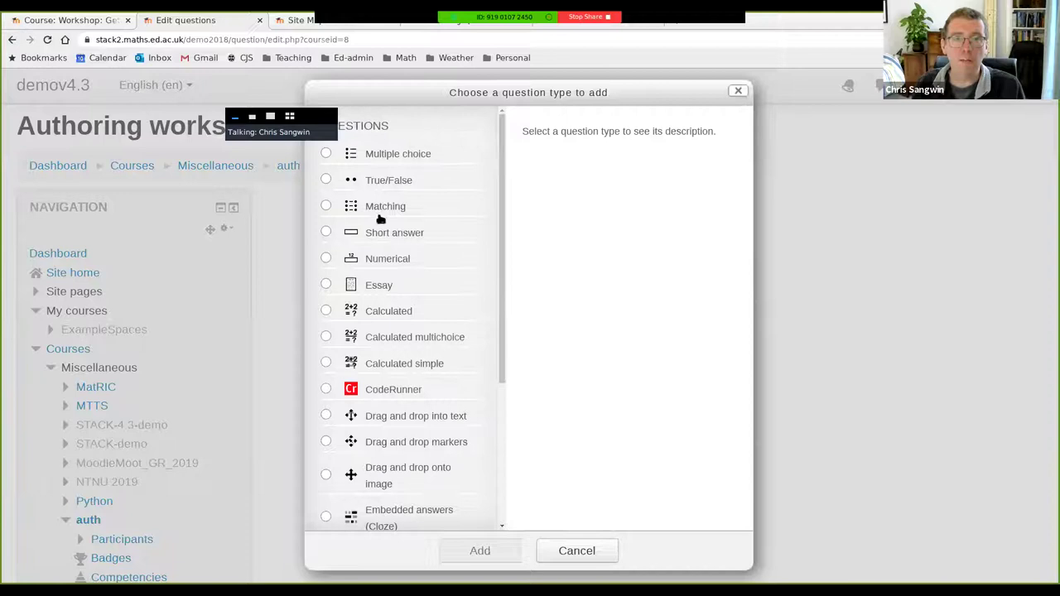
scroll(377, 265, "down", 1)
scroll(376, 265, "down", 1)
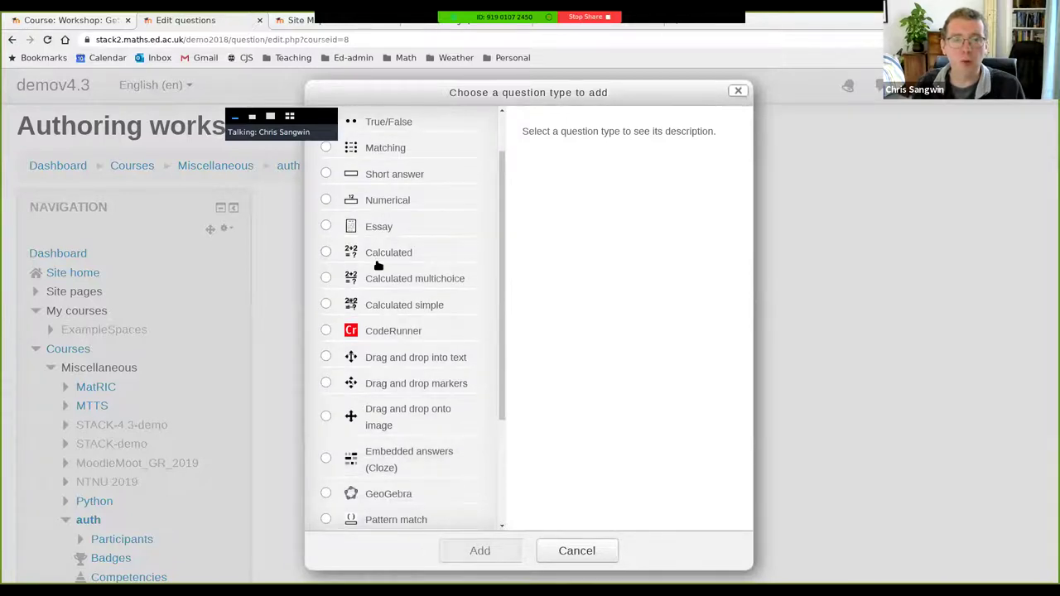
scroll(376, 265, "down", 3)
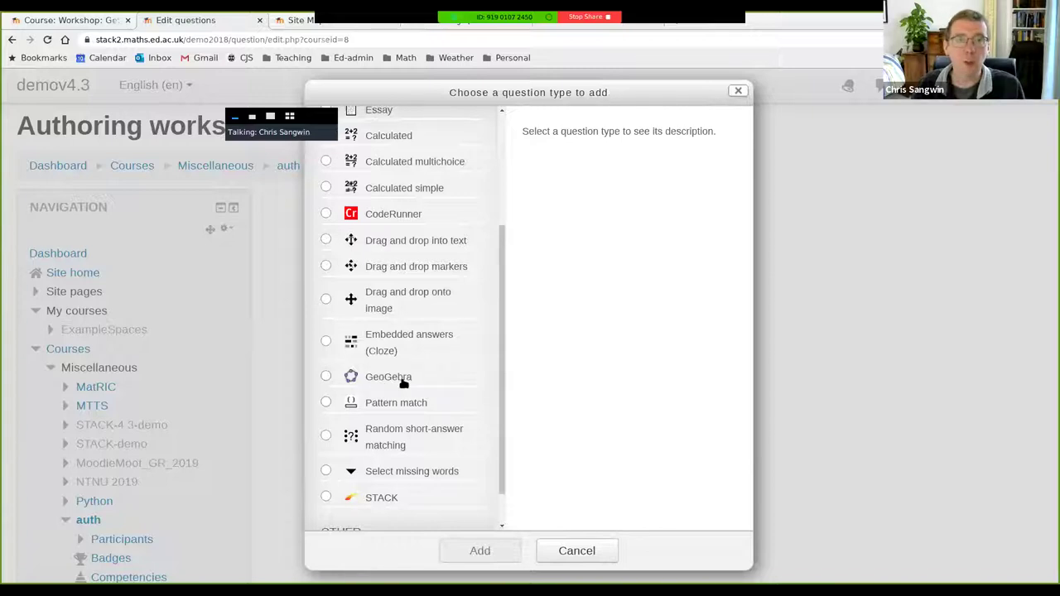
left_click(379, 499)
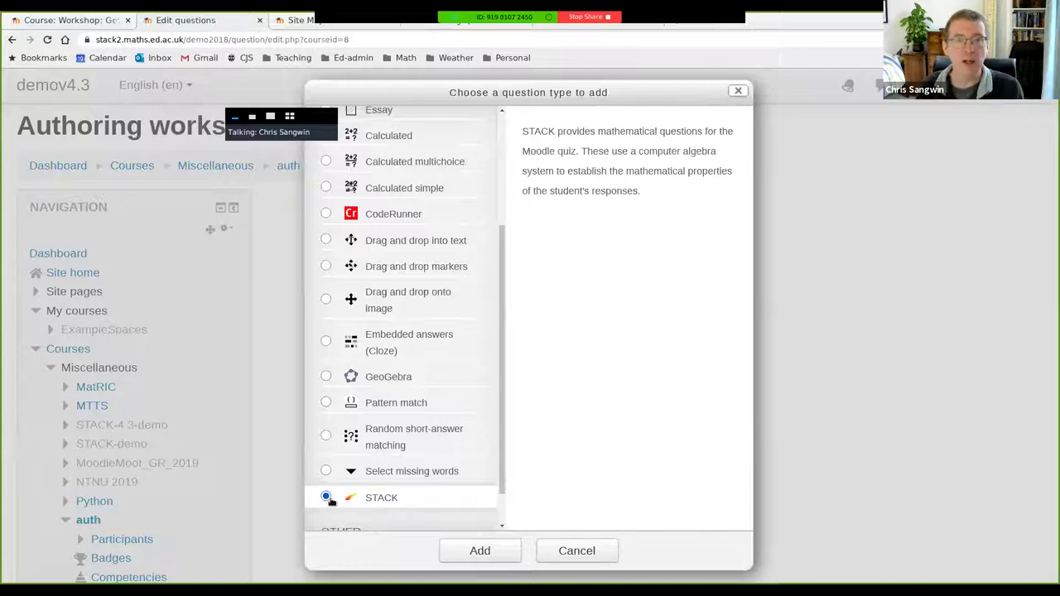
Step: Check the description of the Essay question type and add a new STACK question to the category
left_click(379, 113)
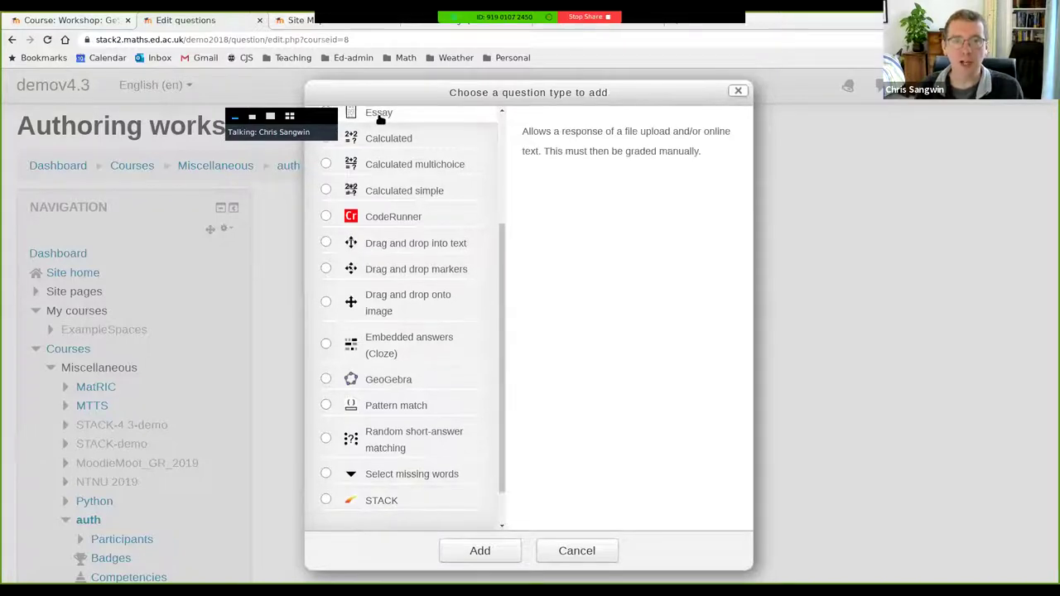
scroll(507, 326, "up", 2)
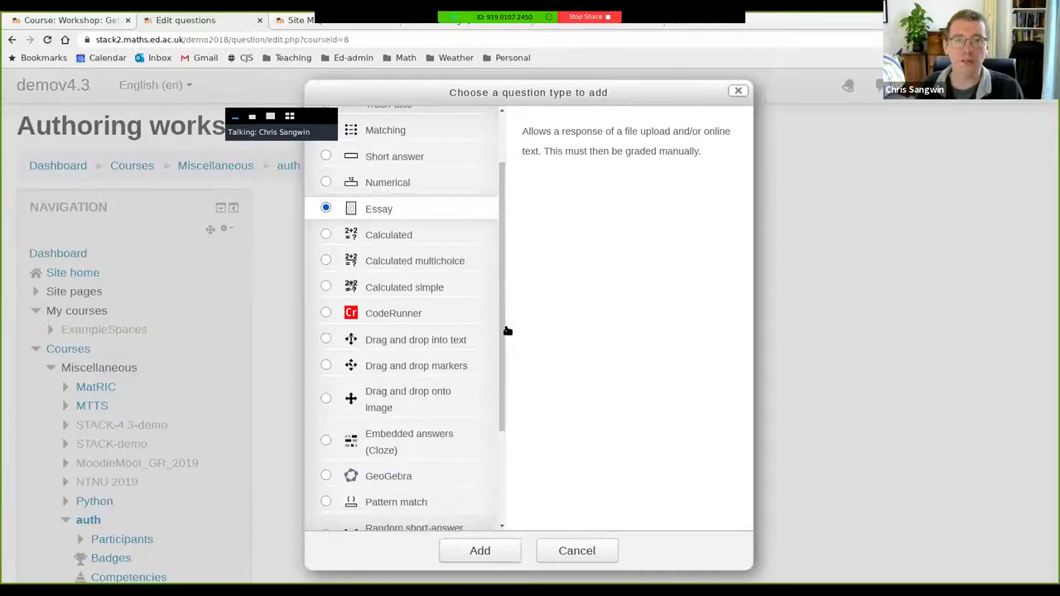
scroll(494, 351, "down", 3)
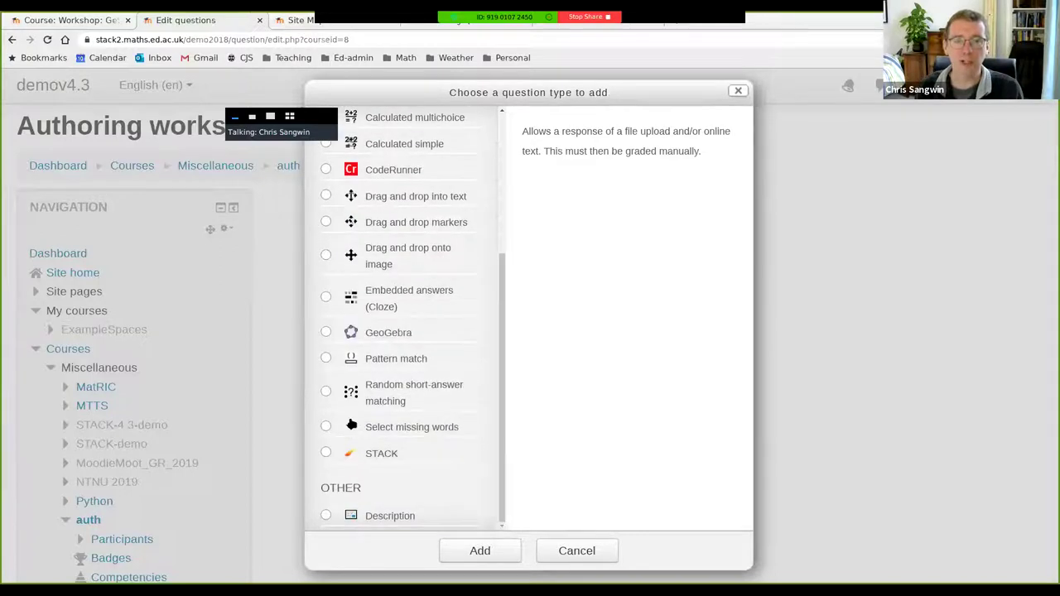
left_click(325, 452)
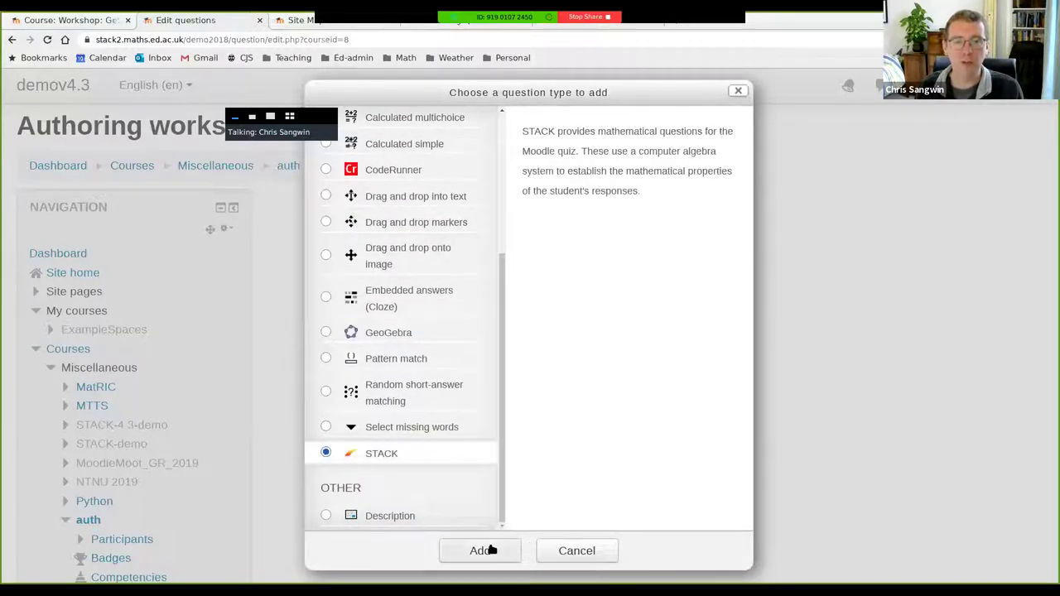
left_click(488, 550)
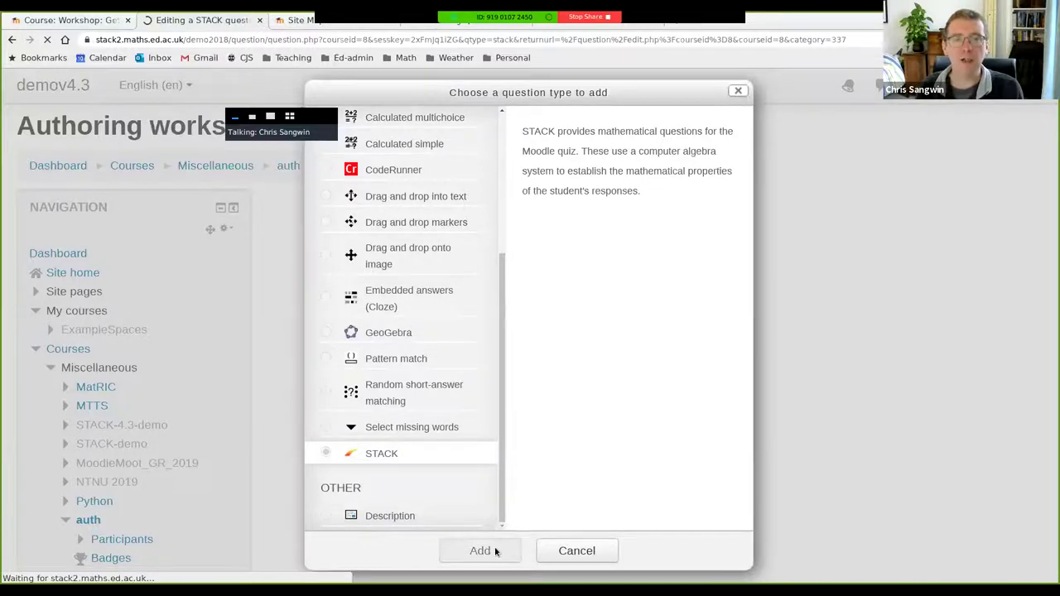
Step: Close the workshop course page and place the STACK documentation site map after the Authoring Quick Start page
left_click_drag(1052, 196, 1052, 149)
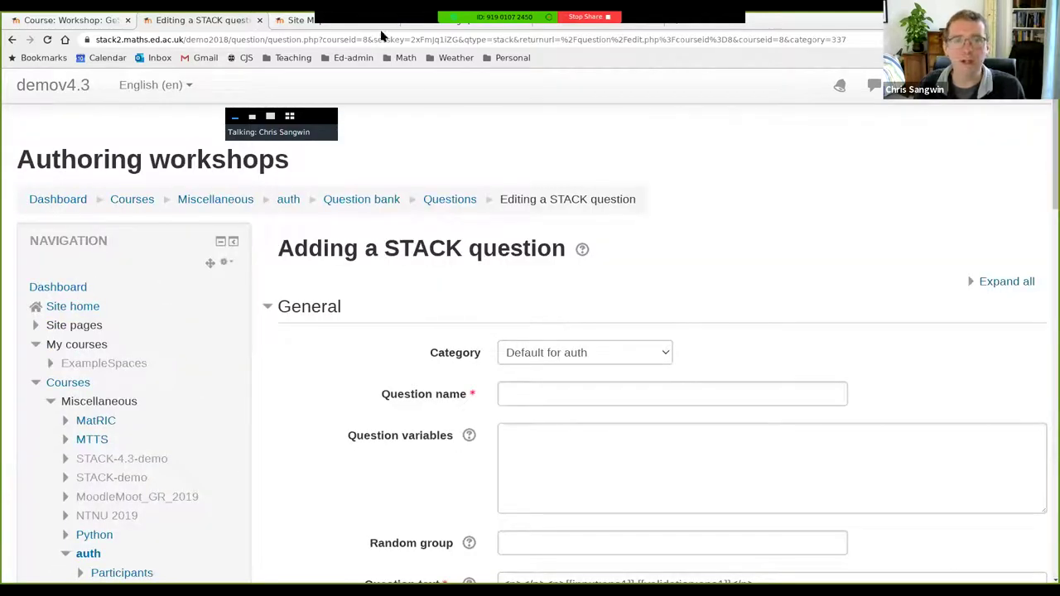
left_click(294, 19)
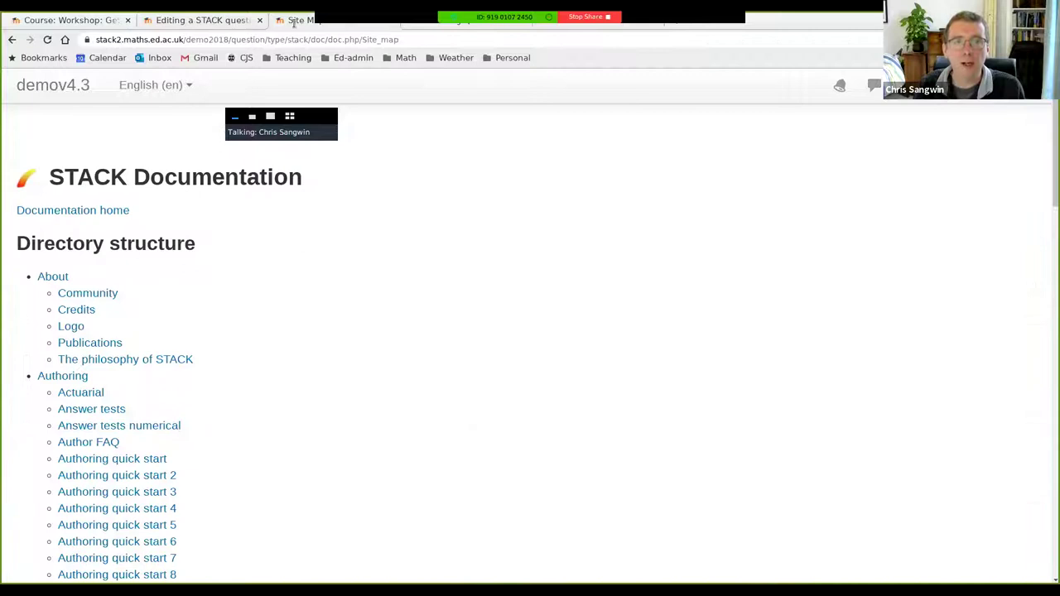
left_click(127, 20)
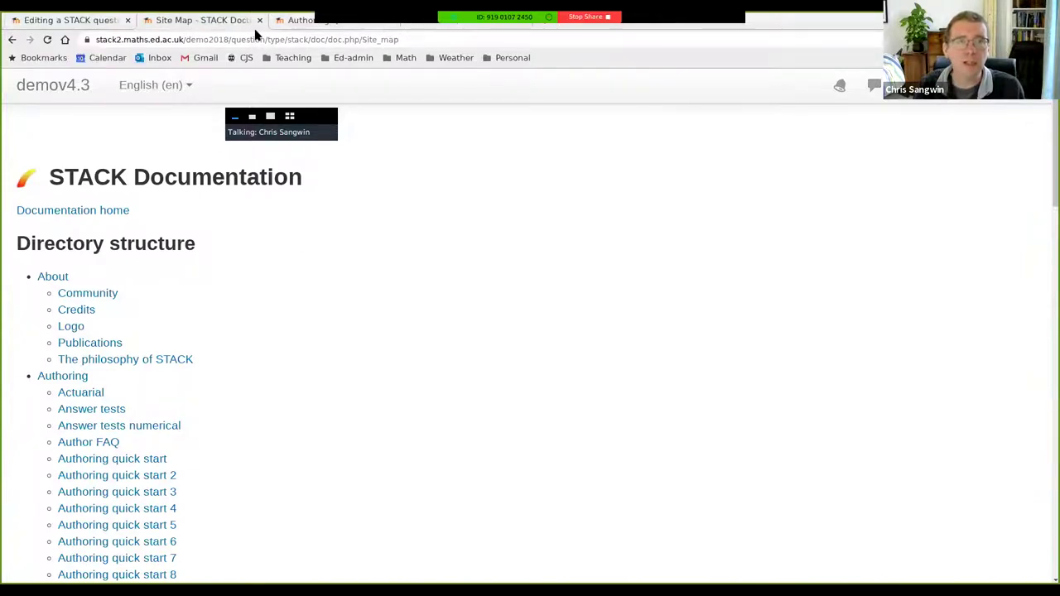
left_click_drag(258, 20, 357, 33)
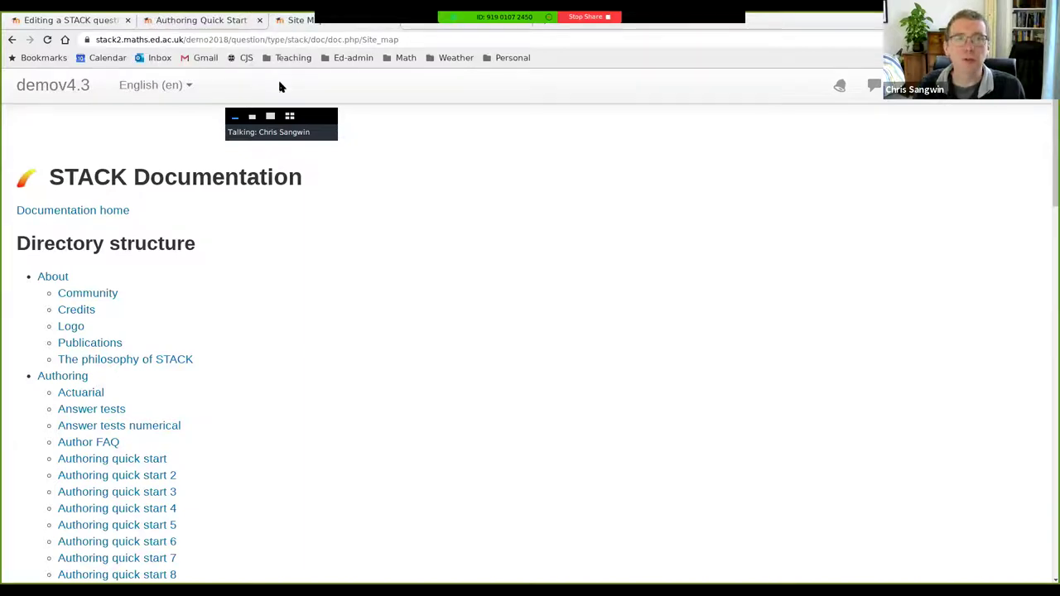
left_click_drag(282, 124, 812, 34)
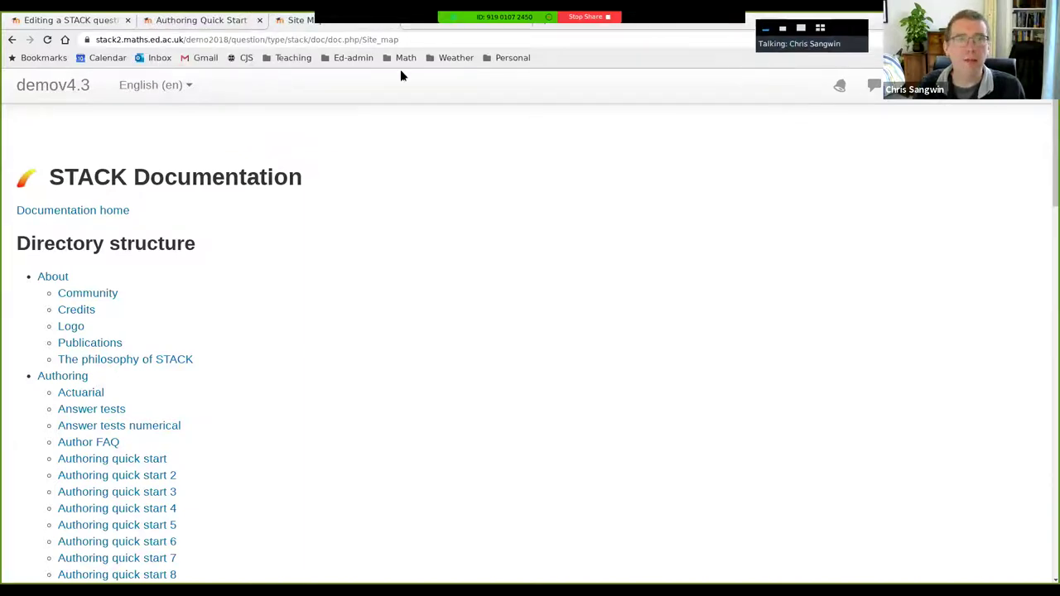
Step: Read the prerequisites under "Before you begin" in the Authoring quick start 1 guide, switching briefly to the question form
left_click(193, 18)
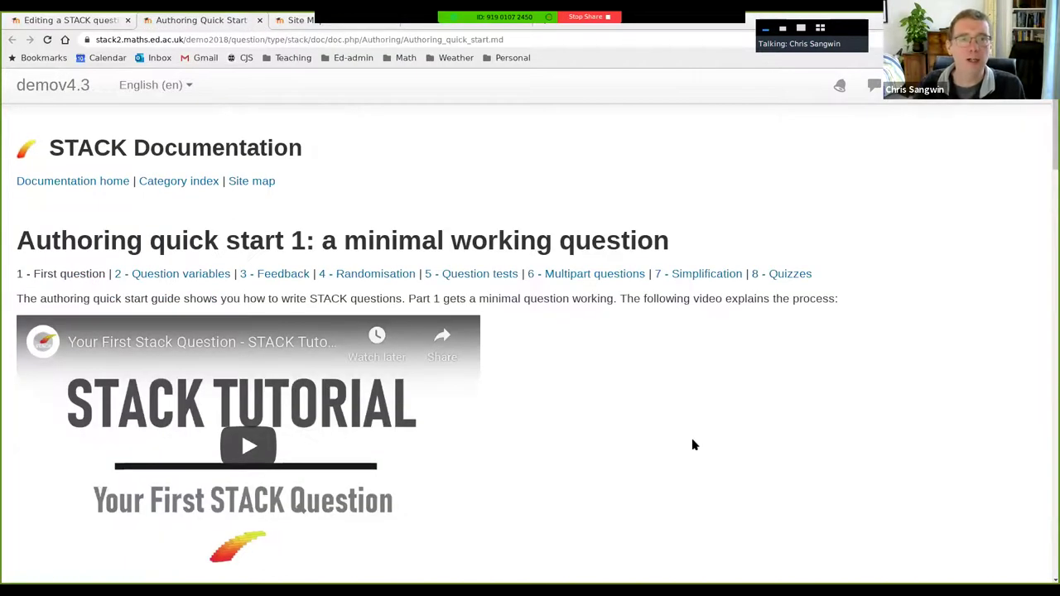
scroll(694, 443, "down", 2)
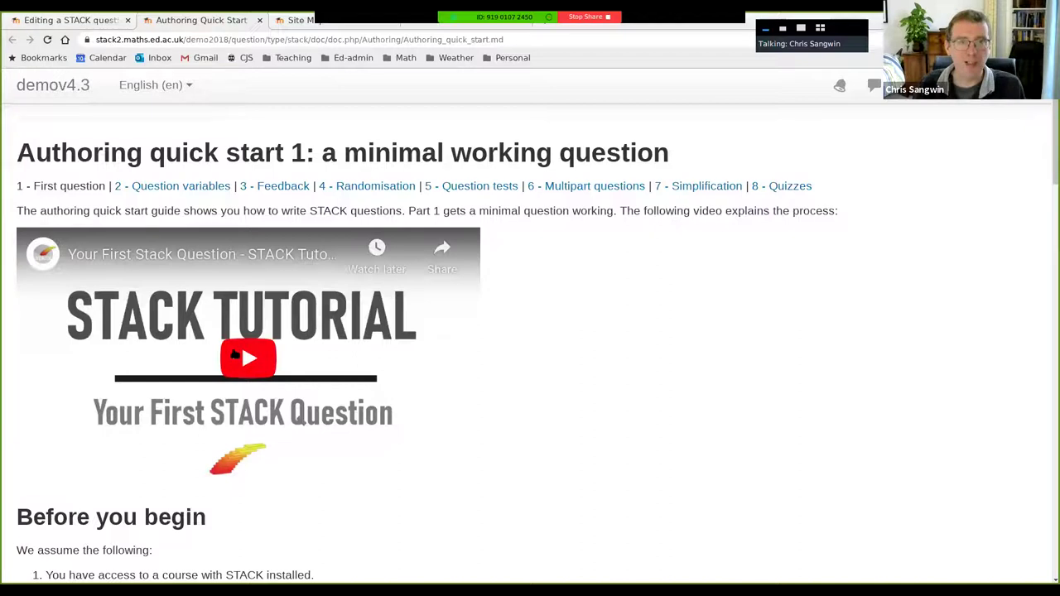
left_click(106, 23)
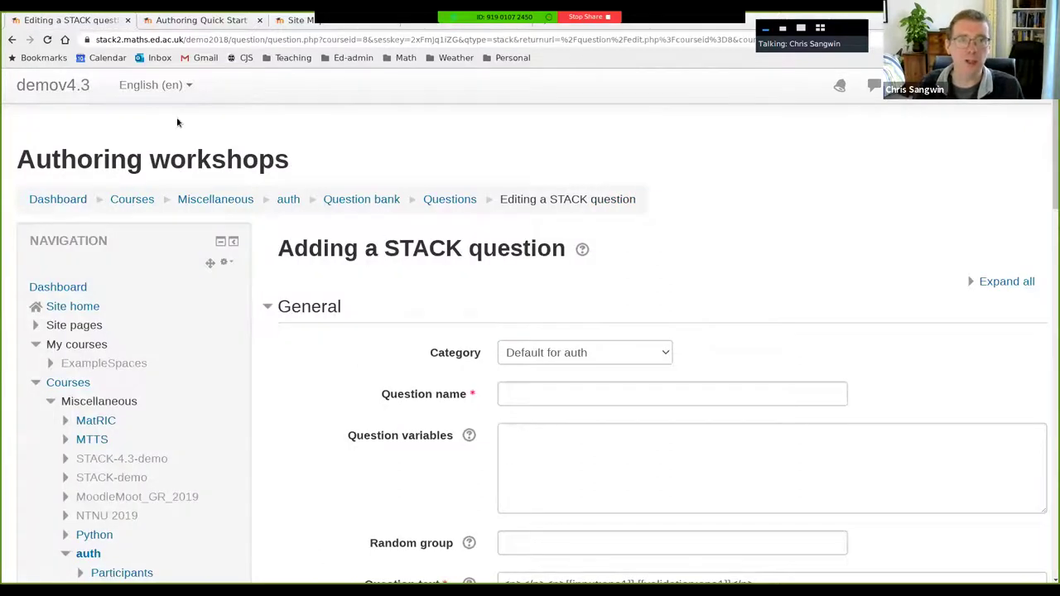
key("ctrl+Tab")
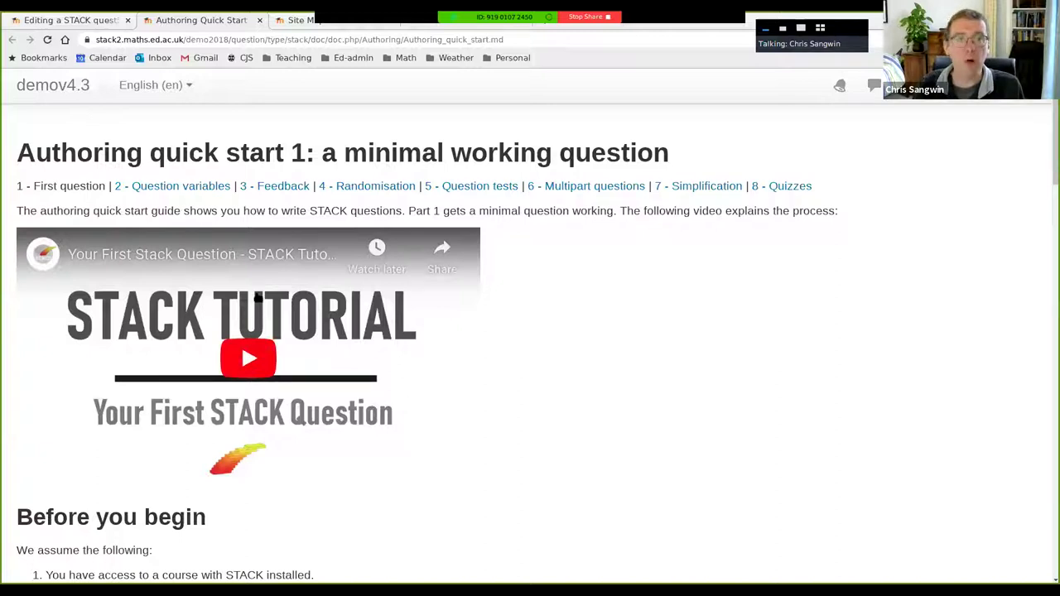
scroll(335, 374, "down", 1)
scroll(336, 373, "down", 3)
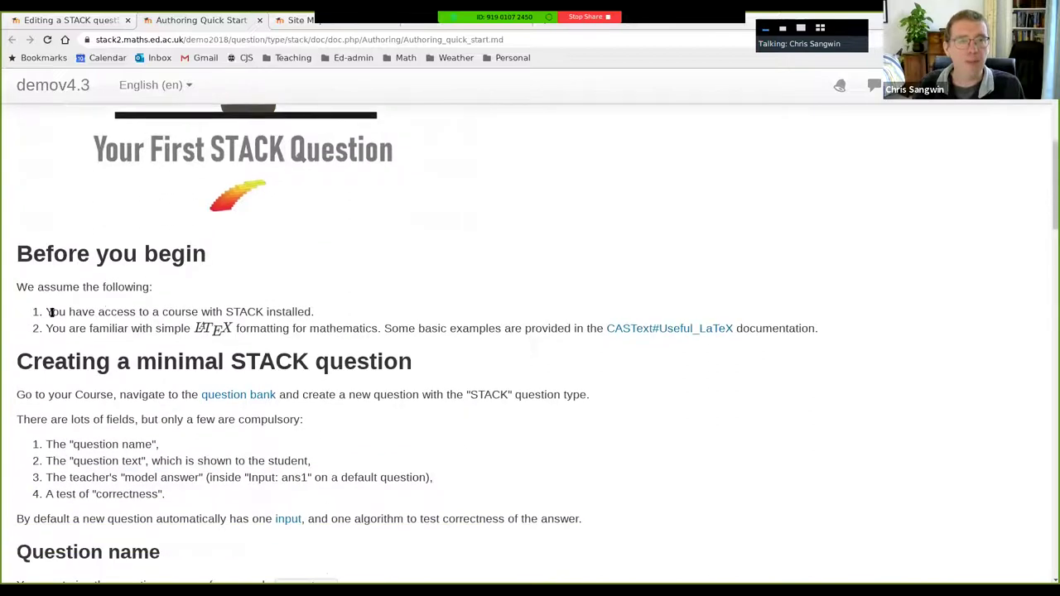
left_click_drag(47, 310, 368, 315)
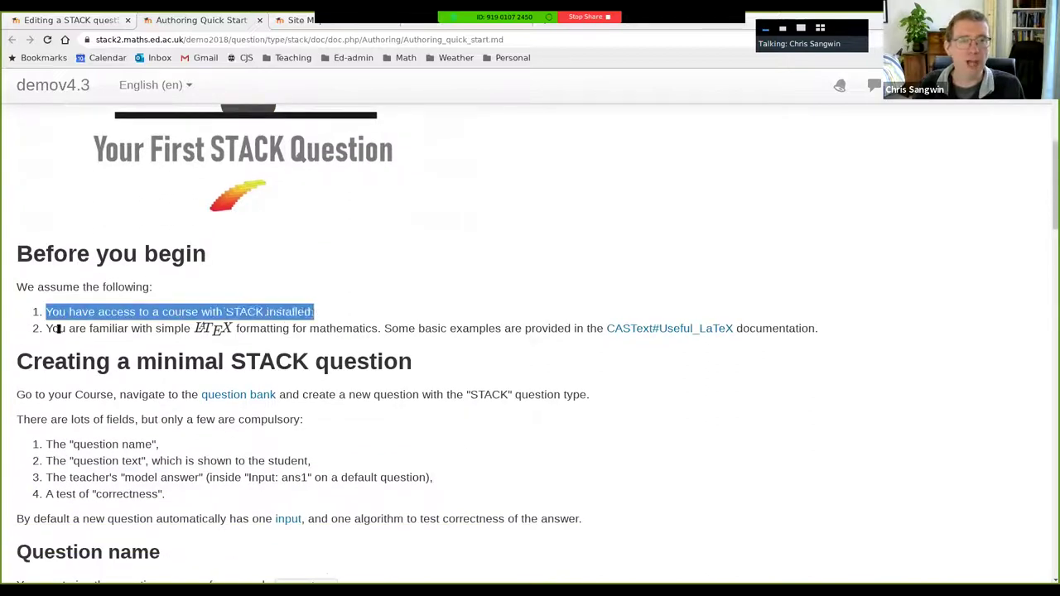
left_click_drag(52, 326, 262, 329)
left_click(385, 315)
scroll(386, 308, "down", 3)
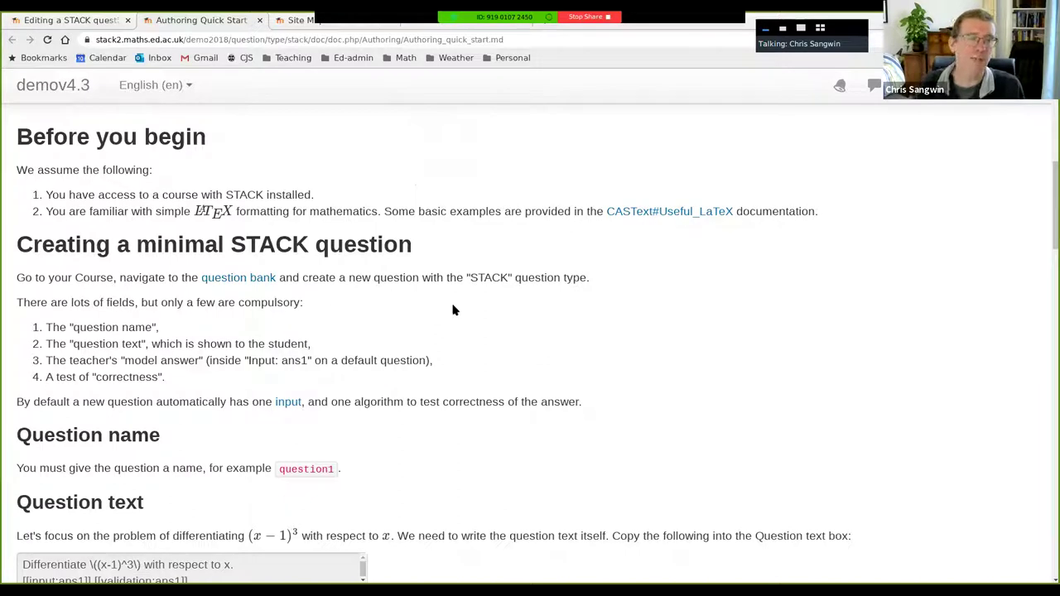
Step: Review the guide's list of compulsory fields: question name, question text, model answer and test of correctness
left_click_drag(46, 326, 158, 329)
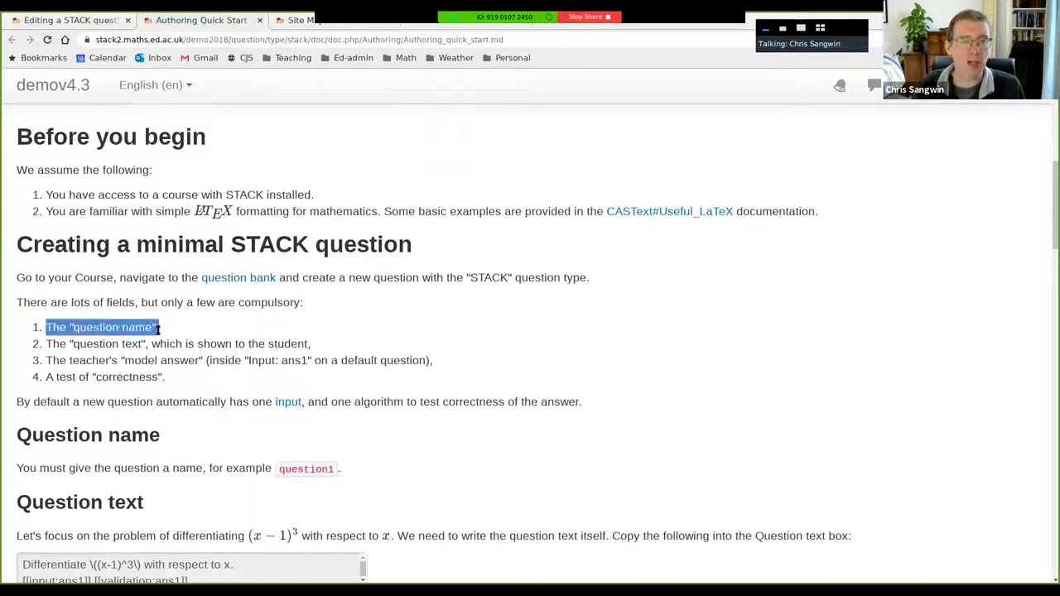
left_click(46, 344)
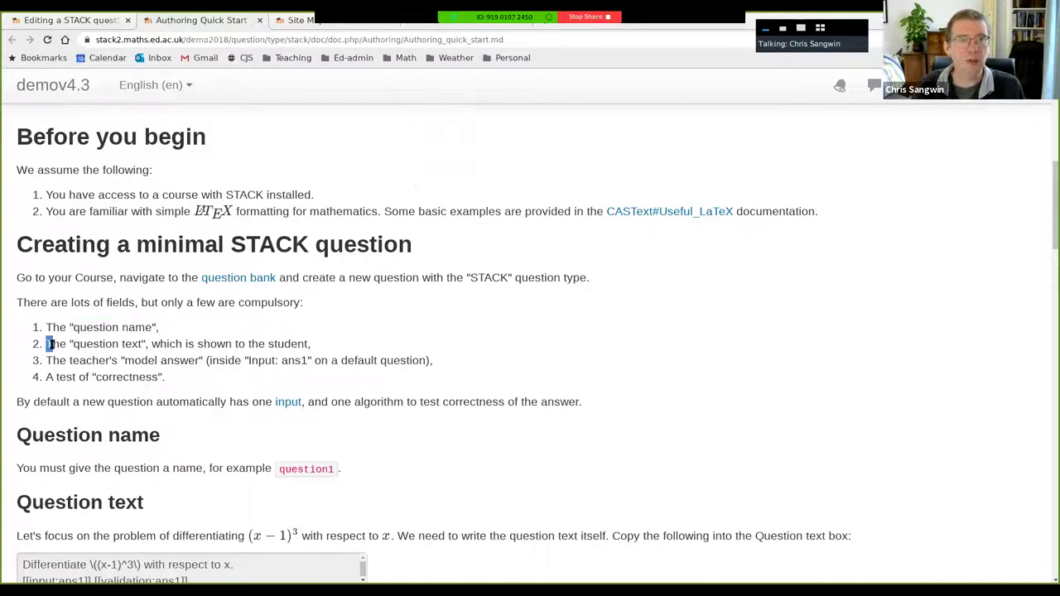
left_click_drag(72, 345, 141, 346)
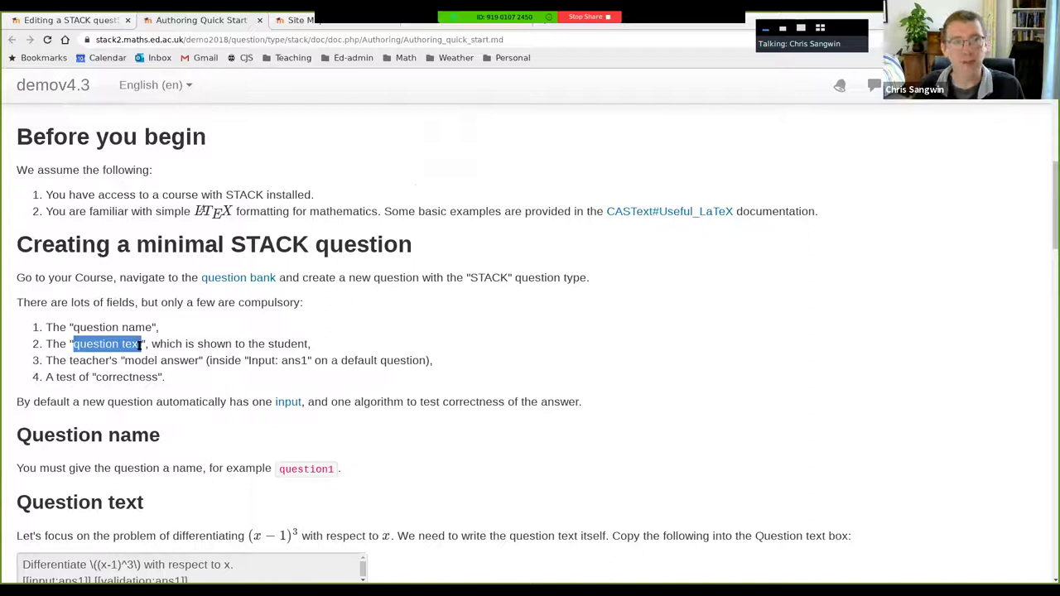
left_click(141, 344)
left_click_drag(46, 361, 289, 361)
left_click(161, 362)
left_click_drag(124, 361, 201, 361)
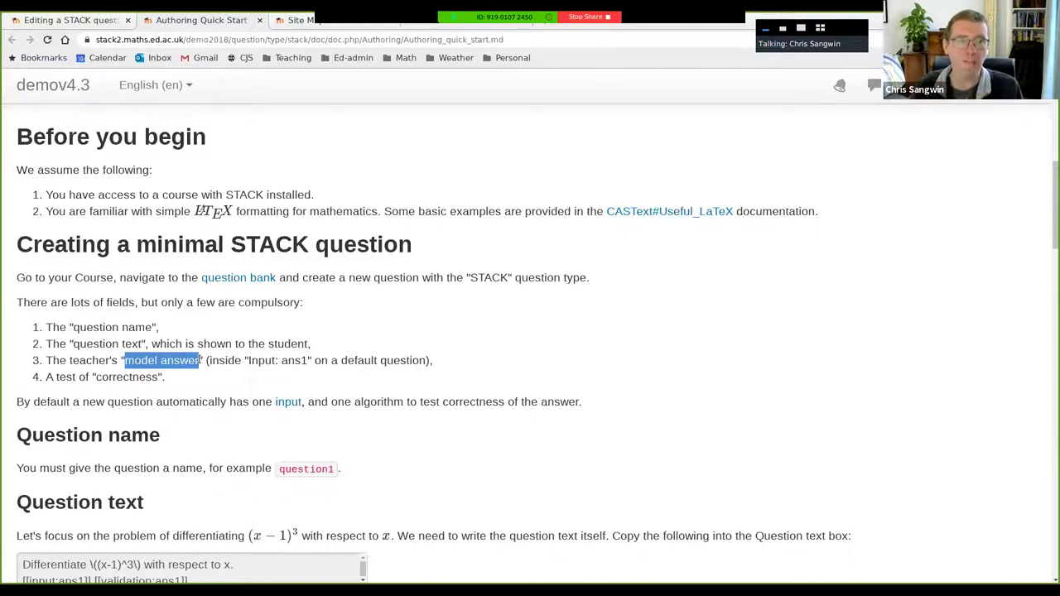
left_click_drag(43, 378, 178, 377)
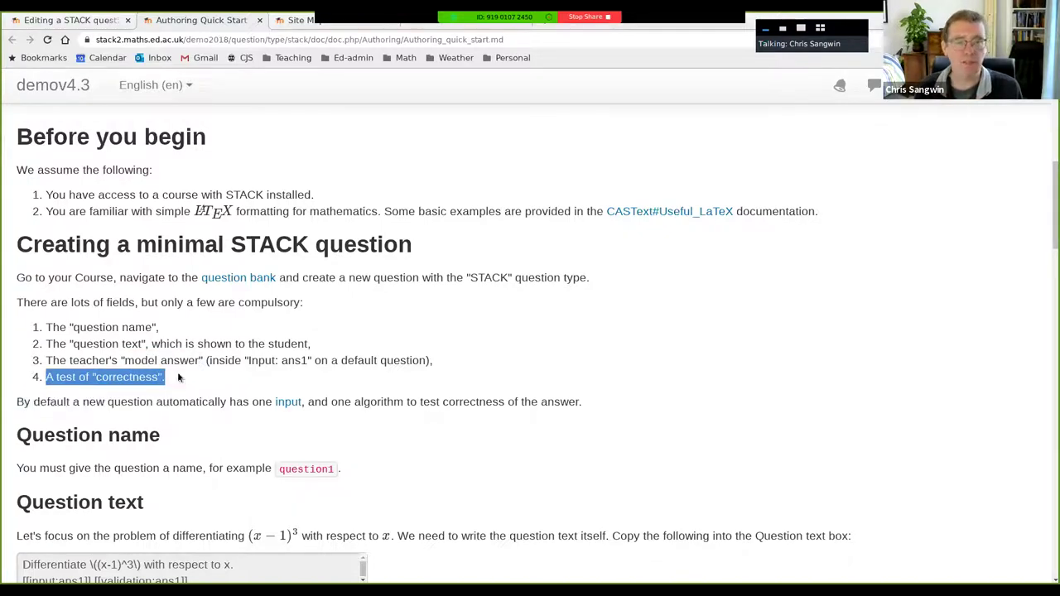
scroll(178, 378, "down", 1)
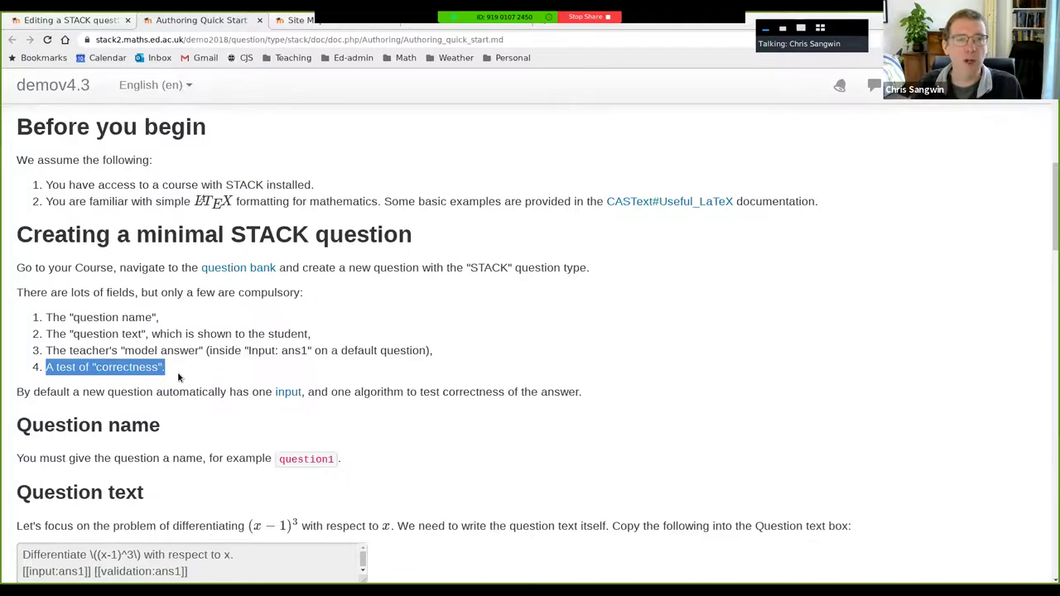
Step: Copy the example name question1 from the guide's Question name section
left_click_drag(18, 406, 358, 409)
left_click(358, 410)
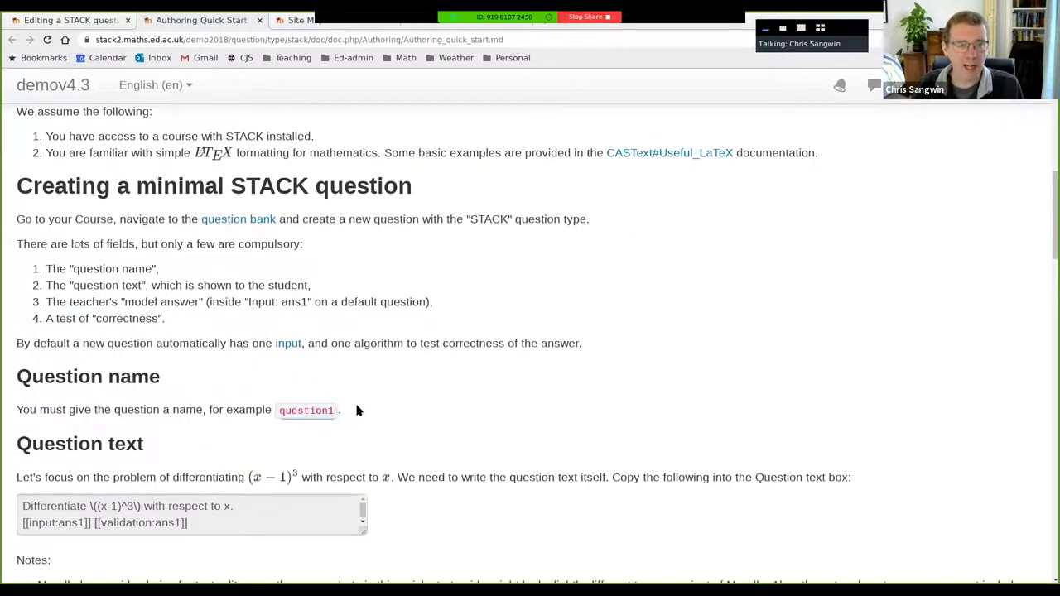
triple_click(280, 414)
left_click(280, 416)
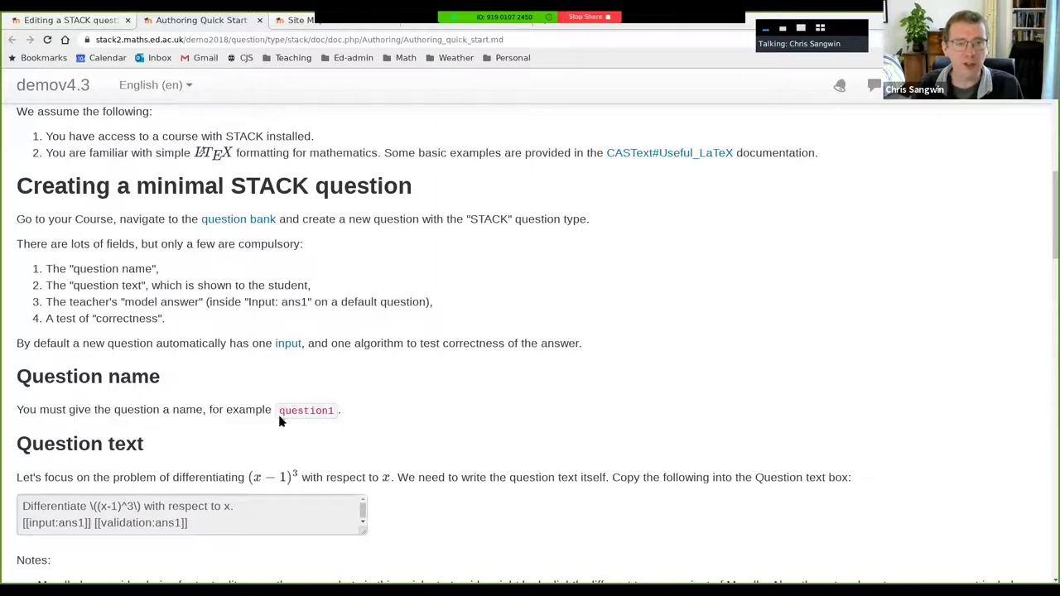
triple_click(285, 412)
left_click(292, 411)
left_click_drag(292, 412, 334, 412)
left_click(307, 412)
triple_click(287, 412)
left_click(286, 412)
left_click_drag(279, 411, 334, 411)
key("ctrl+c")
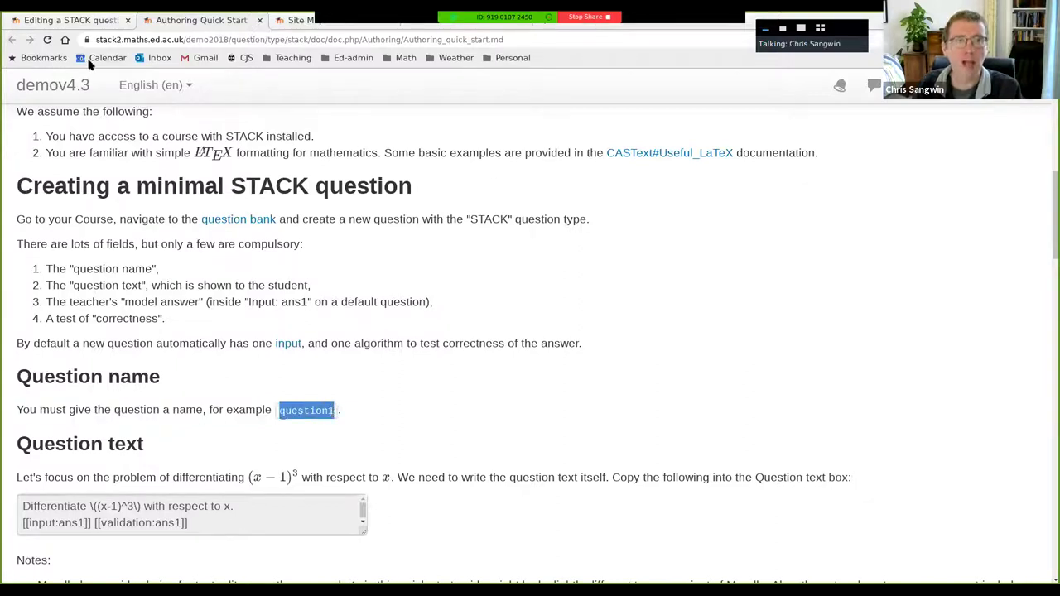
Step: Paste the copied name into the new STACK question's name and prefix it so it reads "CJS: question1"
left_click(75, 25)
left_click(511, 395)
key("ctrl+v")
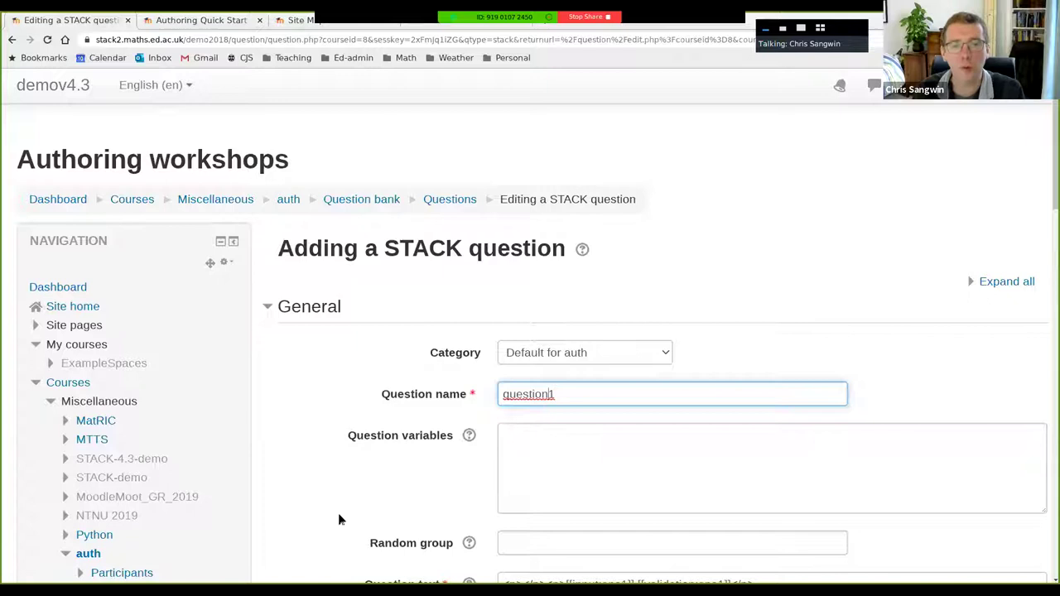
key("Home")
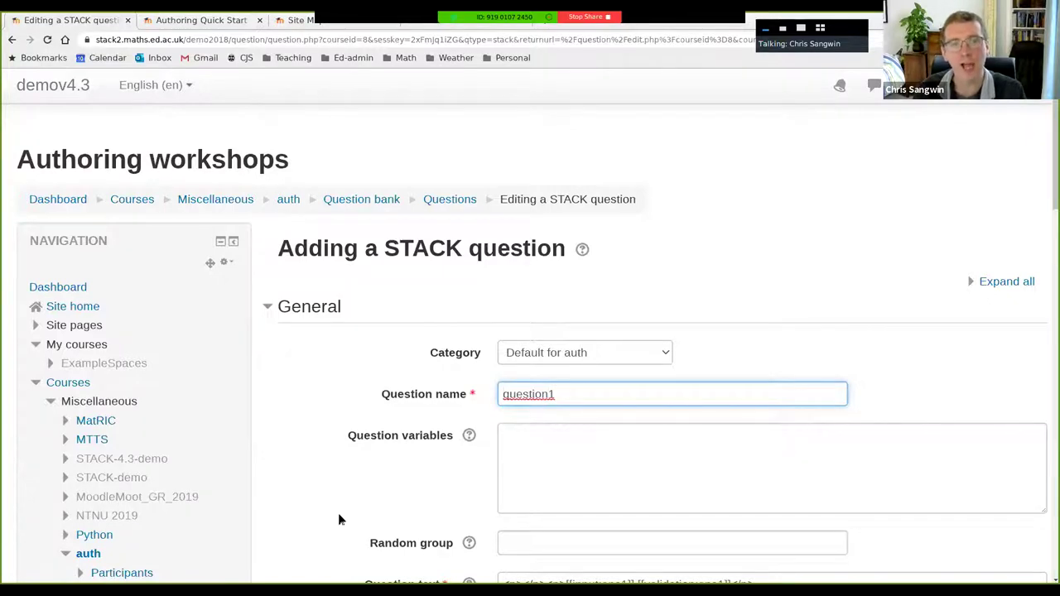
type("CJS:")
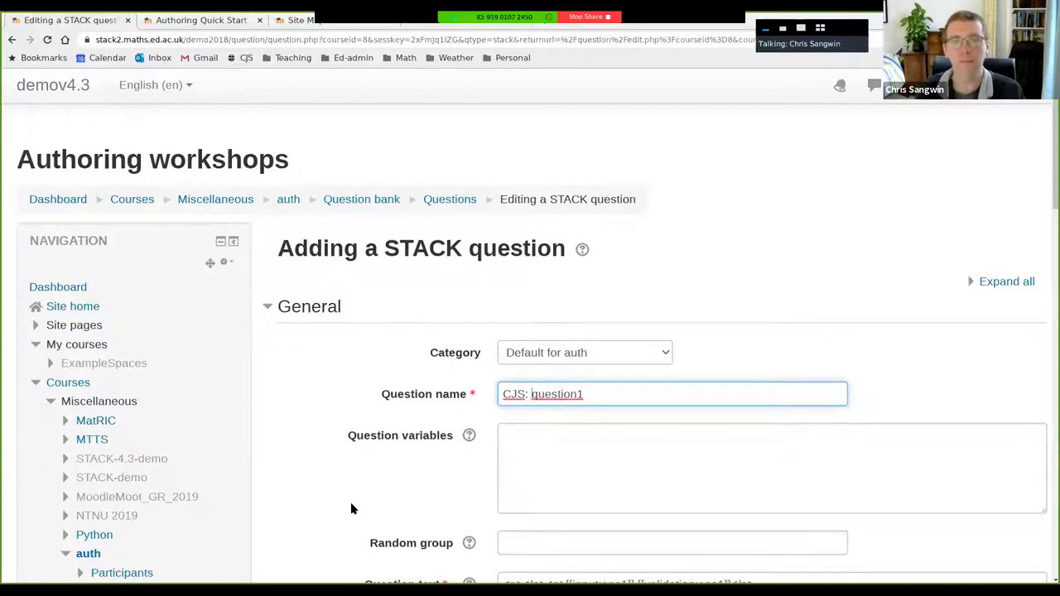
left_click(584, 19)
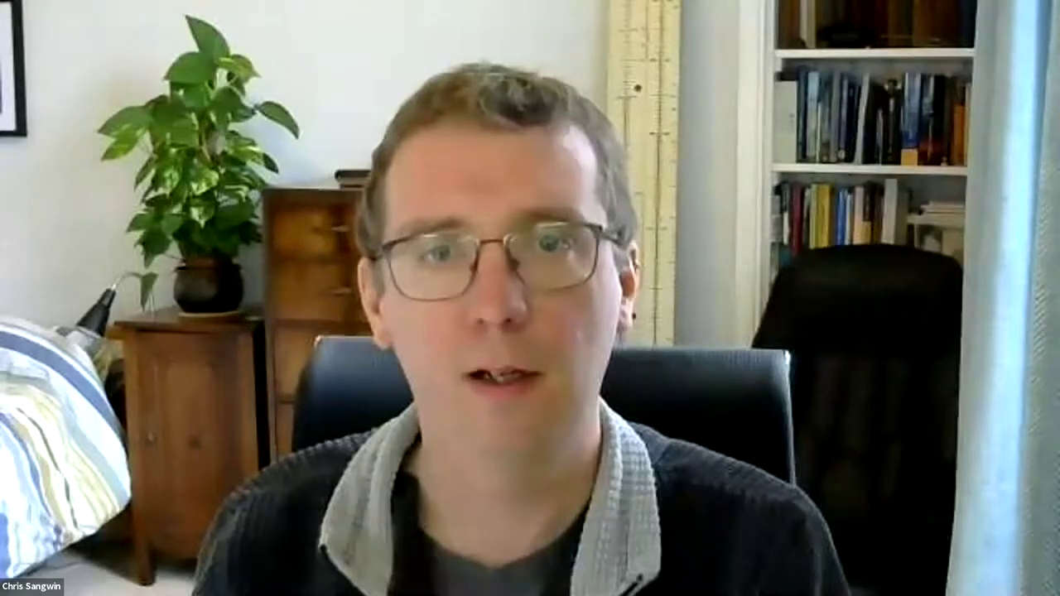
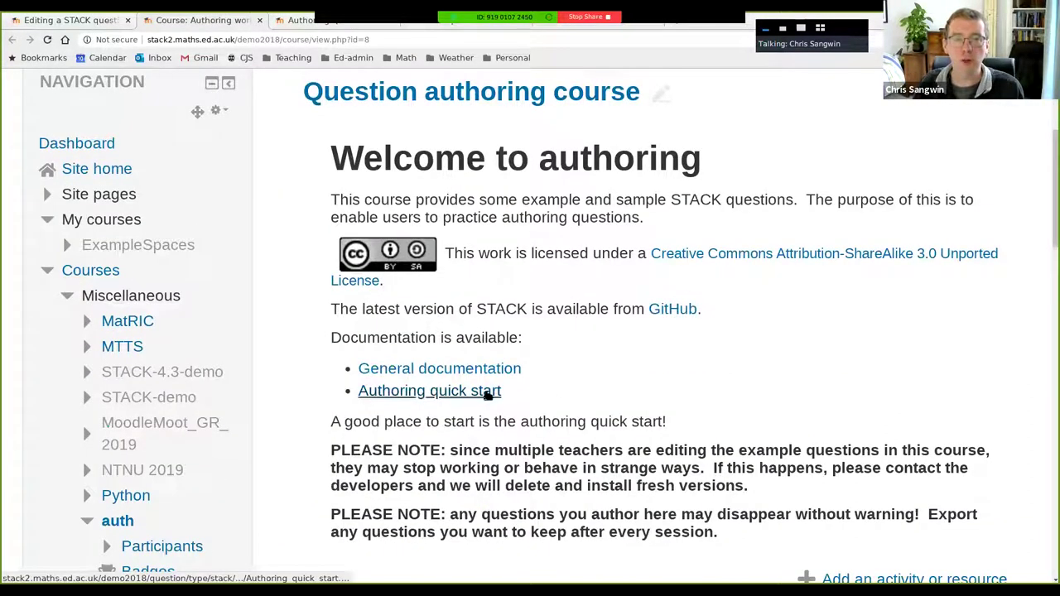
Step: Close the course page, return to the STACK question form and expand its "Potential response tree: prt1" section
left_click_drag(500, 395, 366, 393)
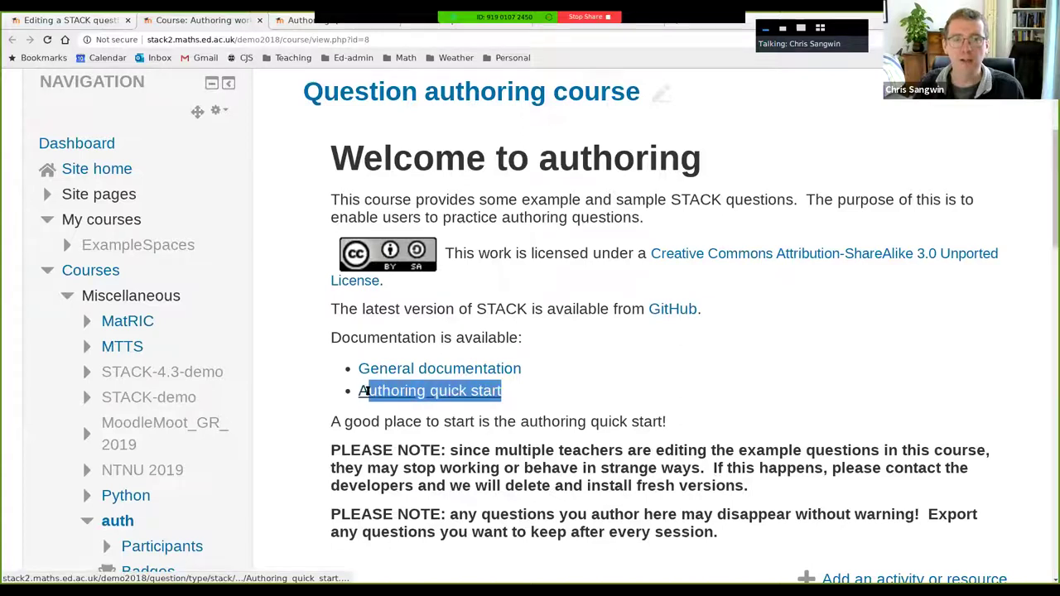
left_click(258, 20)
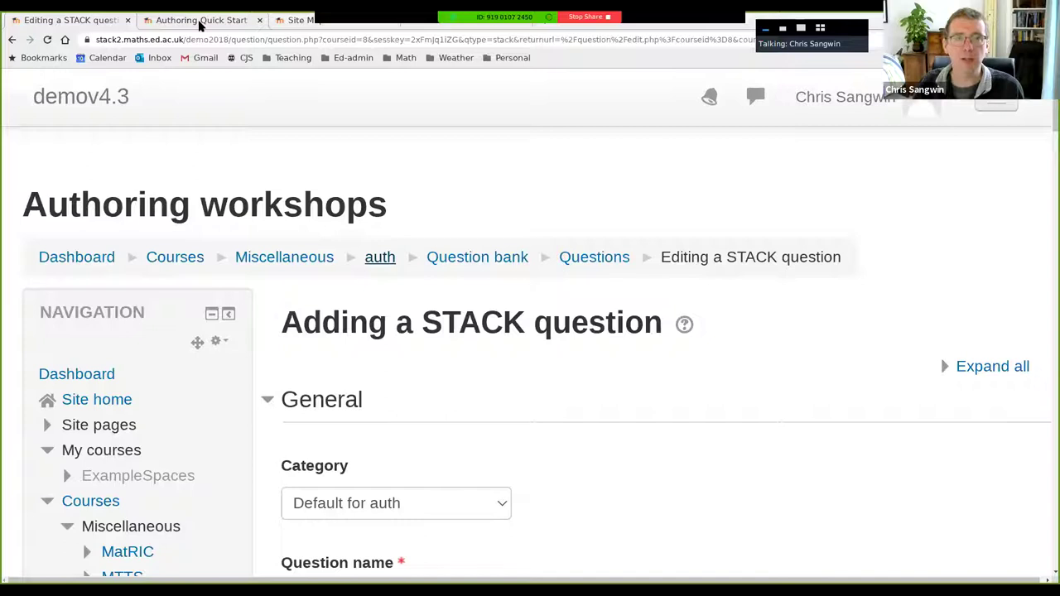
left_click_drag(1054, 118, 1050, 435)
key("ctrl+minus")
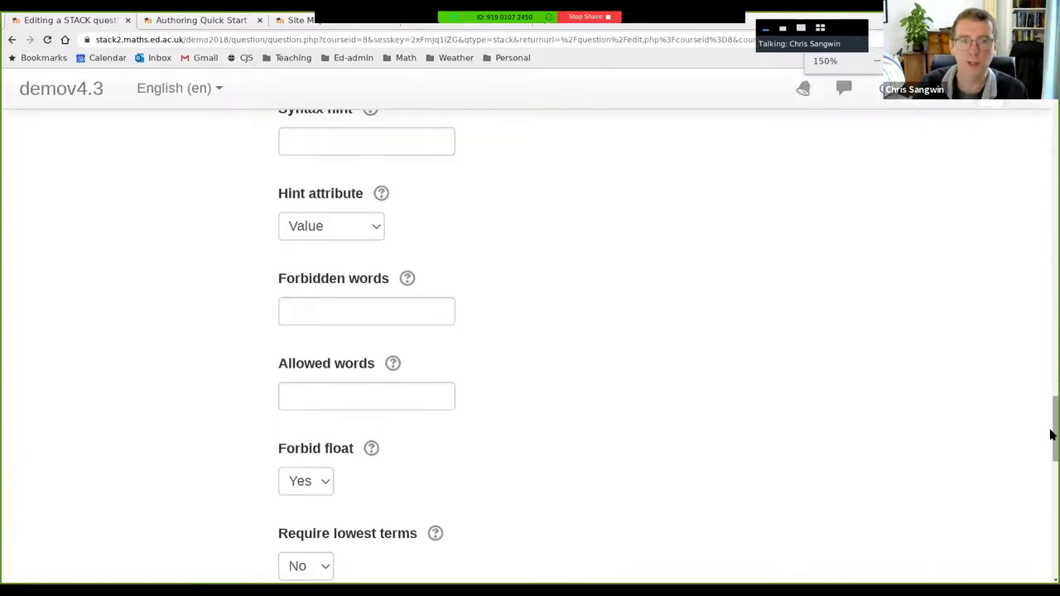
scroll(1050, 435, "down", 10)
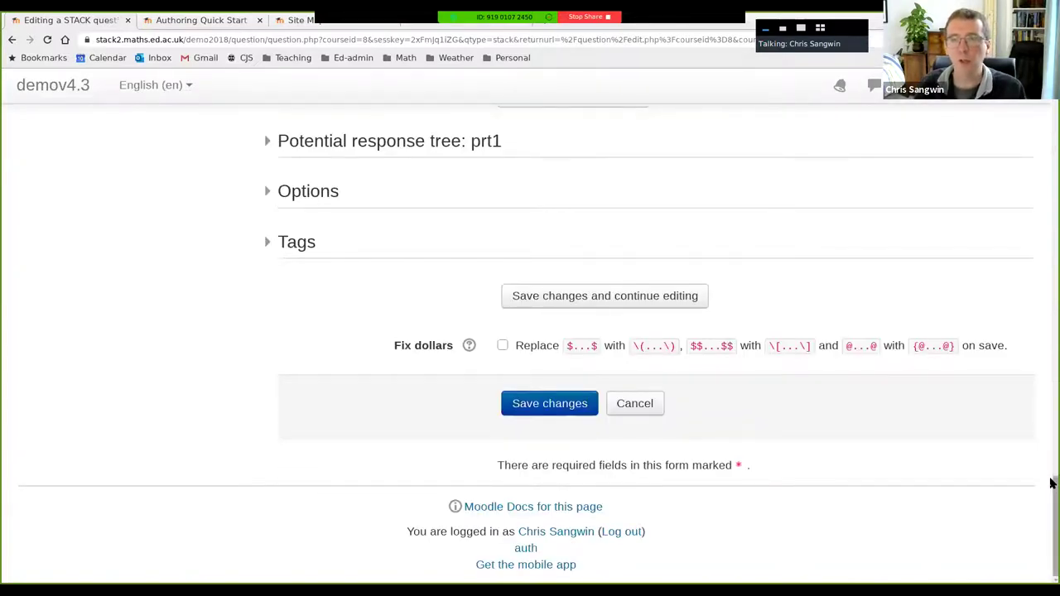
scroll(462, 495, "up", 4)
left_click(428, 456)
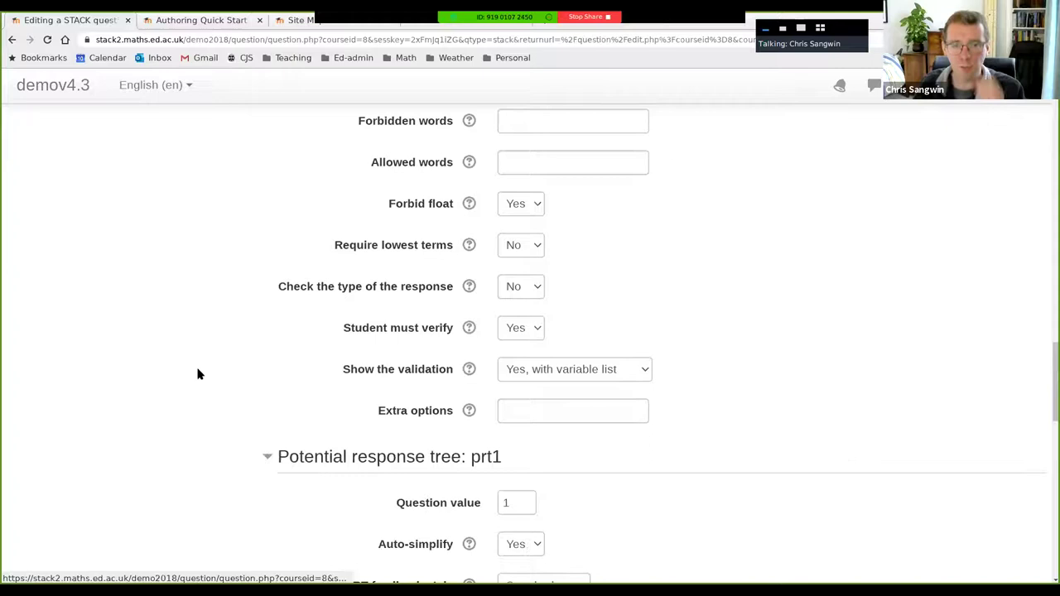
Step: Examine Node 1 of the potential response tree, looking at its answer test, SAns and TAns fields
scroll(199, 378, "down", 1)
scroll(199, 379, "down", 3)
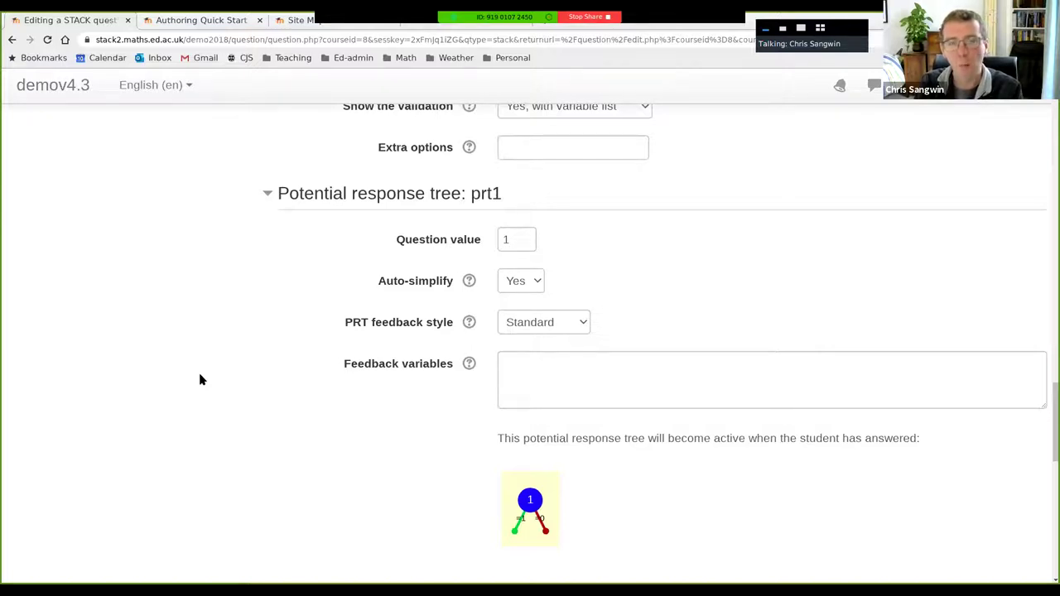
scroll(221, 364, "down", 5)
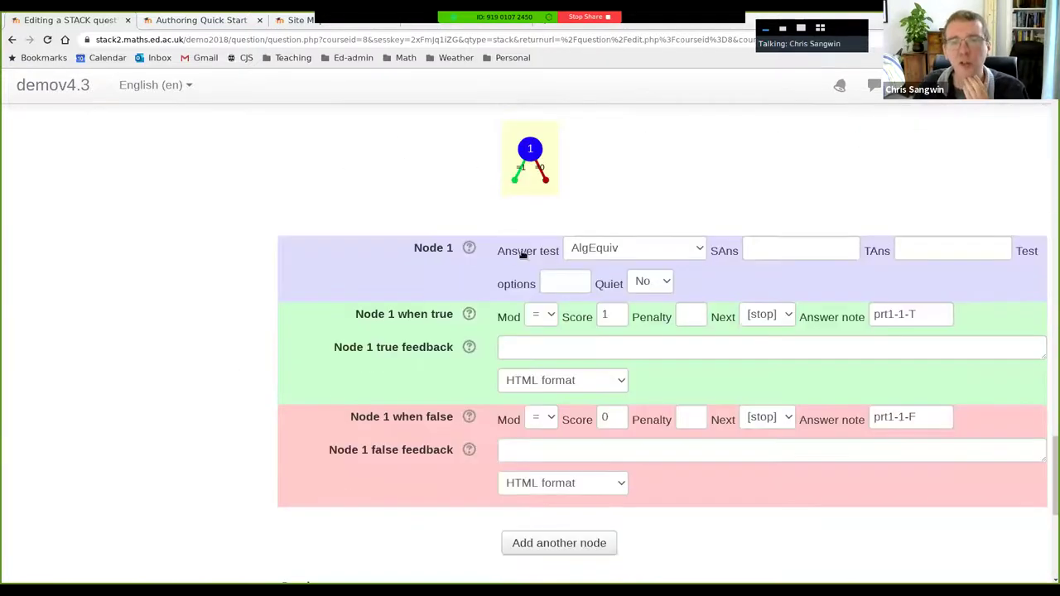
left_click_drag(497, 253, 561, 254)
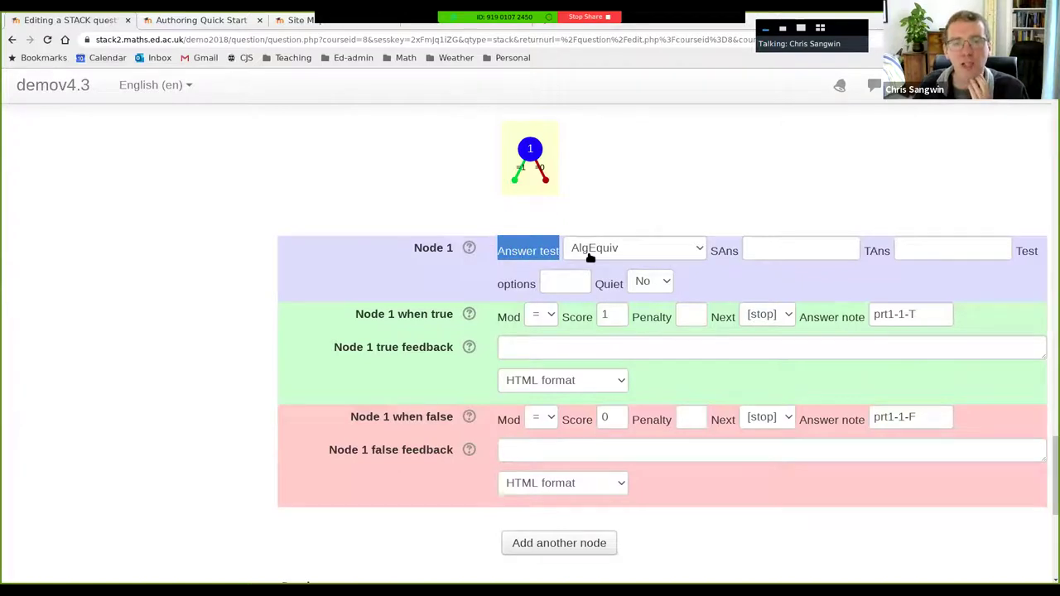
left_click(797, 252)
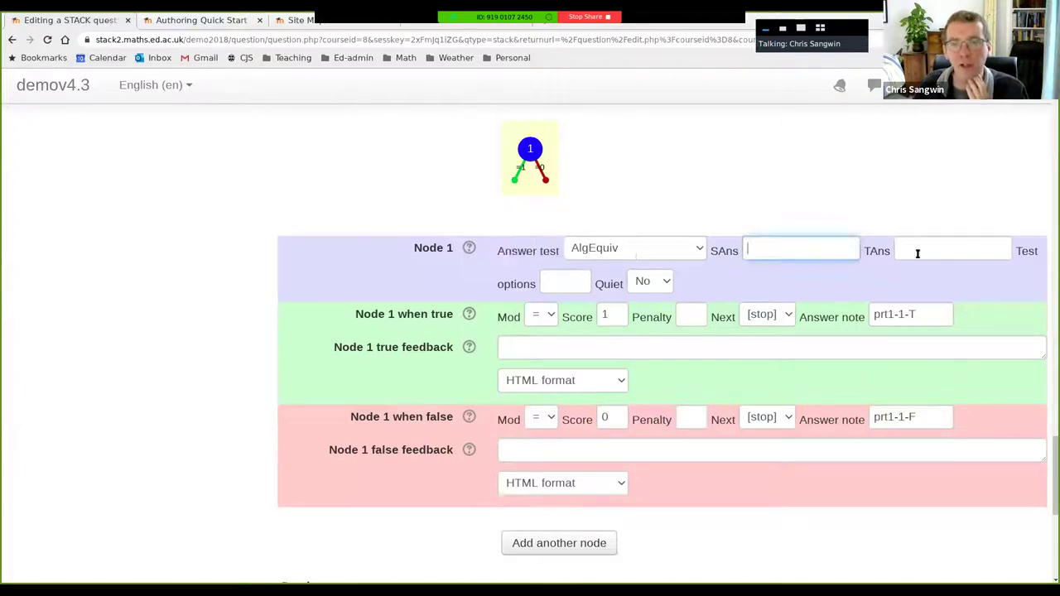
left_click(952, 247)
left_click(819, 251)
left_click(950, 251)
left_click(754, 252)
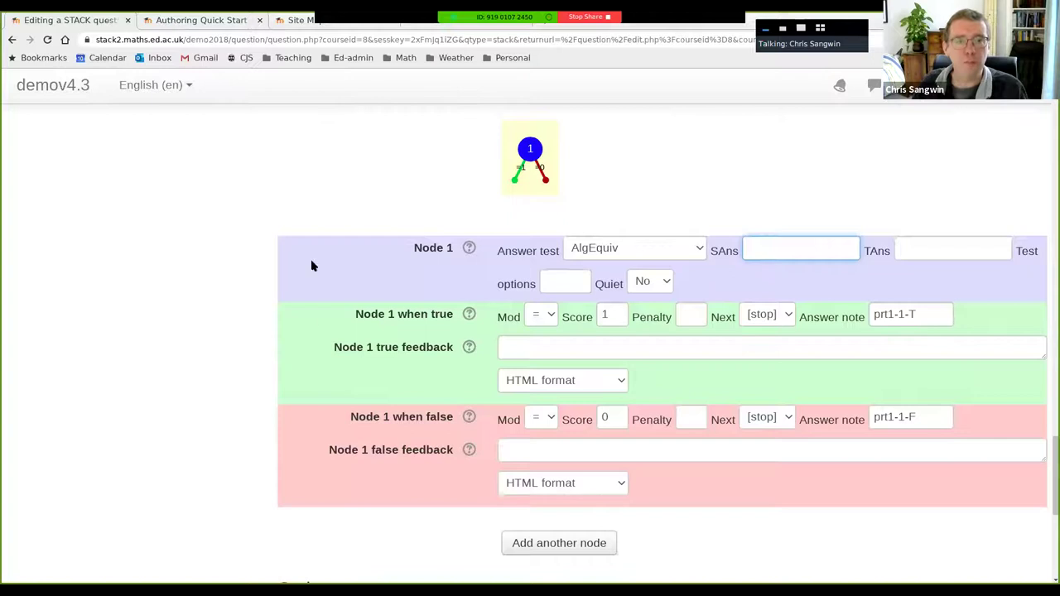
Step: Copy the correct answer 3*(x-1)^2 from the TAns instruction in the Authoring quick start guide
key("ctrl+Tab")
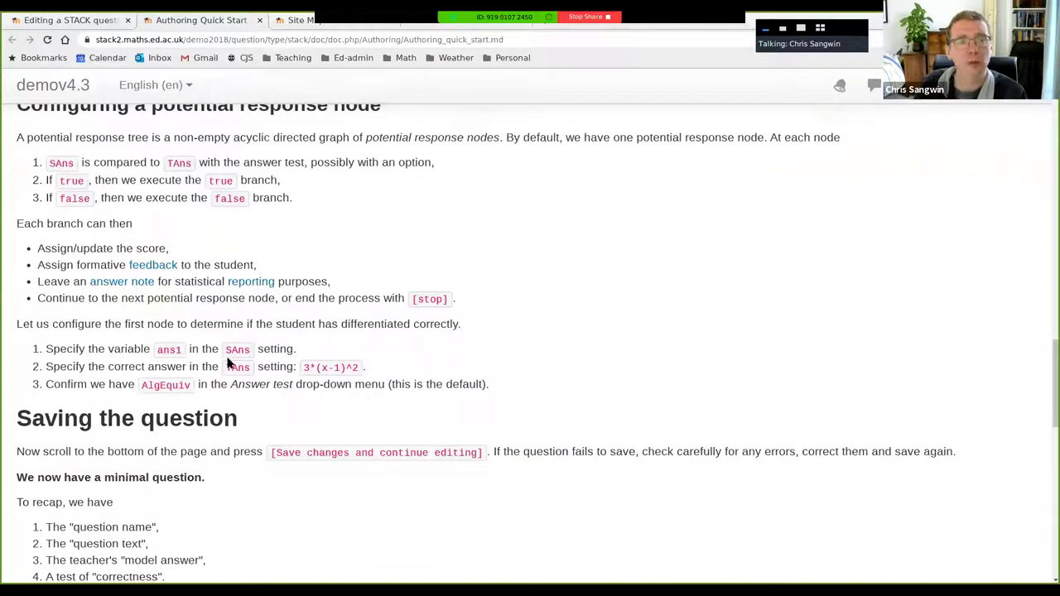
mouse_move(367, 373)
left_mouse_down()
mouse_move(108, 367)
mouse_move(358, 367)
left_mouse_up()
key("ctrl+c")
left_click(321, 367)
triple_click(314, 367)
left_click(307, 367)
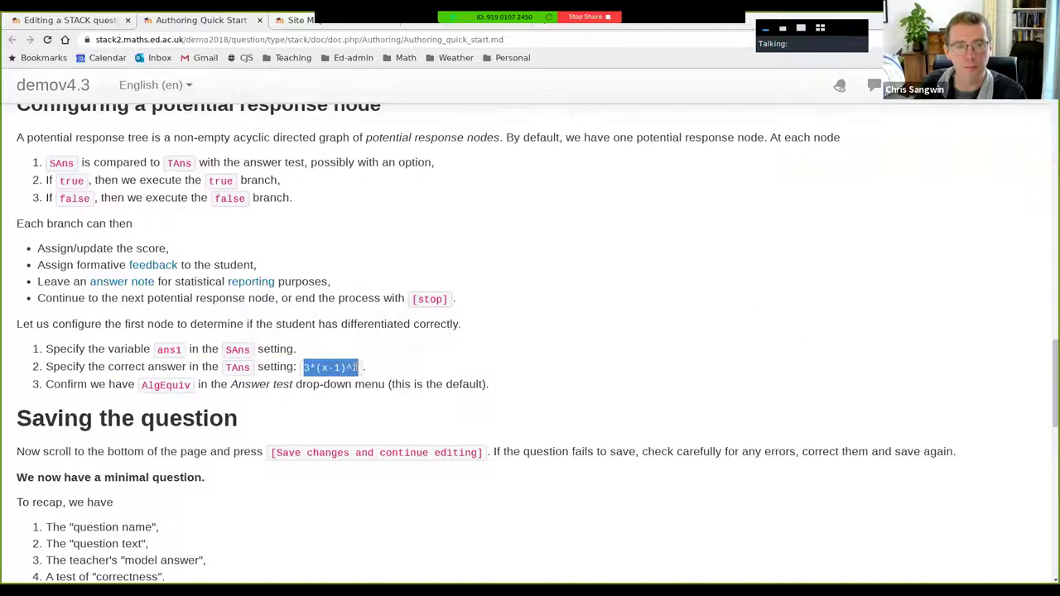
Step: Set Node 1's SAns to ans1 and paste the copied answer 3*(x-1)^2 as its TAns
left_click(81, 15)
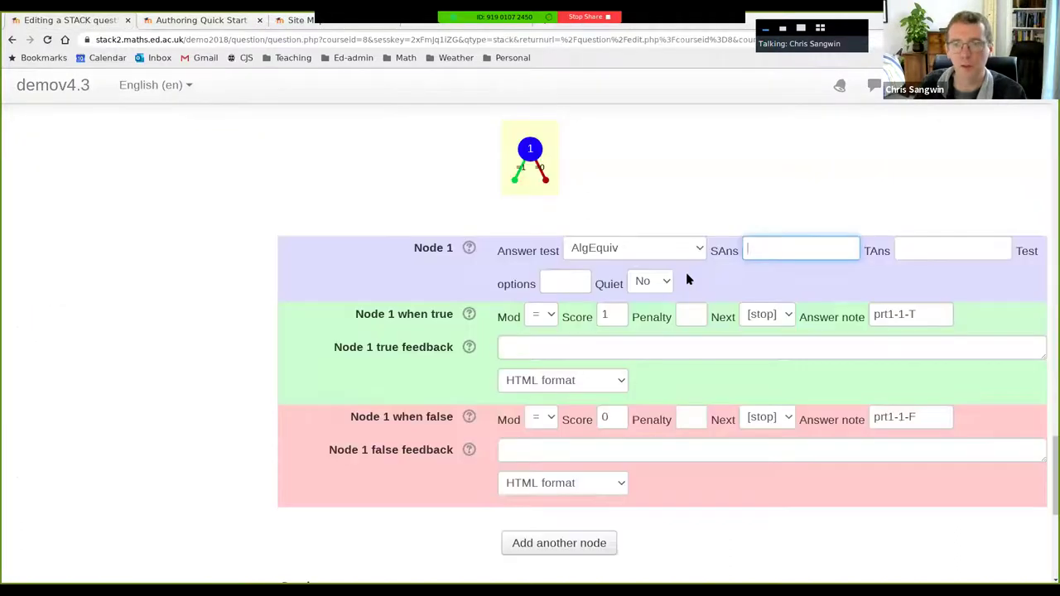
left_click(751, 255)
type("ans1")
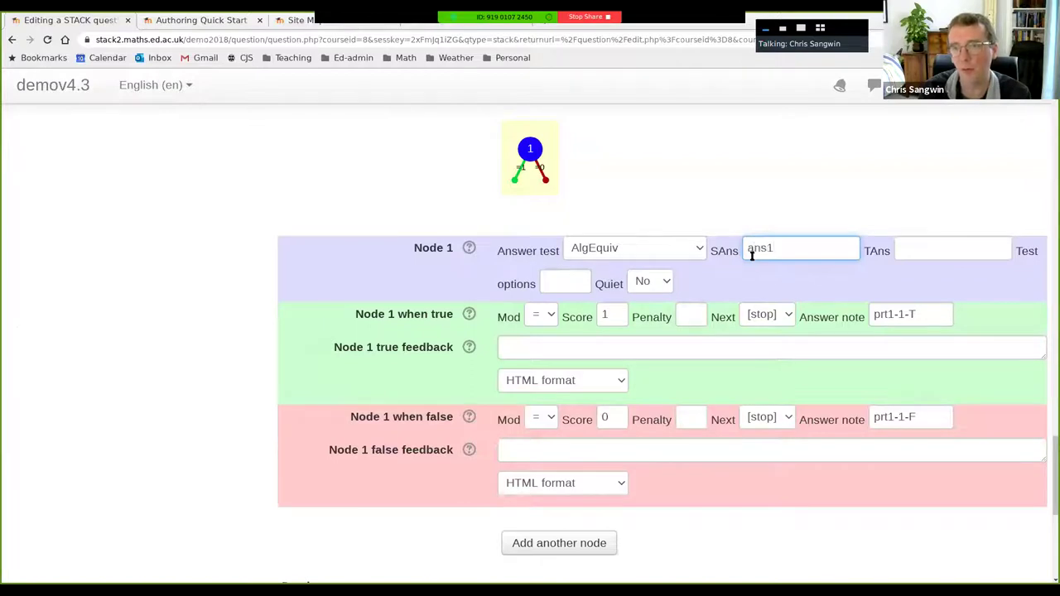
key("Tab")
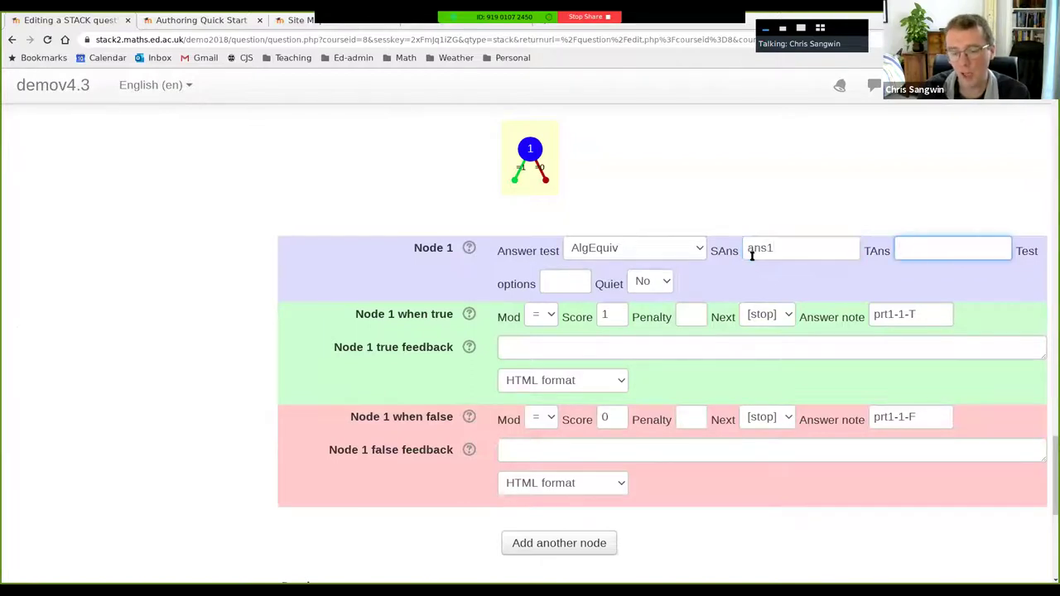
key("ctrl+v")
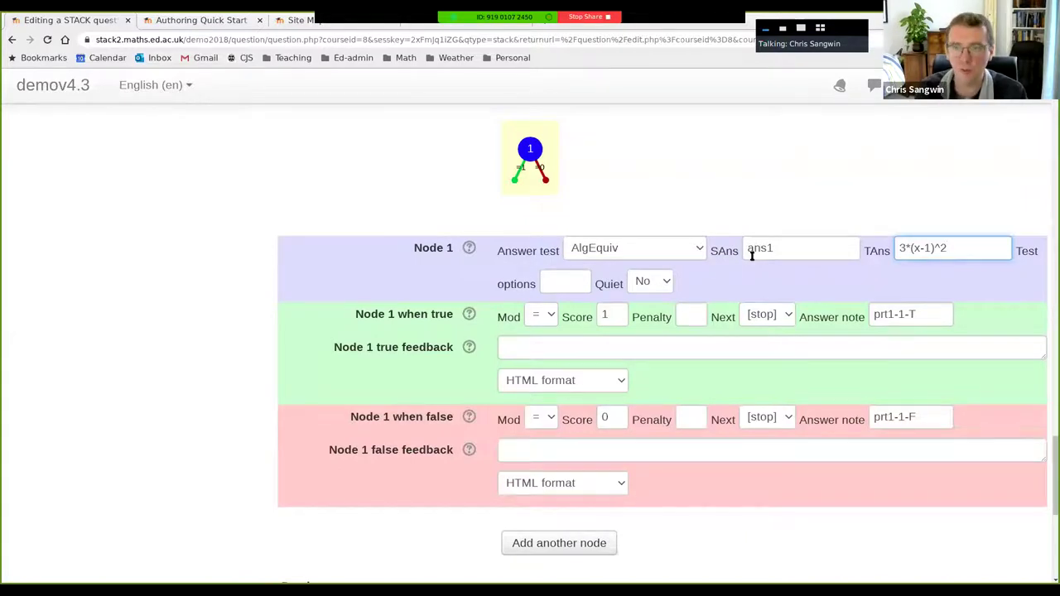
Step: Review the answer tests available for Node 1, keeping AlgEquiv, and look at the test options field
triple_click(922, 247)
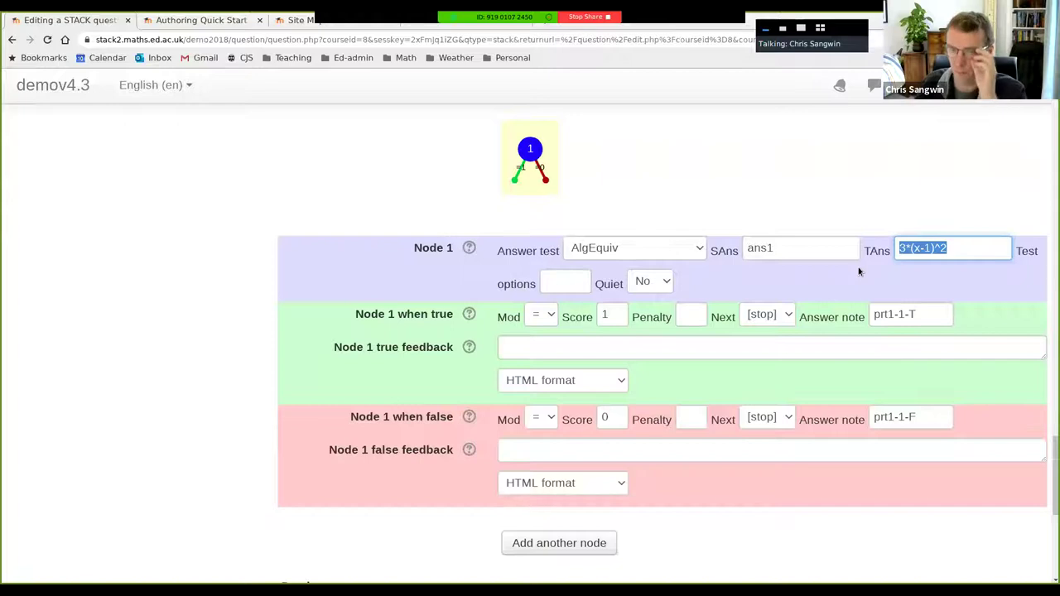
left_click(650, 252)
left_click_drag(703, 322, 701, 282)
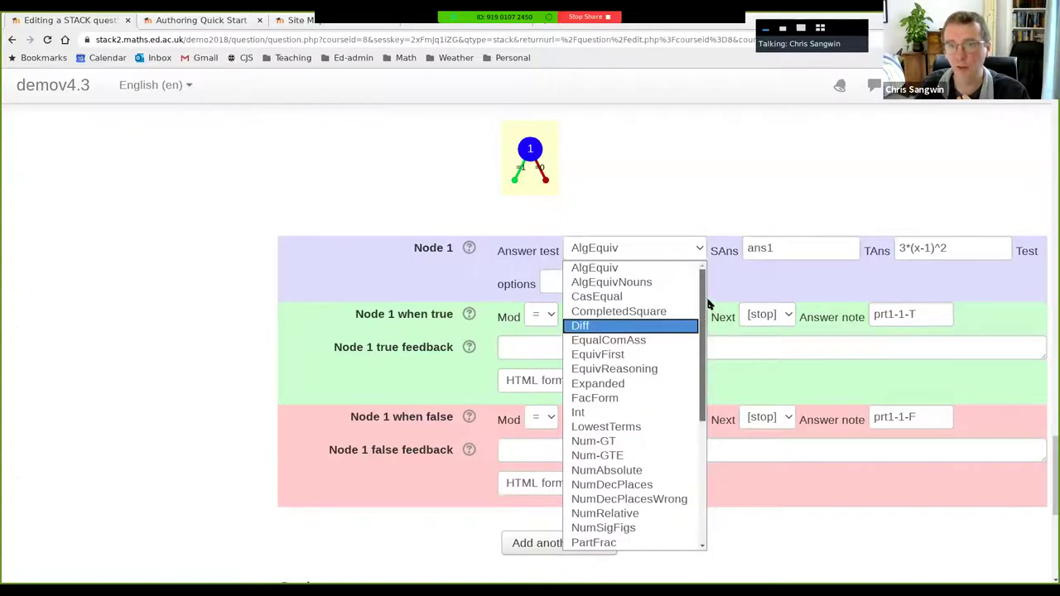
left_click(587, 273)
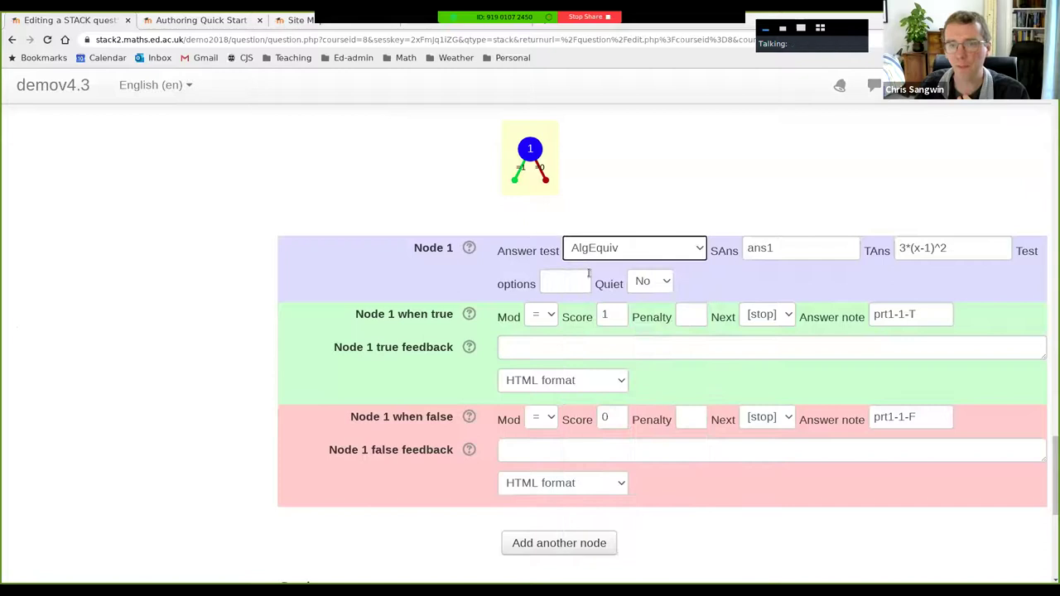
left_click(571, 281)
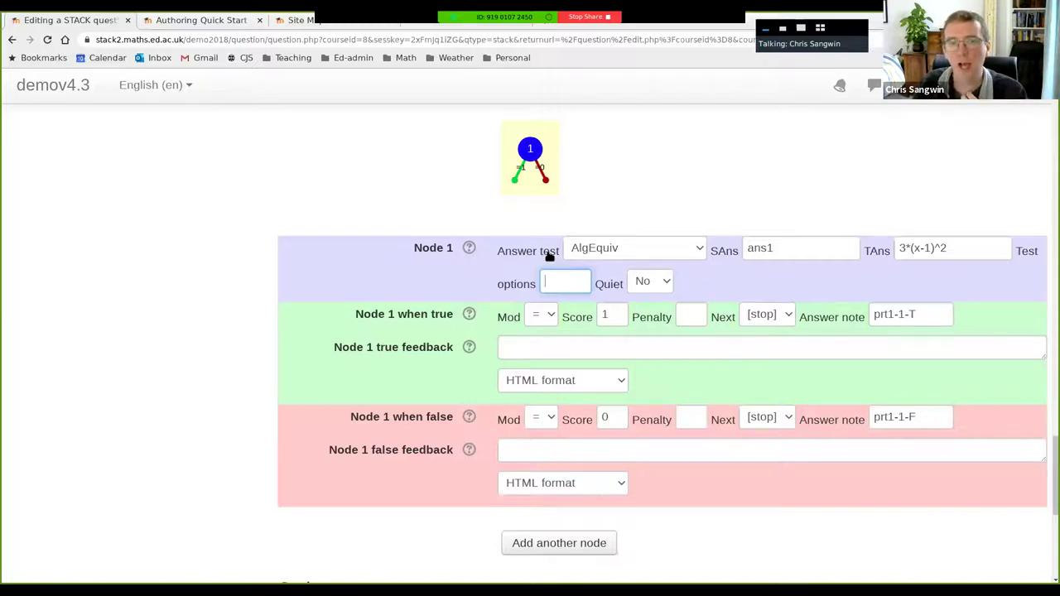
Step: Review the "Node 1 when true" branch, checking its score modification, score and next node settings
left_click(439, 320)
left_click_drag(440, 320, 456, 321)
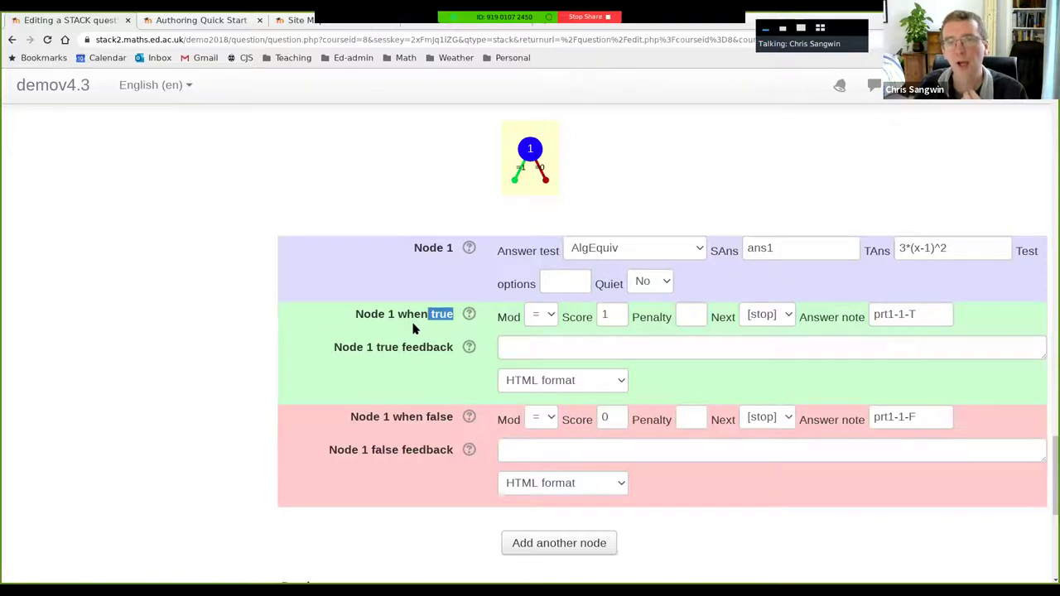
left_click(540, 316)
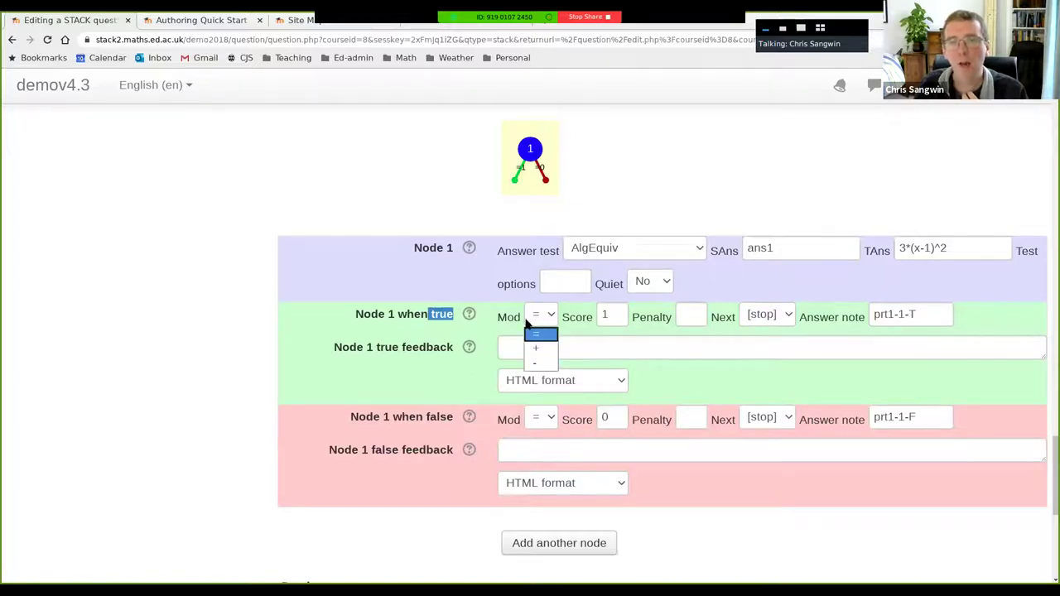
left_click(539, 333)
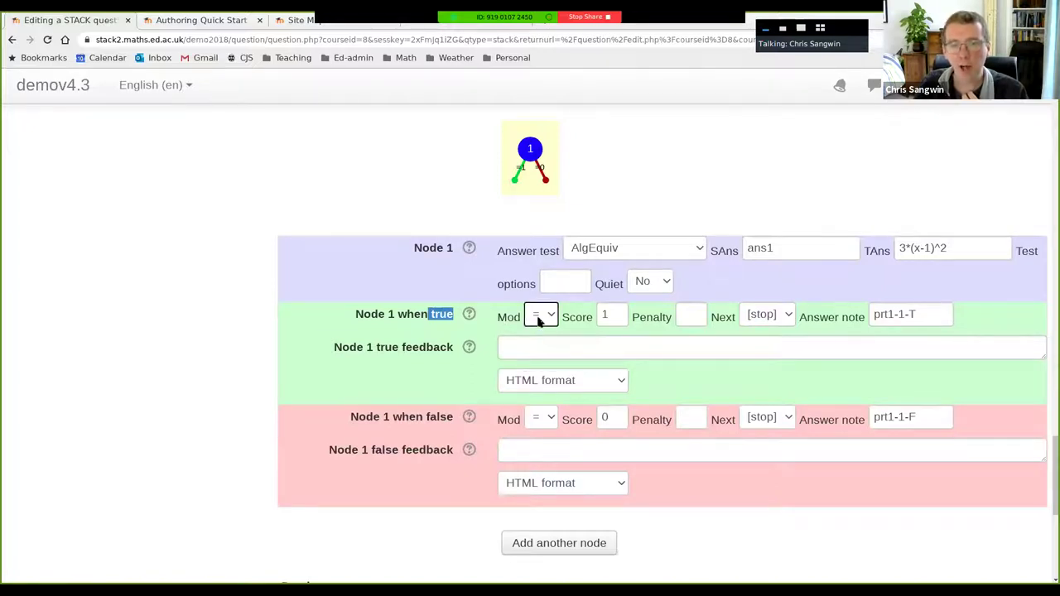
left_click(540, 316)
left_click(539, 316)
left_click(538, 316)
left_click(533, 309)
double_click(605, 315)
left_click(776, 316)
left_click(774, 314)
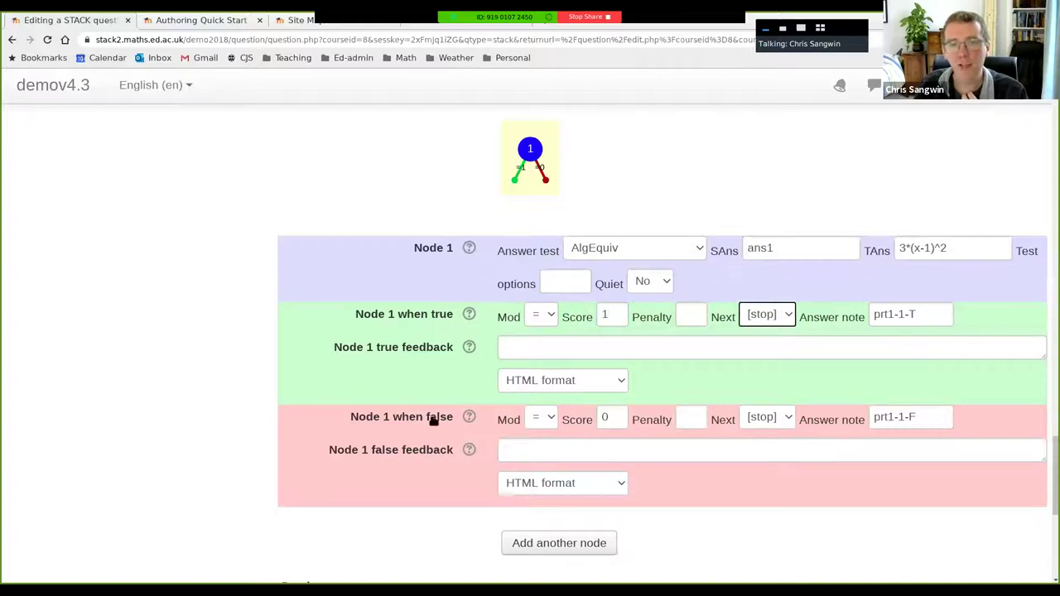
Step: Check the score modification and score settings in the "Node 1 when false" branch
left_click(552, 419)
left_click(553, 419)
double_click(605, 418)
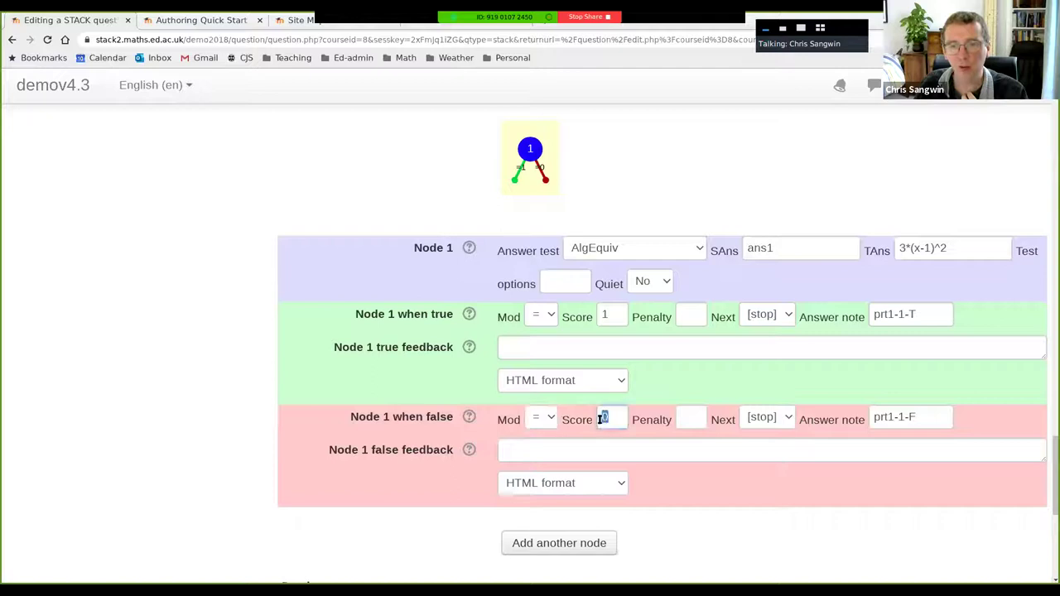
Step: Enter "Well done!" as the Node 1 true feedback and "Oh dear!" as the Node 1 false feedback
left_click(566, 350)
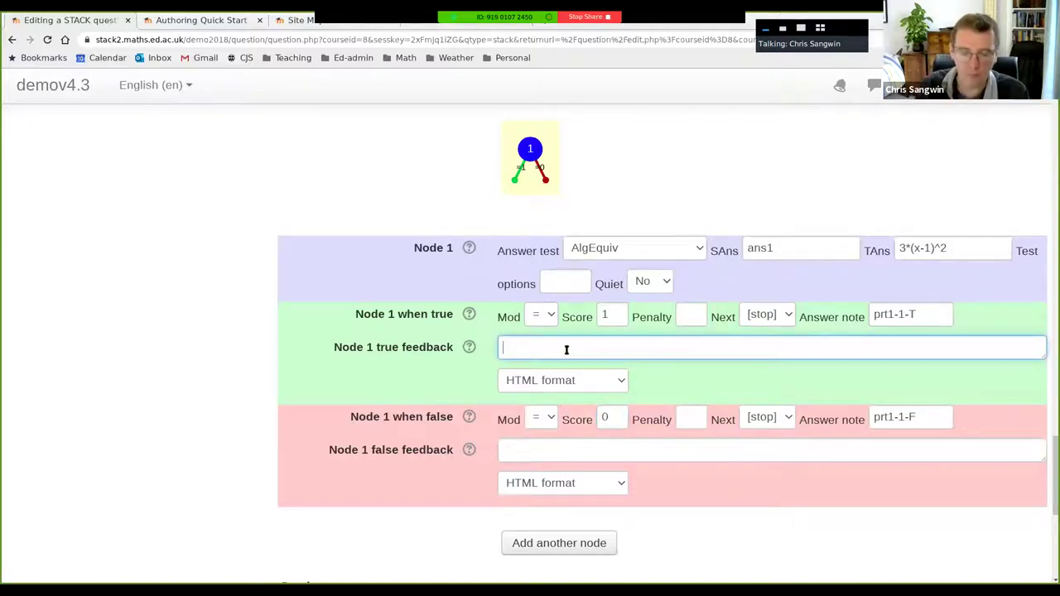
type("Well done")
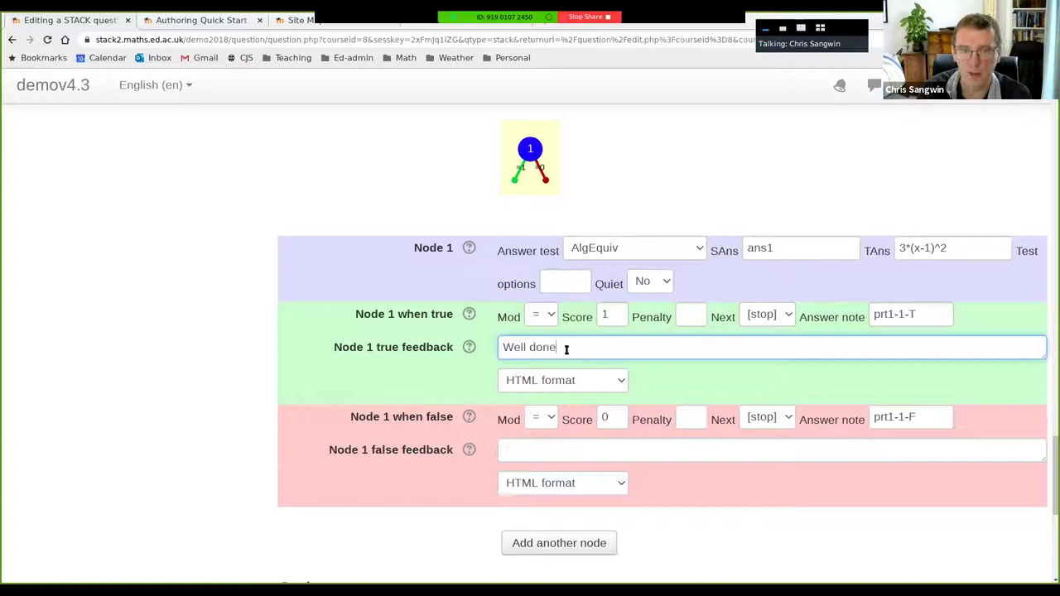
key("Tab")
key("Tab")
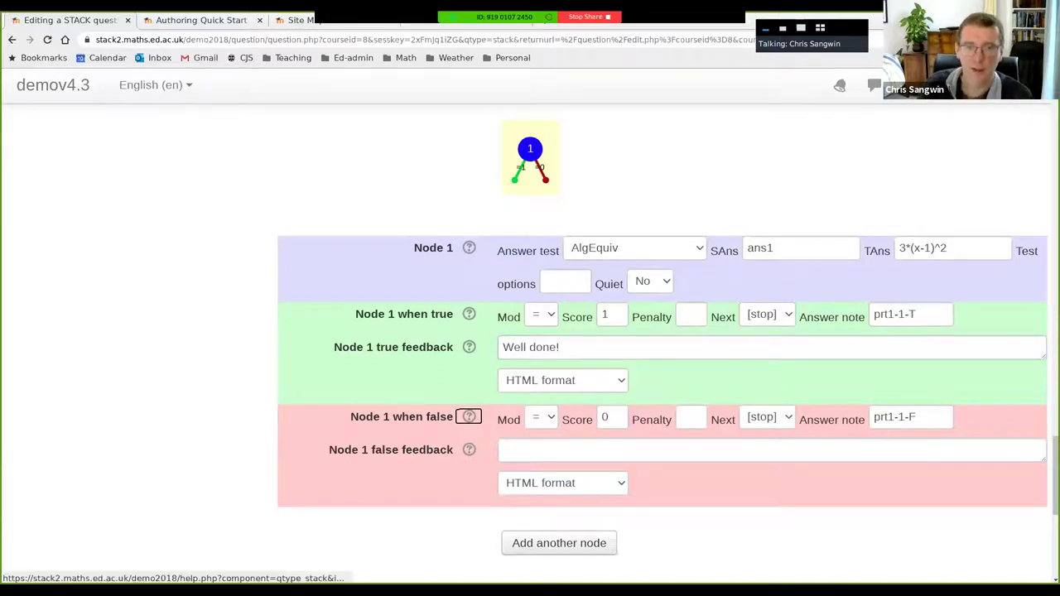
left_click(674, 442)
type("Oh dea")
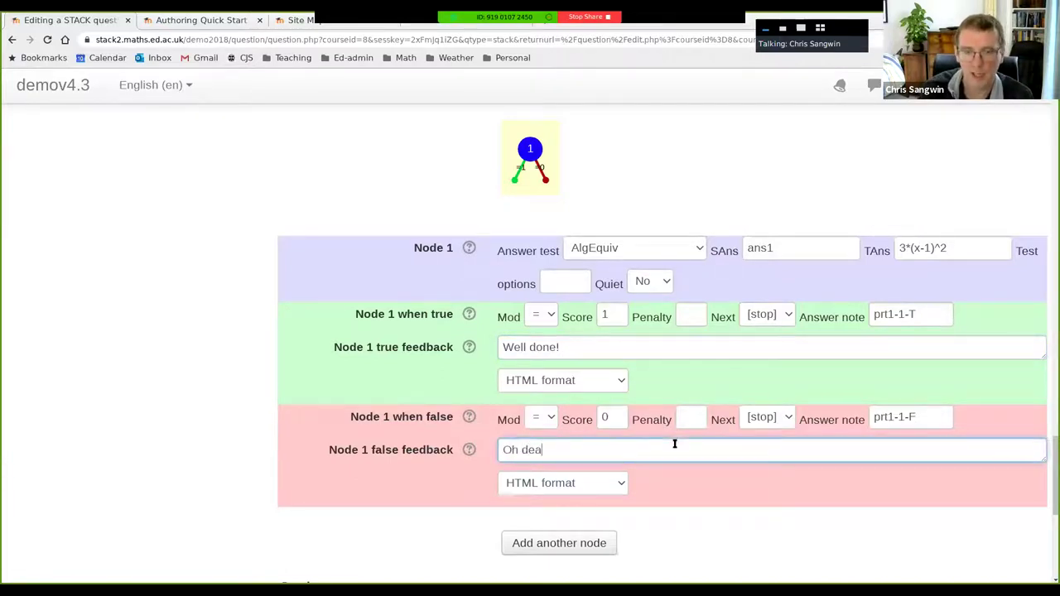
type("r!")
Step: Review the completed question form, checking the question name, question text and model answer for input ans1
left_click_drag(1052, 451, 1051, 464)
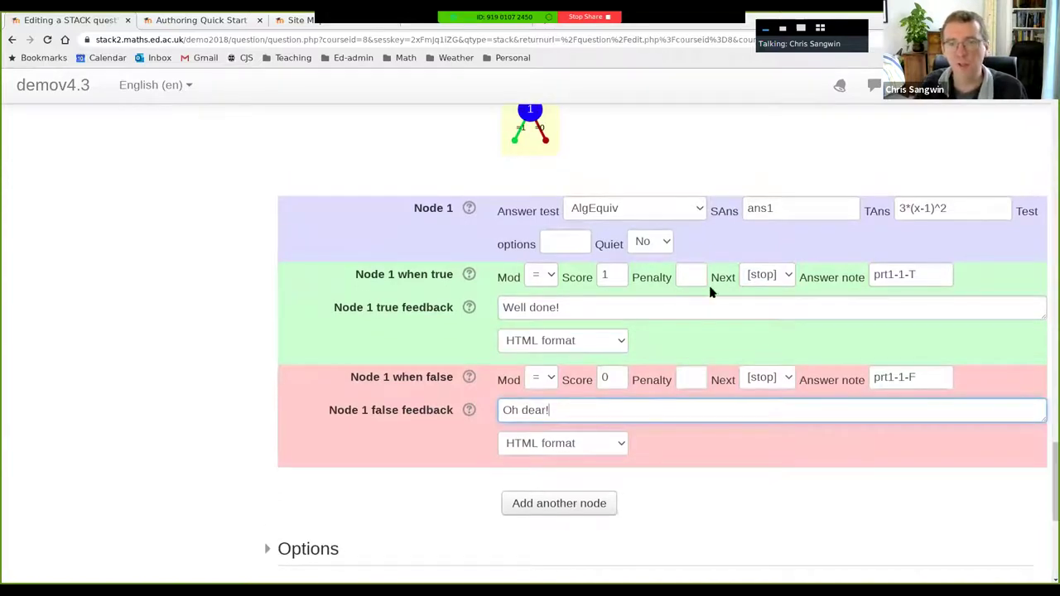
scroll(1052, 482, "down", 5)
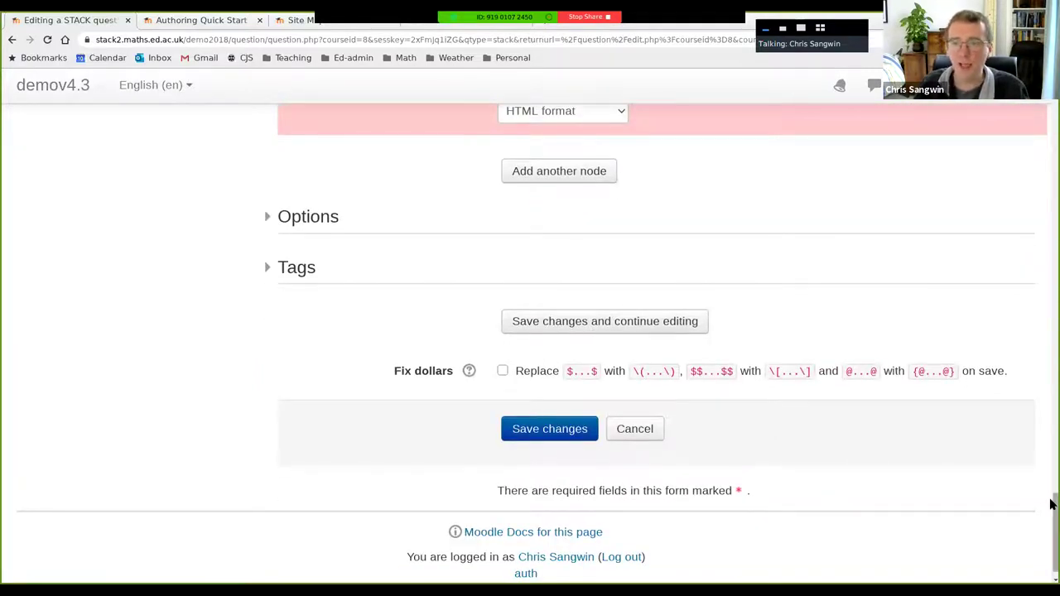
left_click_drag(1052, 505, 1052, 116)
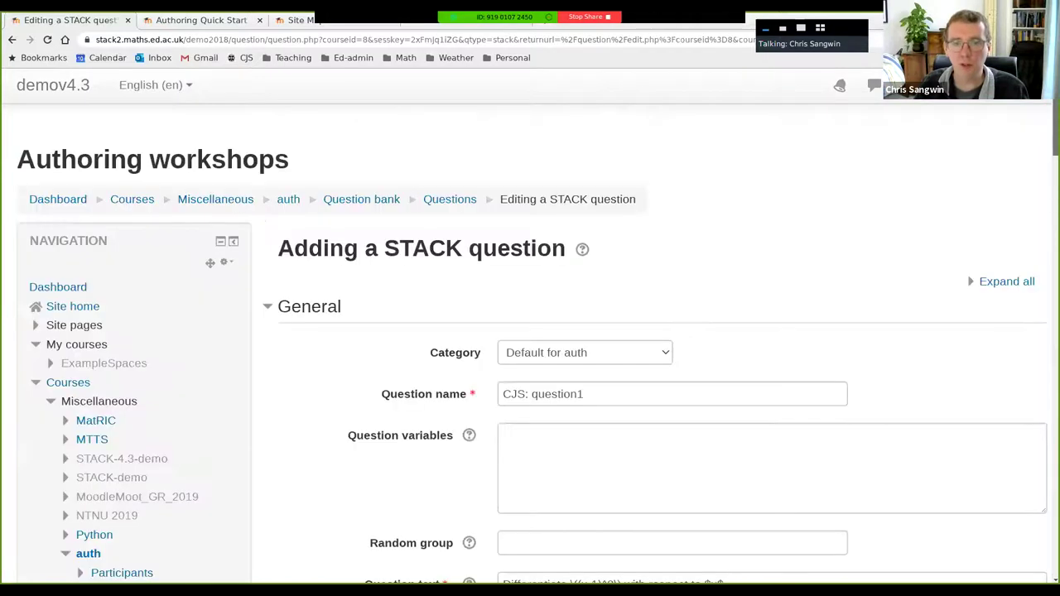
left_click_drag(610, 393, 455, 381)
left_click_drag(1049, 130, 729, 188)
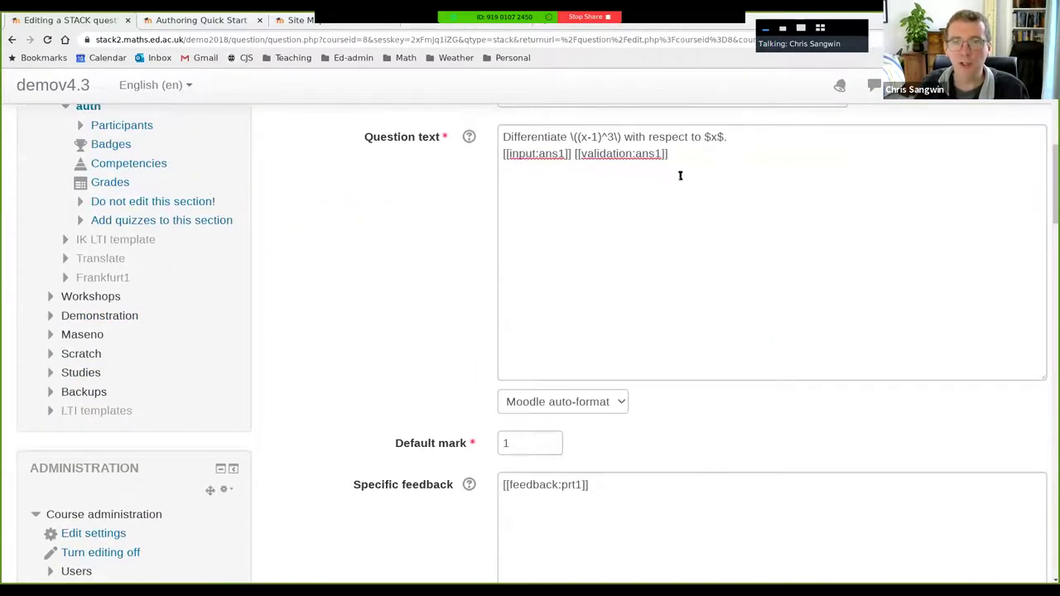
left_click_drag(660, 151, 487, 135)
left_click_drag(1050, 213, 1051, 389)
scroll(637, 180, "up", 2)
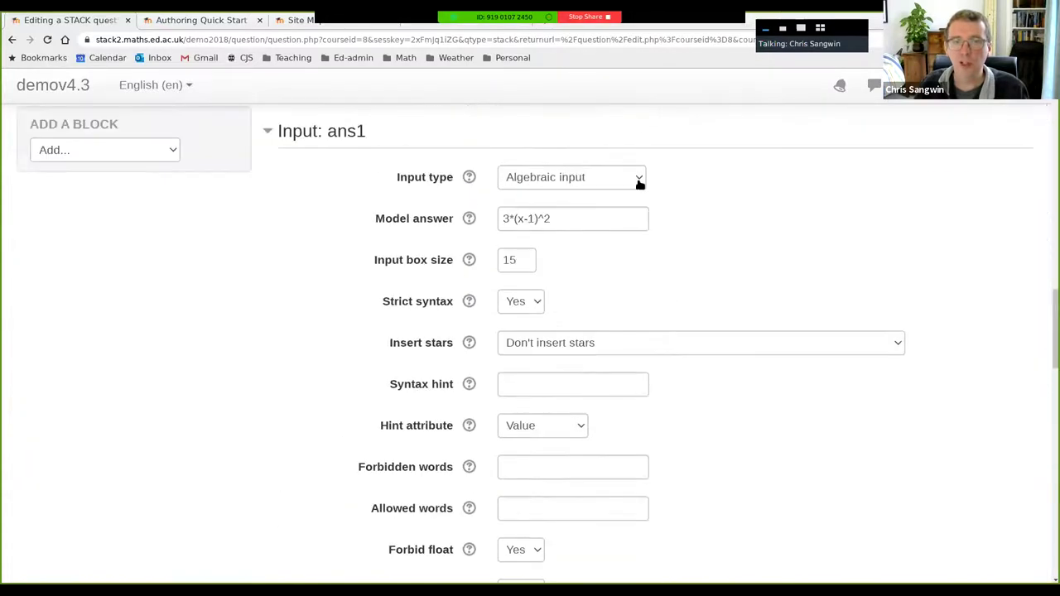
Step: Check that the ans1 model answer and Node 1's TAns both hold 3*(x-1)^2, and save the question while continuing editing
triple_click(578, 213)
left_click_drag(1052, 325, 1053, 444)
triple_click(902, 290)
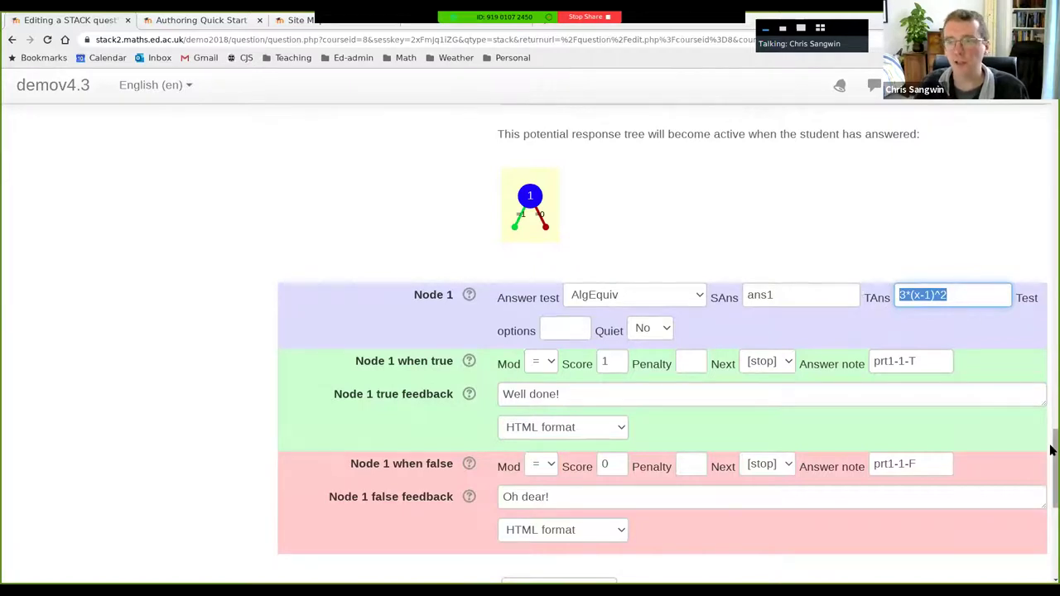
scroll(957, 466, "down", 5)
left_click(613, 335)
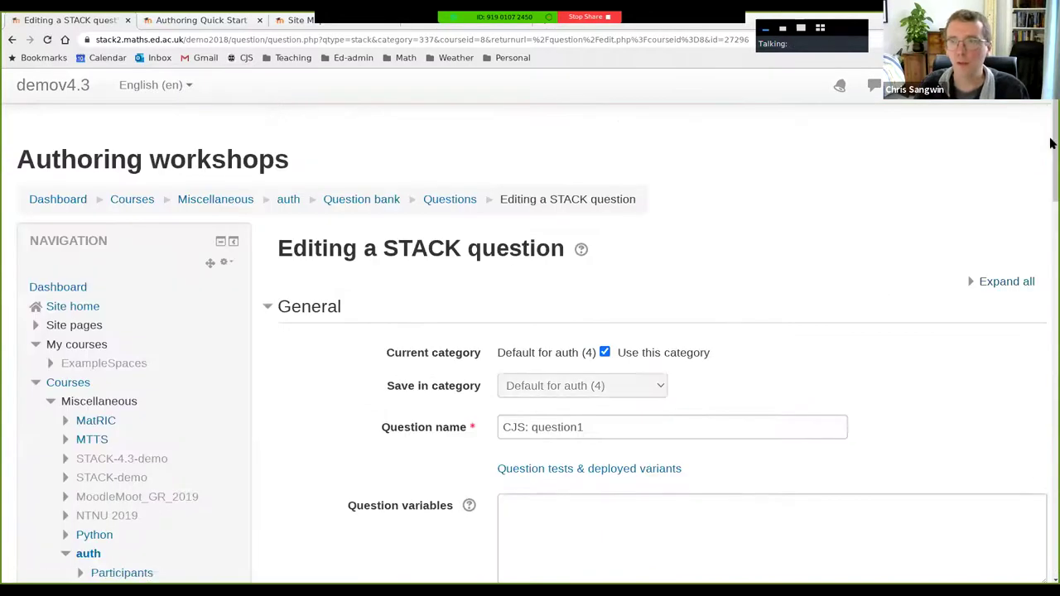
Step: Enable the Fix dollars replacement for the $x$ in the question text, and save the question while continuing editing
left_click(1051, 253)
mouse_move(1050, 253)
left_mouse_down()
mouse_move(1051, 359)
mouse_move(1051, 235)
left_mouse_up()
left_click_drag(704, 270, 725, 270)
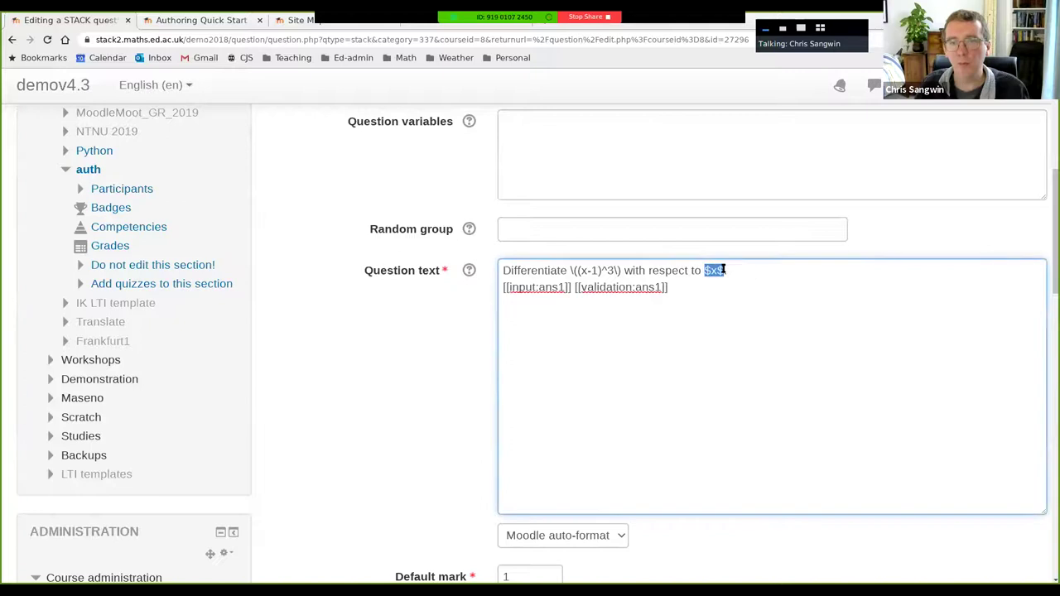
left_click(1051, 339)
scroll(1026, 514, "down", 5)
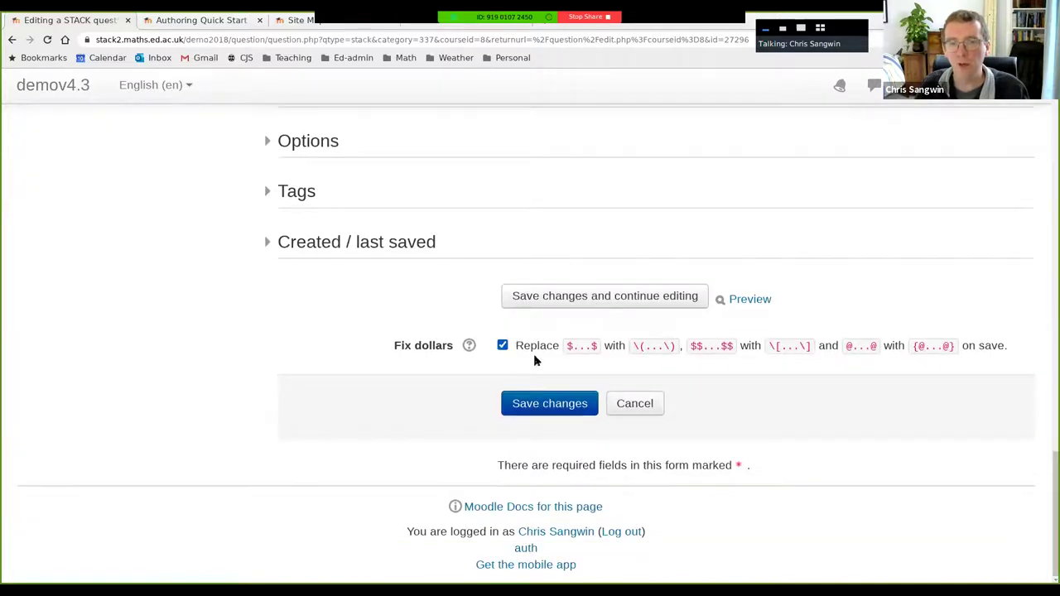
left_click(592, 298)
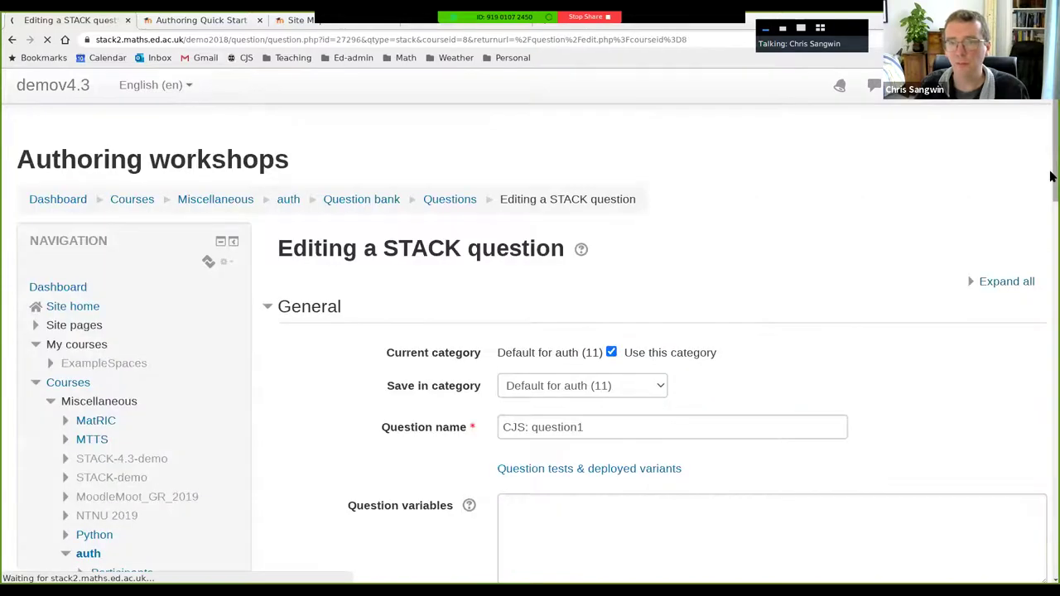
Step: Check the maths delimiters around x in the saved question text
scroll(1019, 232, "down", 5)
left_click(704, 238)
key("shift+End")
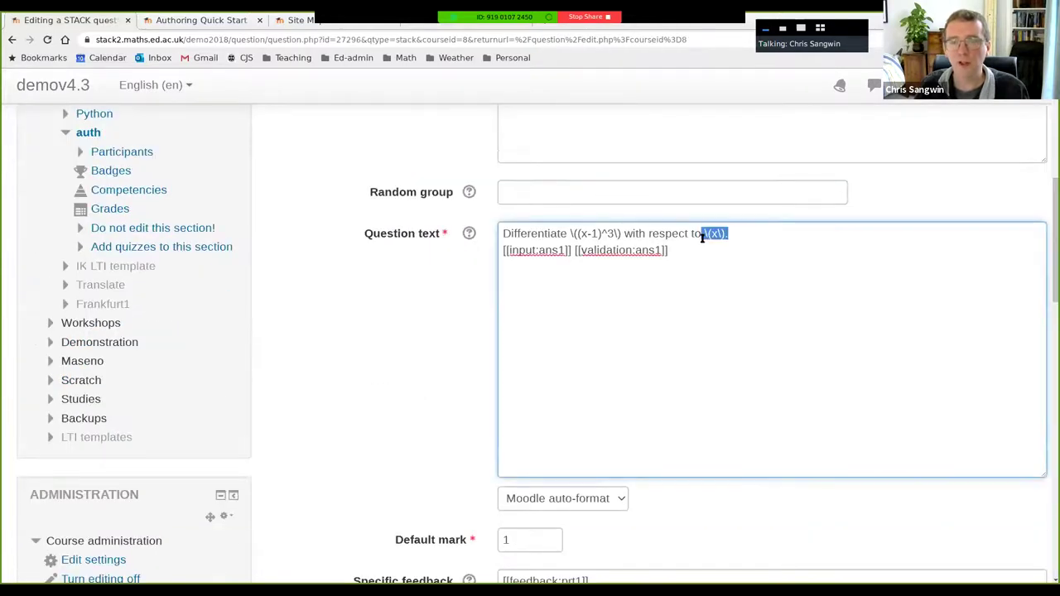
left_click(605, 17)
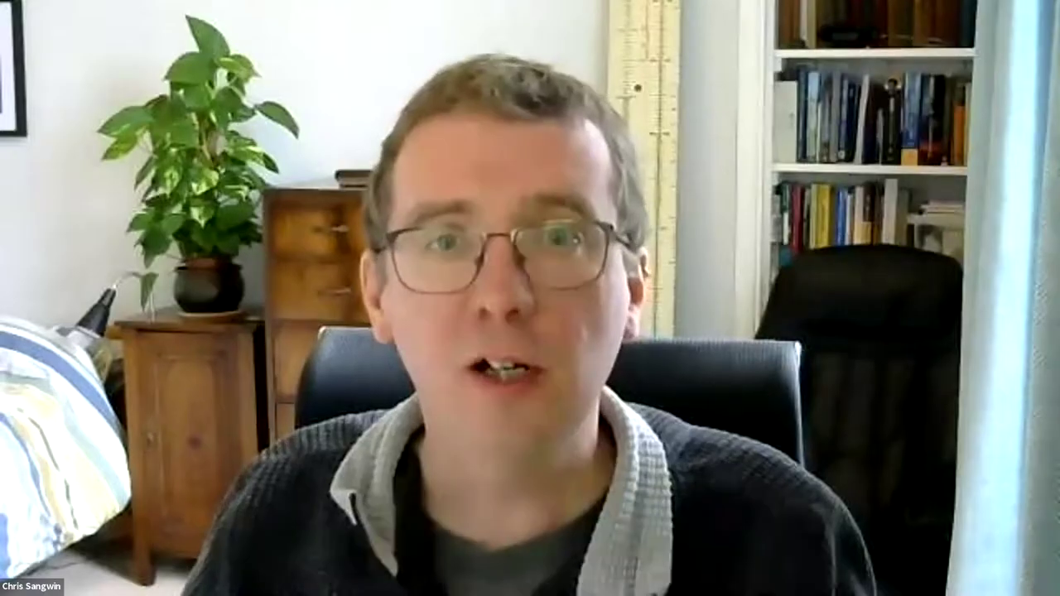
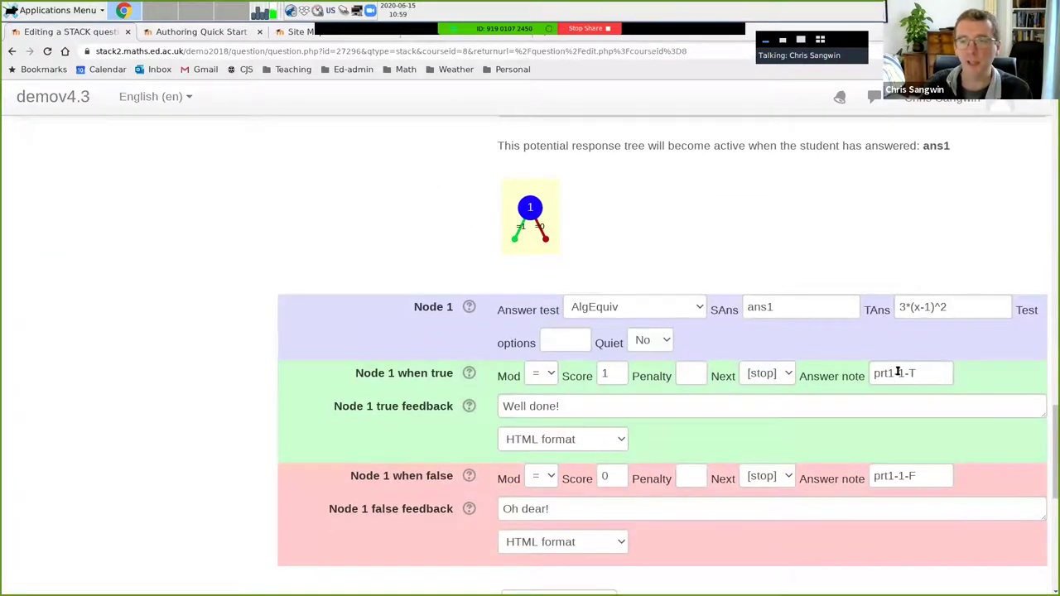
Step: Compare the start of the Node 1 true answer note with the name of the potential response tree
triple_click(898, 373)
left_click(875, 373)
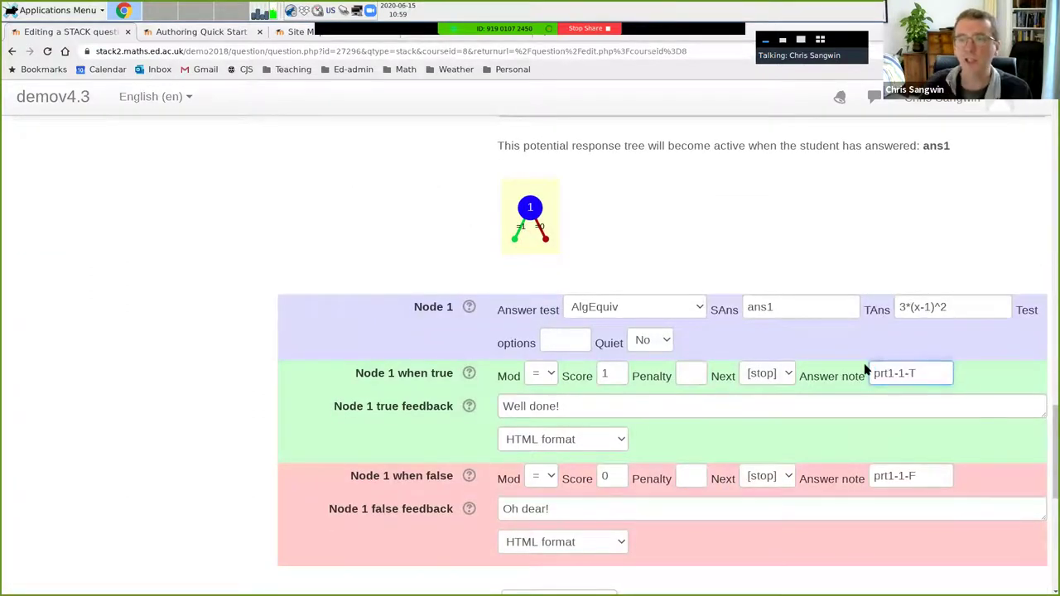
left_click_drag(873, 373, 888, 373)
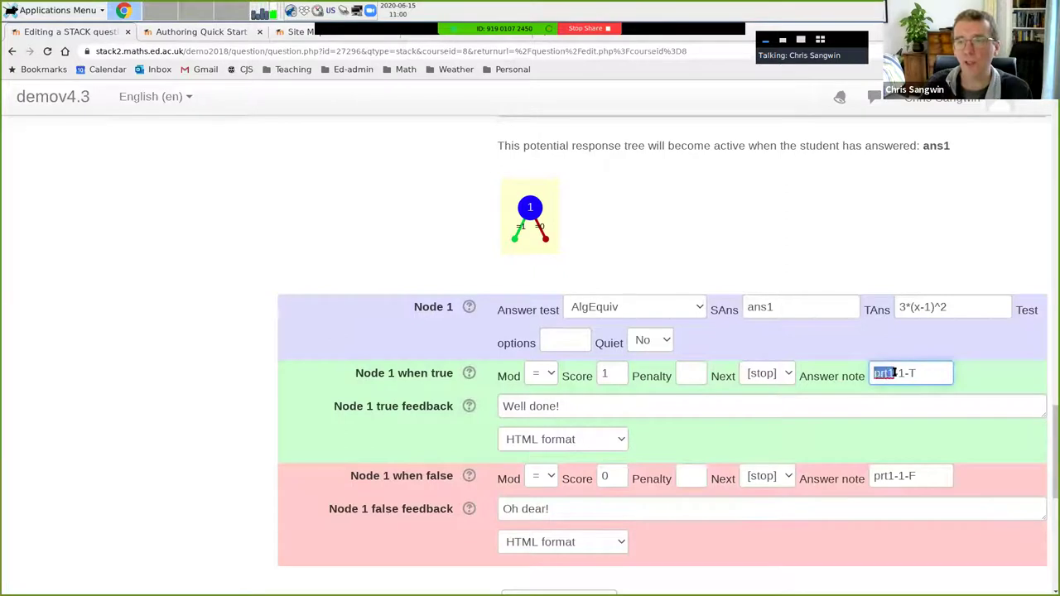
scroll(463, 253, "up", 4)
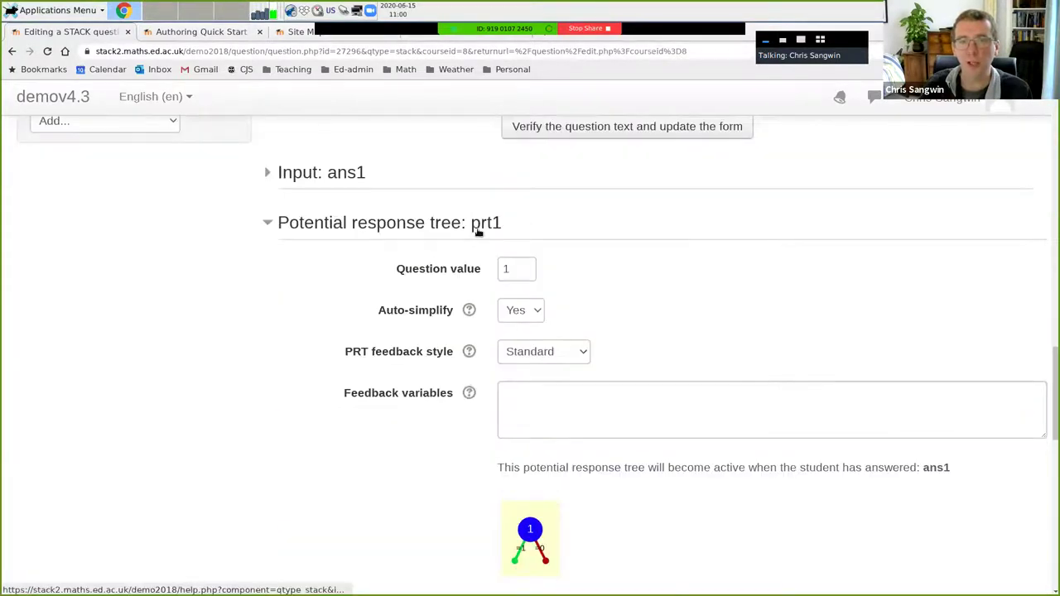
scroll(731, 411, "down", 4)
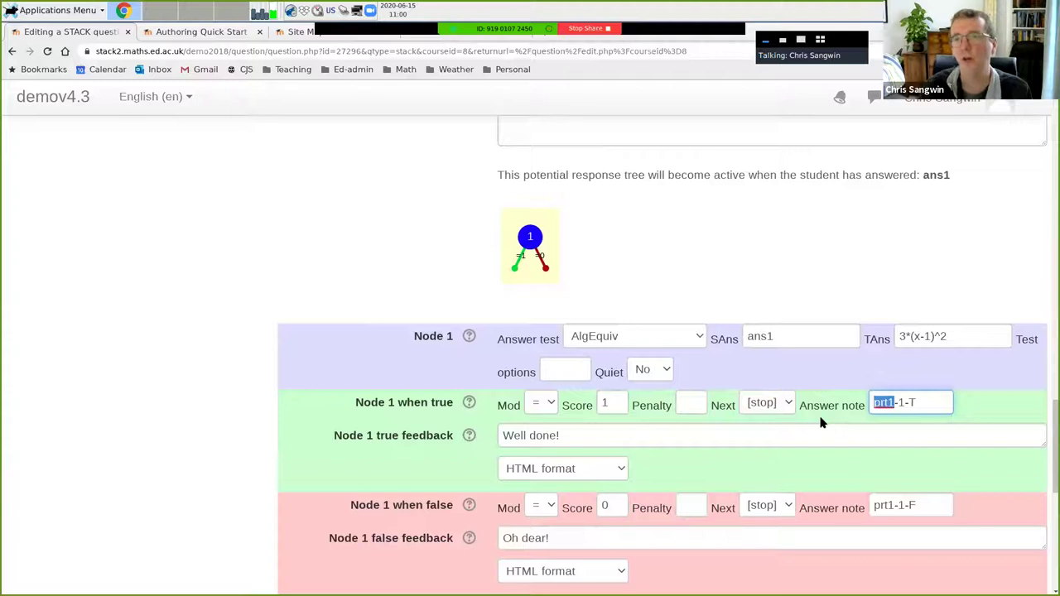
Step: Examine the ending of the Node 1 true answer note and the note as a whole
key("Right")
key("Right")
key("shift+Right")
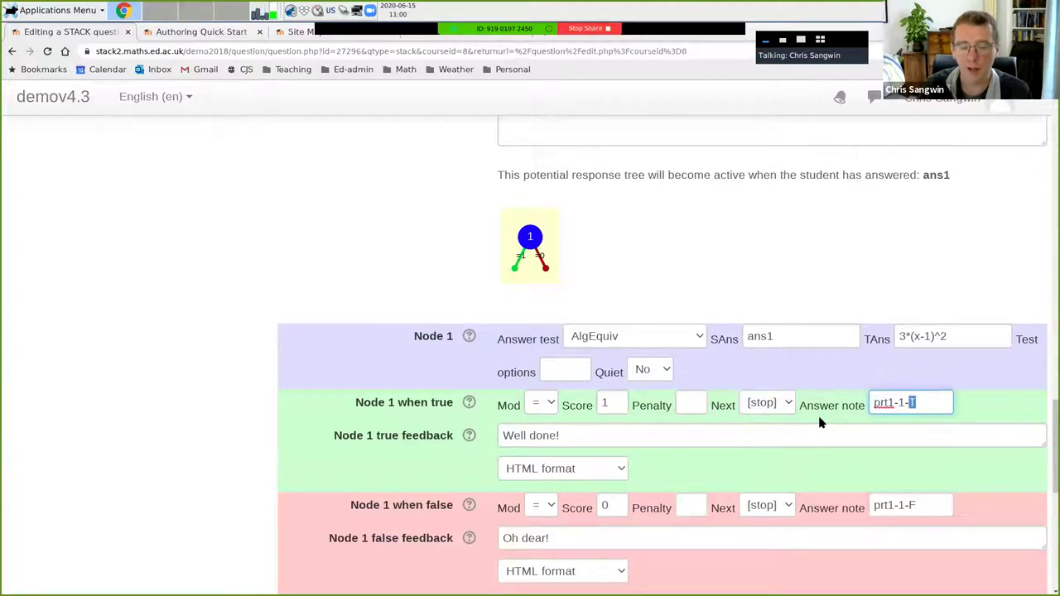
key("ctrl+a")
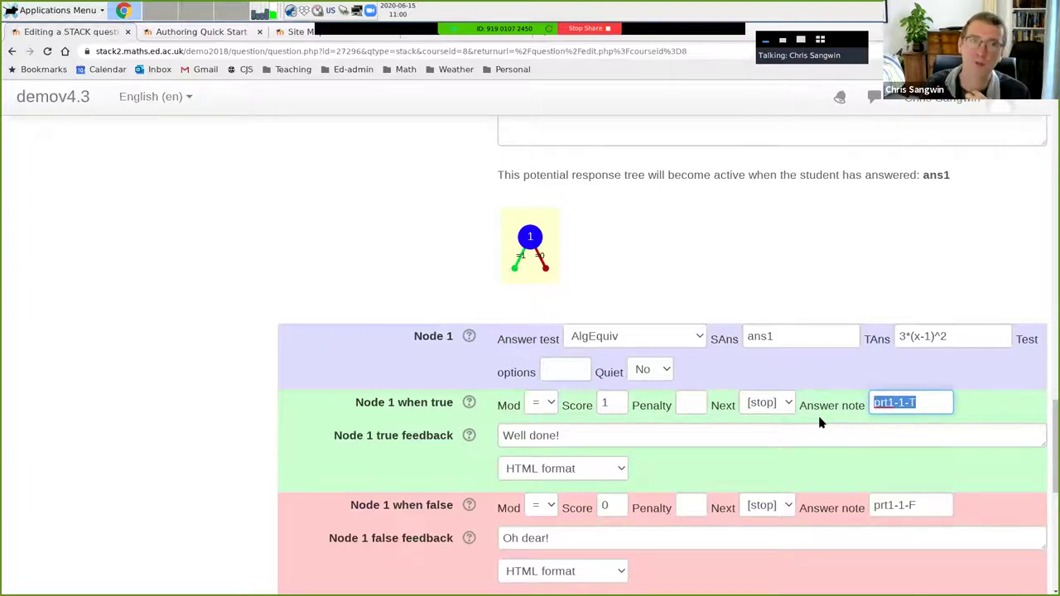
left_click(820, 423)
left_click(911, 403)
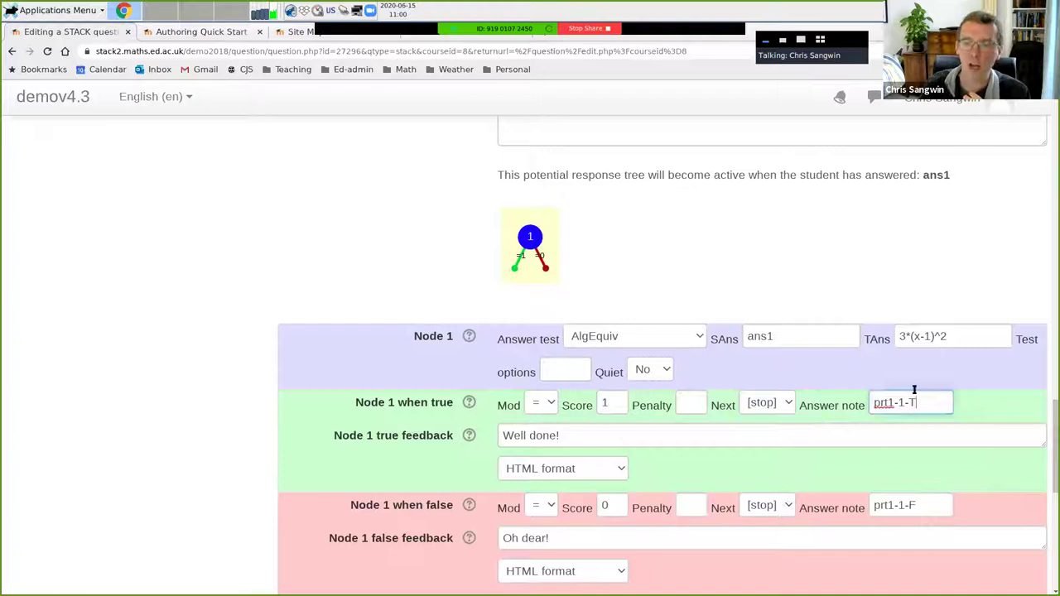
left_click_drag(929, 396, 876, 402)
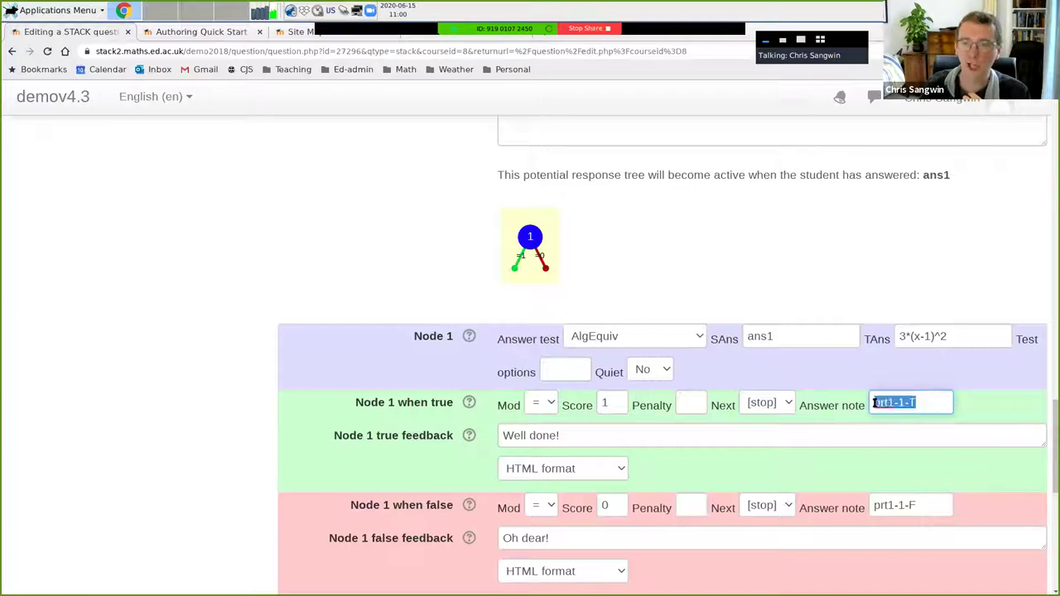
Step: Switch to the Authoring quick start guide and review its "Saving the question" and "Previewing the question" sections
left_click(201, 33)
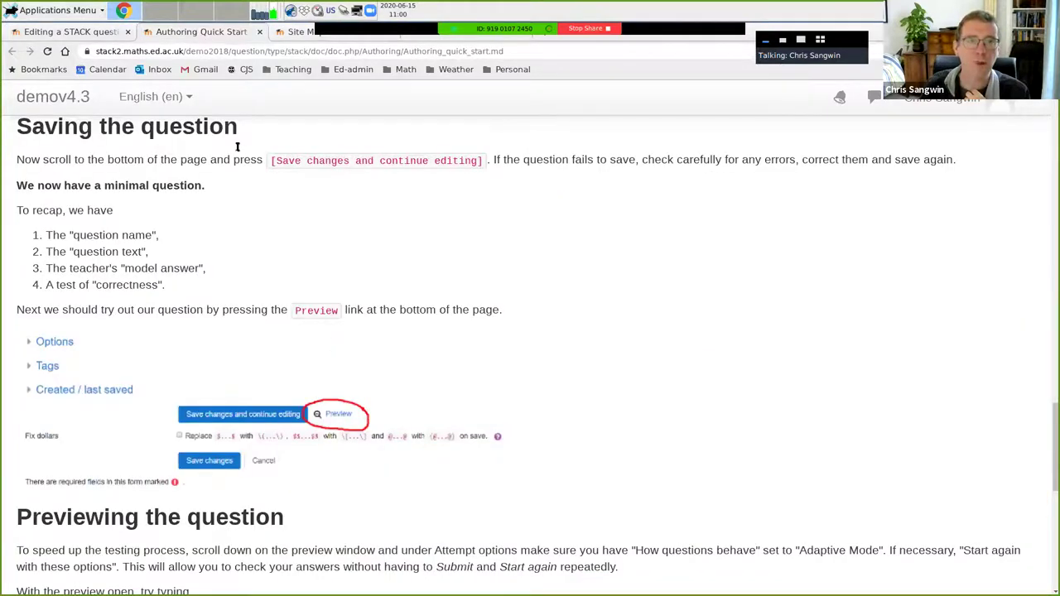
scroll(146, 245, "up", 2)
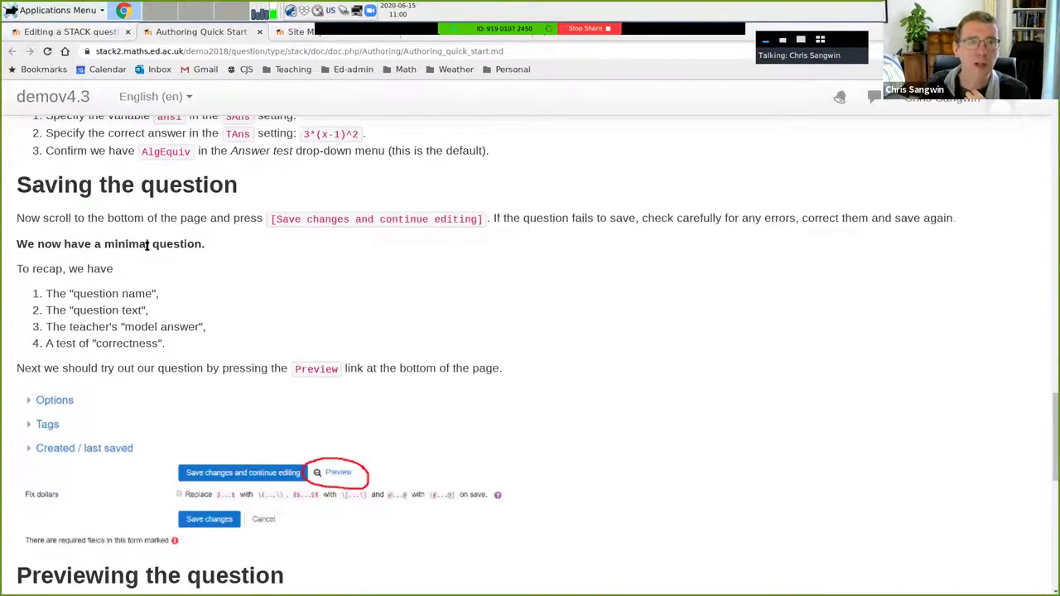
scroll(147, 245, "up", 3)
scroll(143, 249, "down", 2)
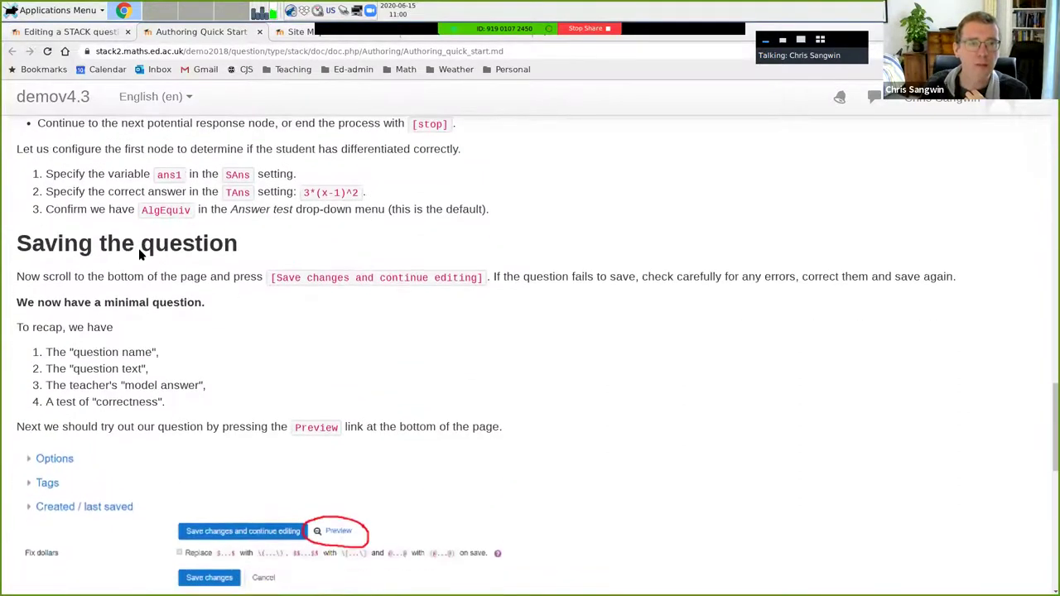
scroll(125, 393, "down", 15)
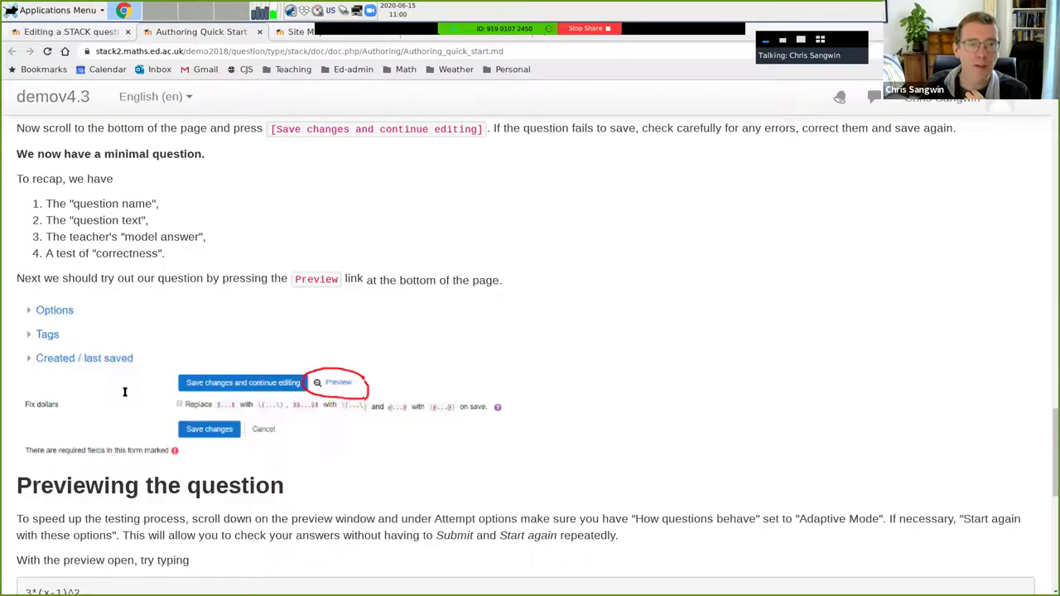
scroll(125, 393, "up", 6)
Step: Read what each branch can do under "Configuring a potential response node", including the answer note and the next node
scroll(125, 392, "up", 15)
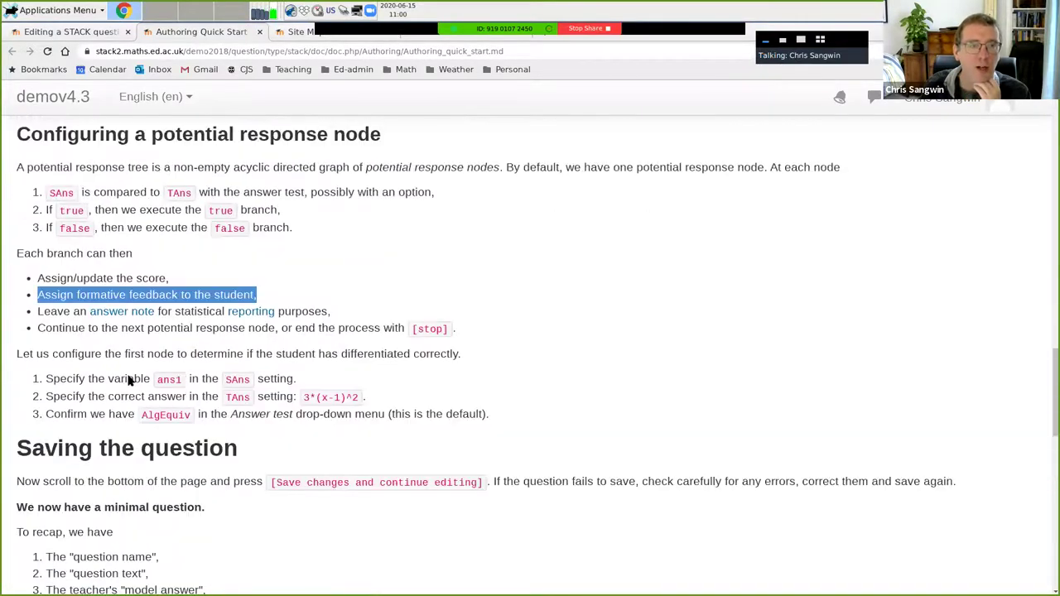
left_click(41, 311)
left_click_drag(78, 310, 395, 329)
left_click(42, 313)
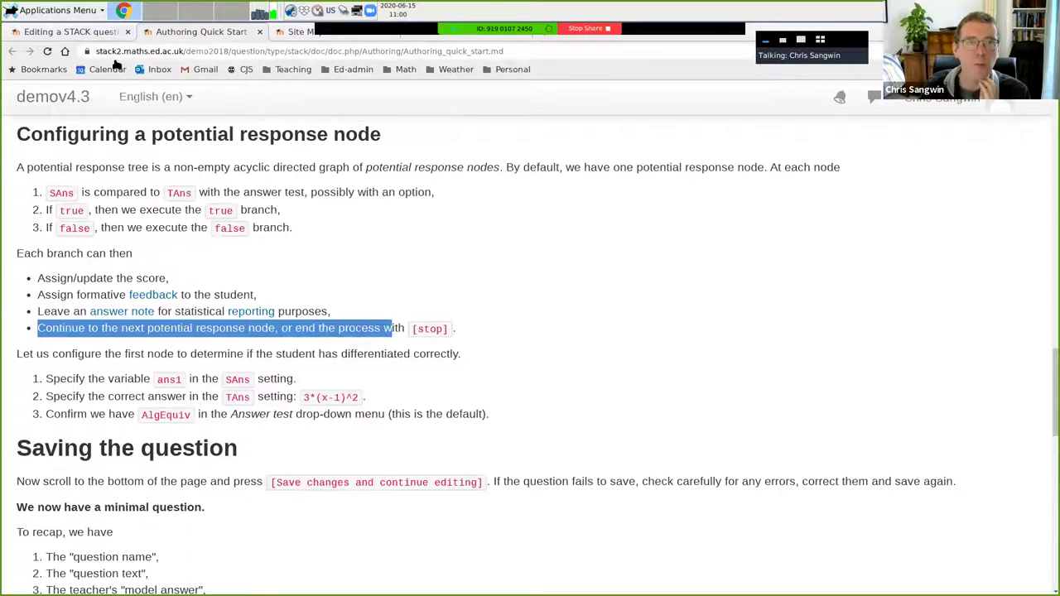
left_click(330, 333)
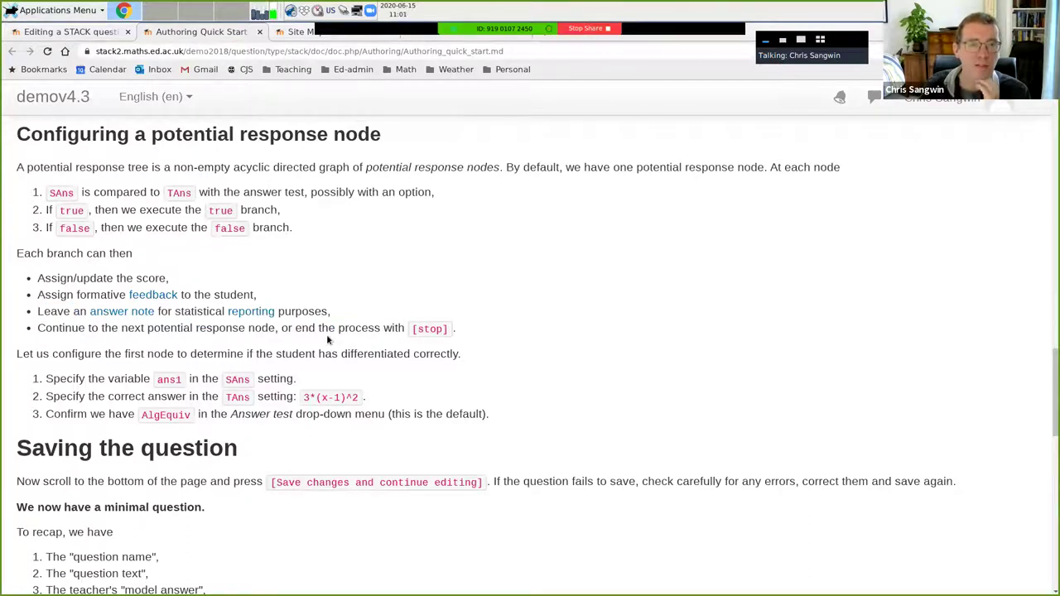
Step: Read the guide's minimal question recap and preview instruction, and locate the matching Preview link on the question form
scroll(327, 338, "down", 3)
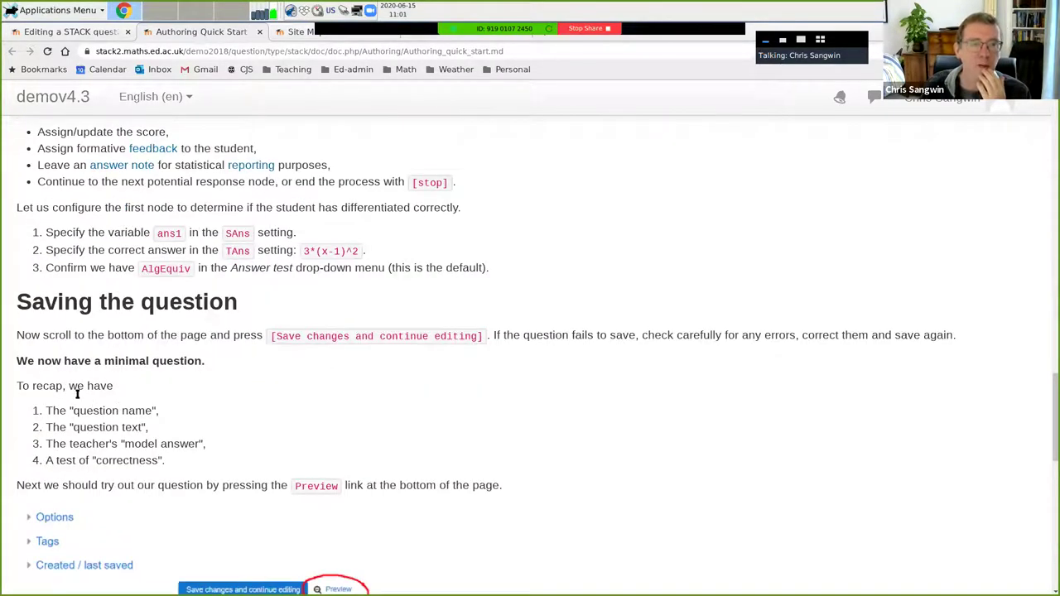
scroll(77, 395, "down", 2)
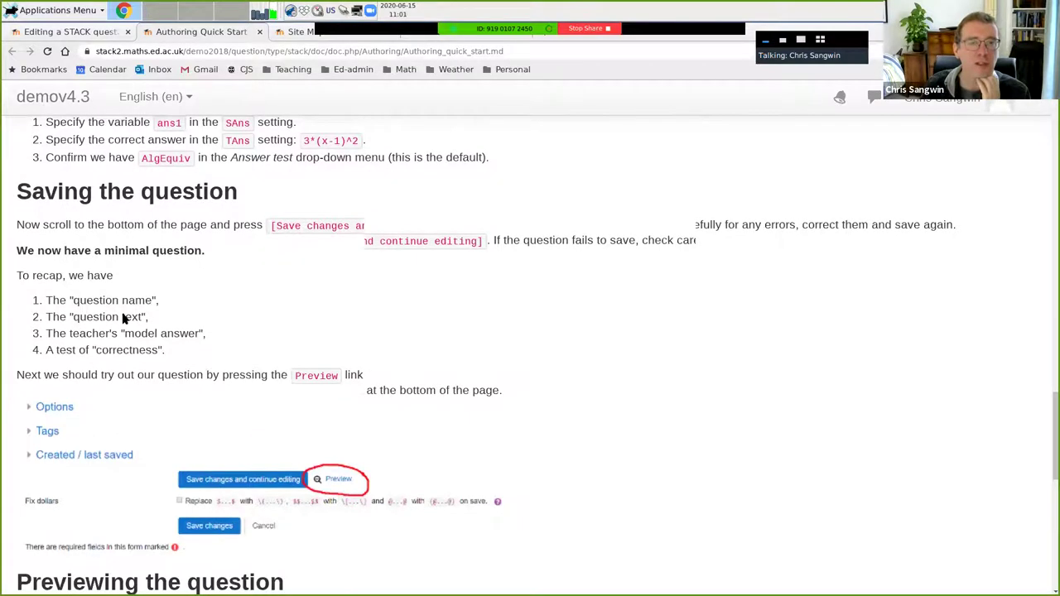
left_click(71, 33)
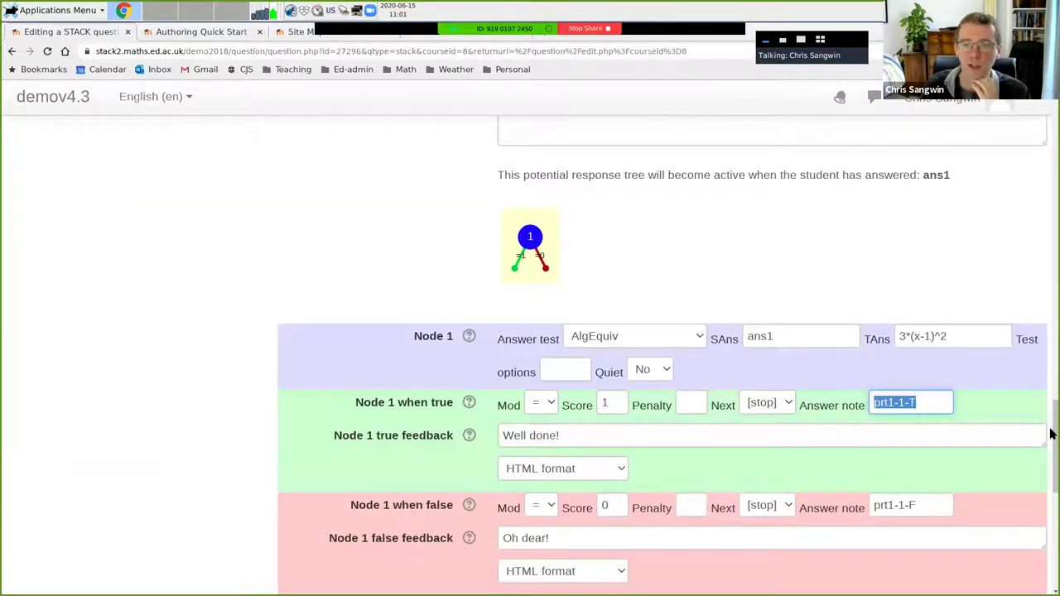
scroll(1050, 435, "down", 7)
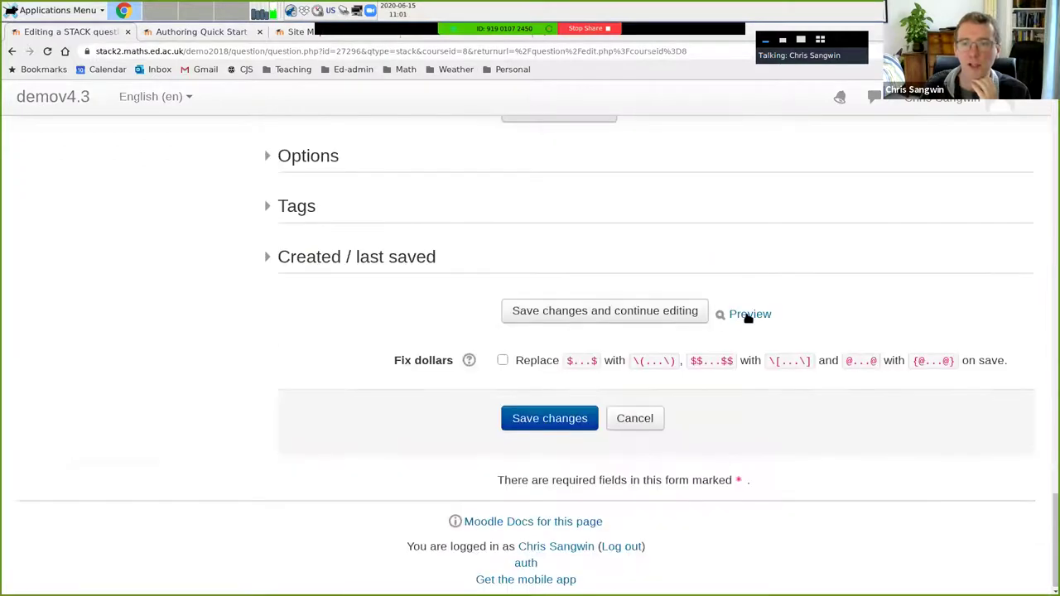
left_click(217, 35)
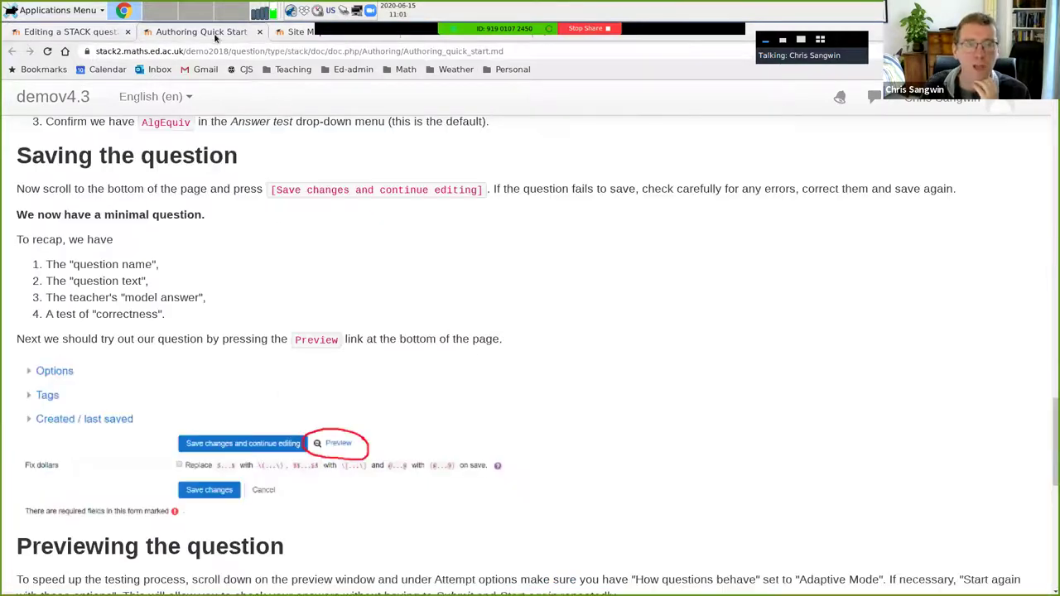
Step: Remove the multiplication sign from the ans1 model answer so it reads 3(x-1)^2, and try to save the question
left_click(96, 38)
left_click_drag(1050, 535, 1053, 383)
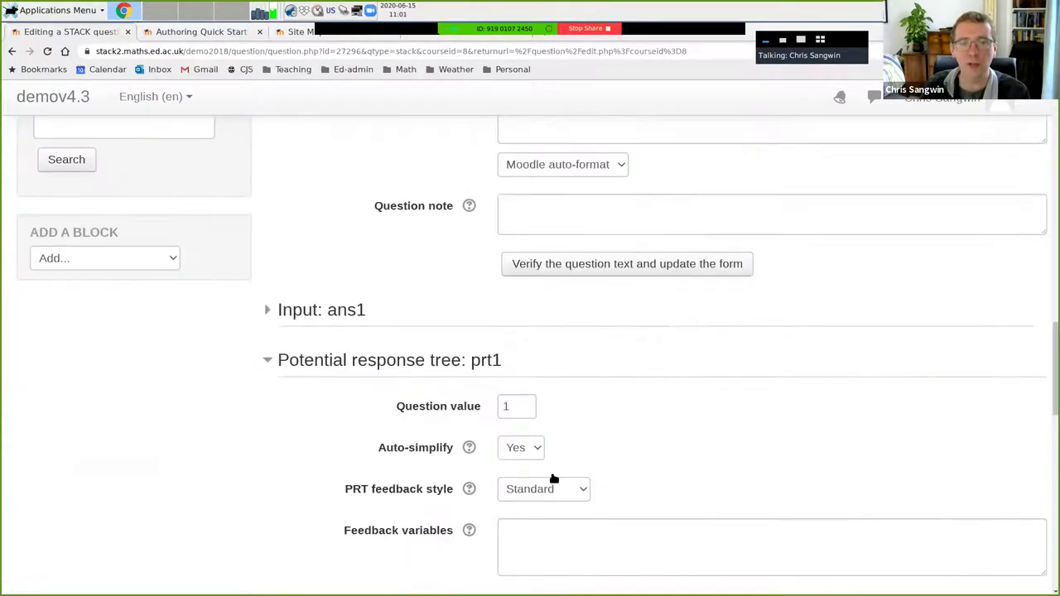
left_click(305, 317)
left_click(515, 397)
key("BackSpace")
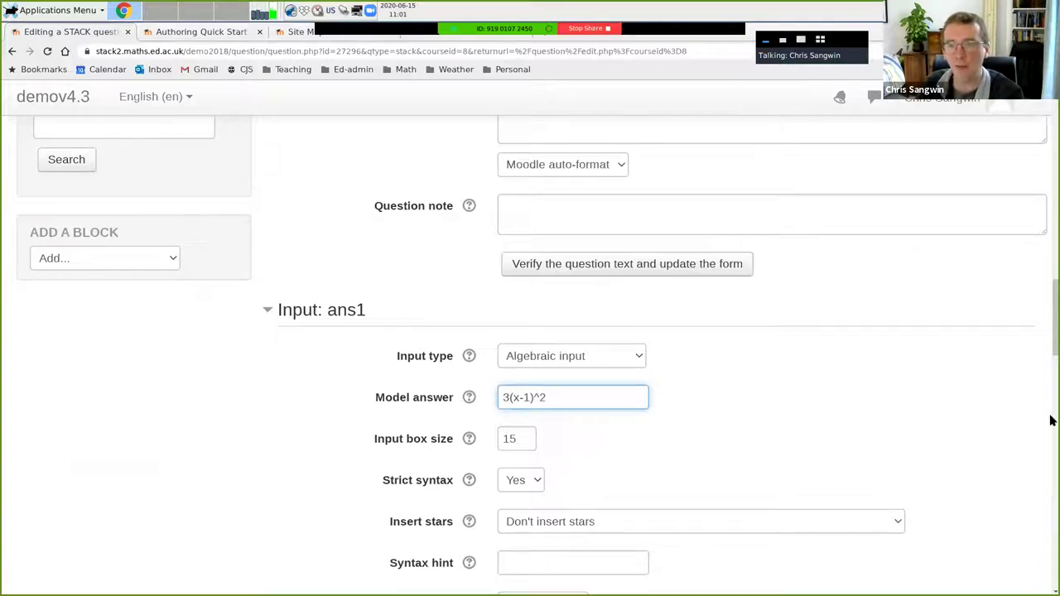
left_click_drag(1053, 338, 1052, 515)
left_click(592, 533)
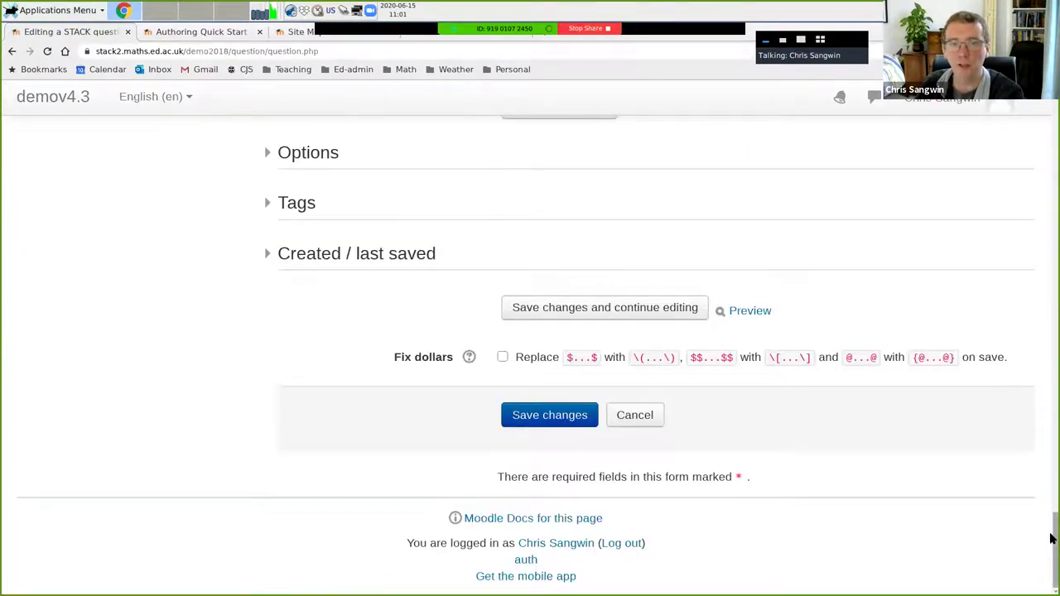
Step: Set the ans1 model answer to 3*(x-1)^2, with the multiplication sign restored
left_click_drag(1050, 547, 1050, 331)
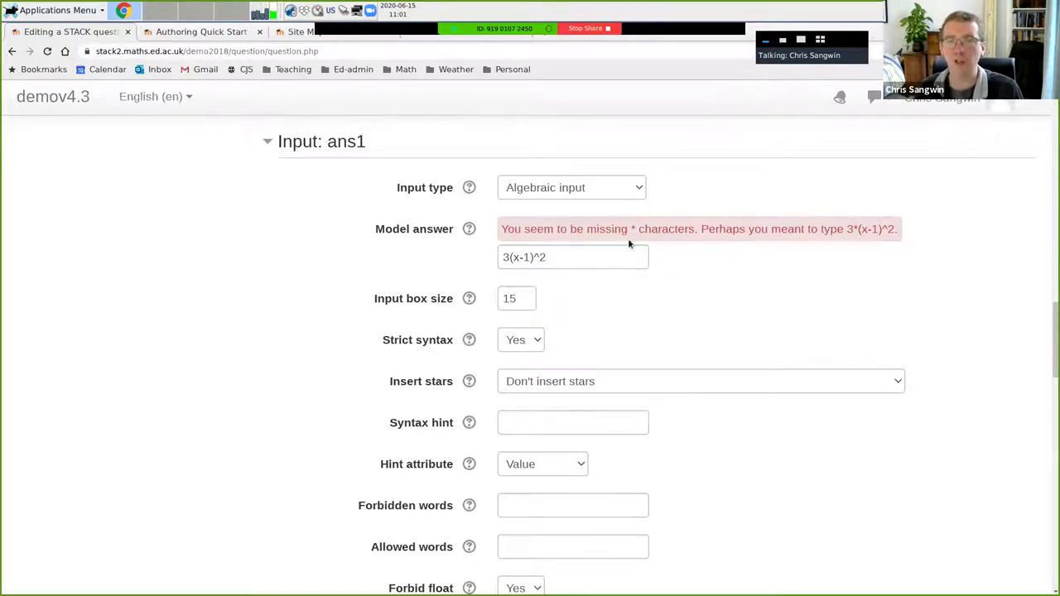
double_click(509, 258)
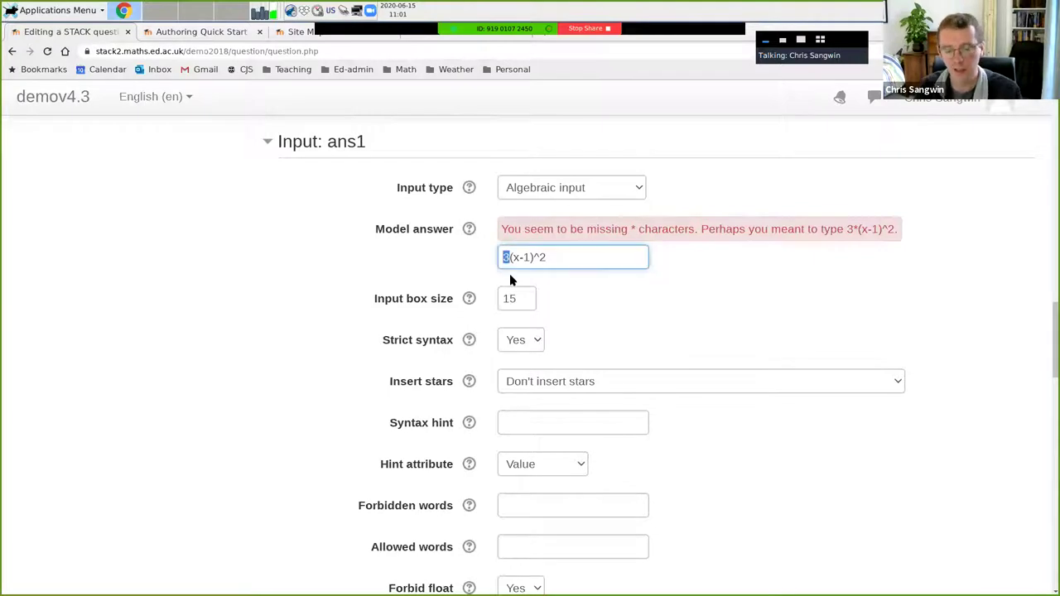
type("3*")
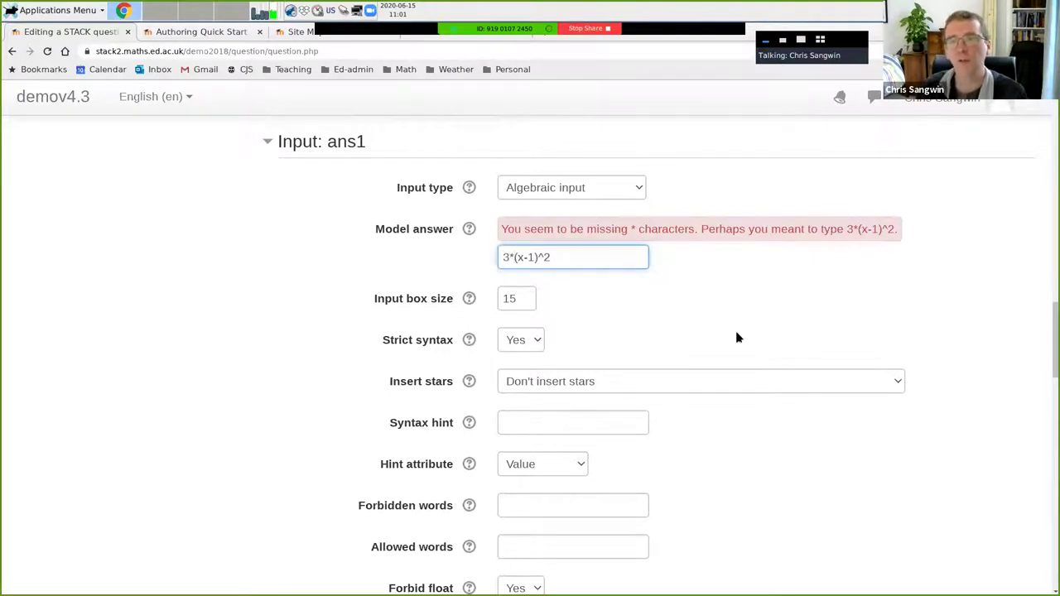
left_click_drag(1045, 313, 1050, 305)
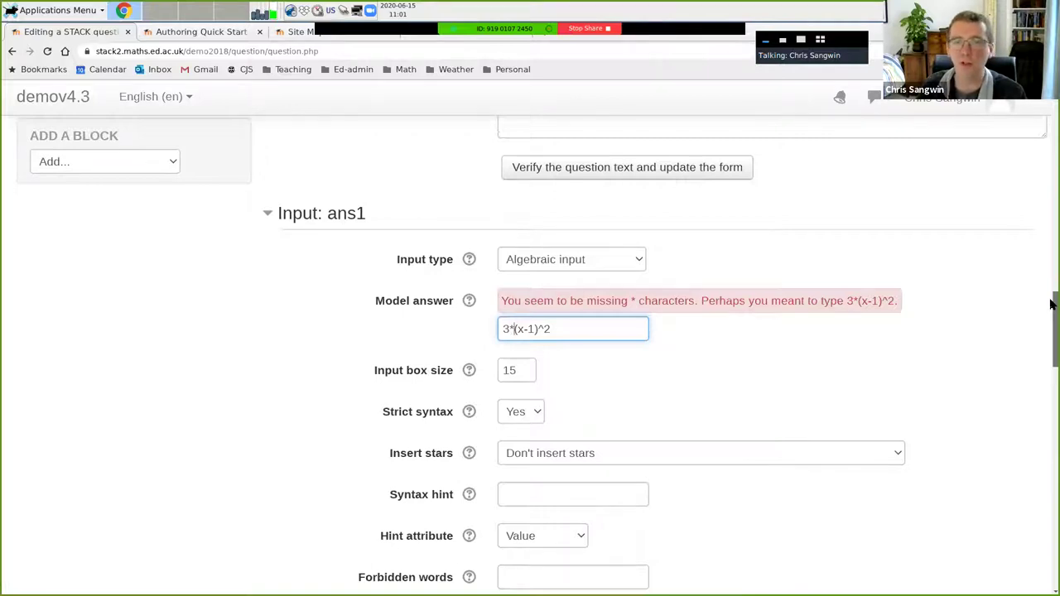
Step: Save the question with the corrected ans1 model answer and continue editing
left_click_drag(1050, 305, 1034, 516)
left_click(623, 316)
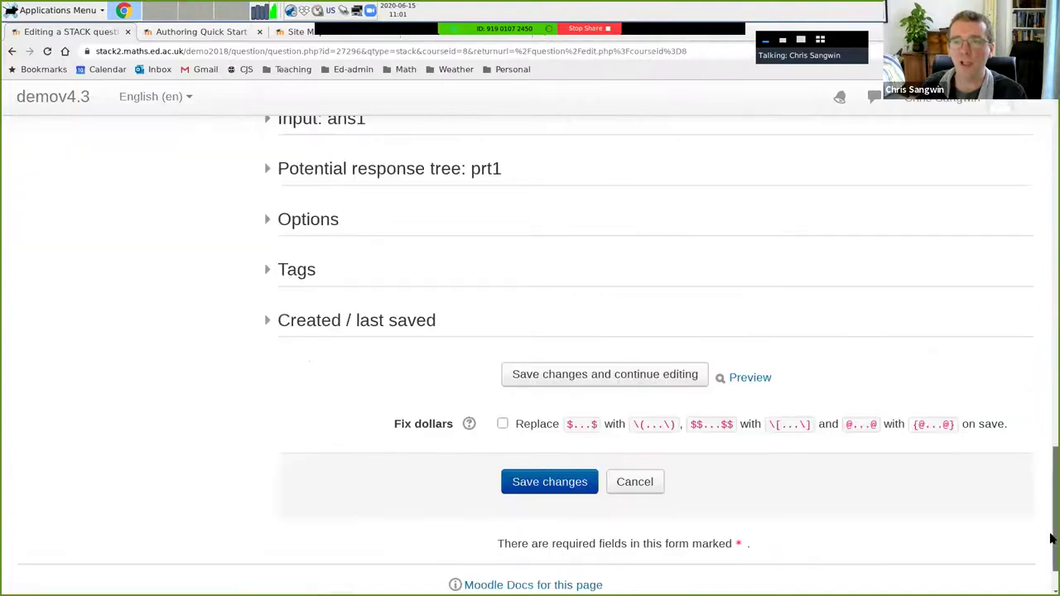
Step: Check the "Student validation" section of the Authoring quick start guide and return to the question form
left_click(174, 33)
scroll(120, 345, "down", 6)
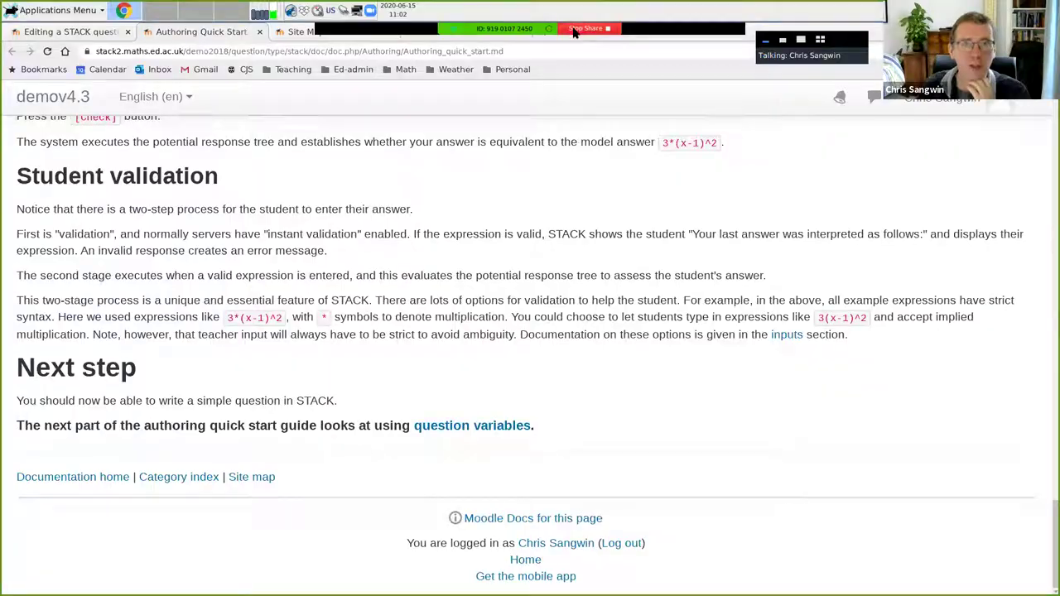
left_click(585, 29)
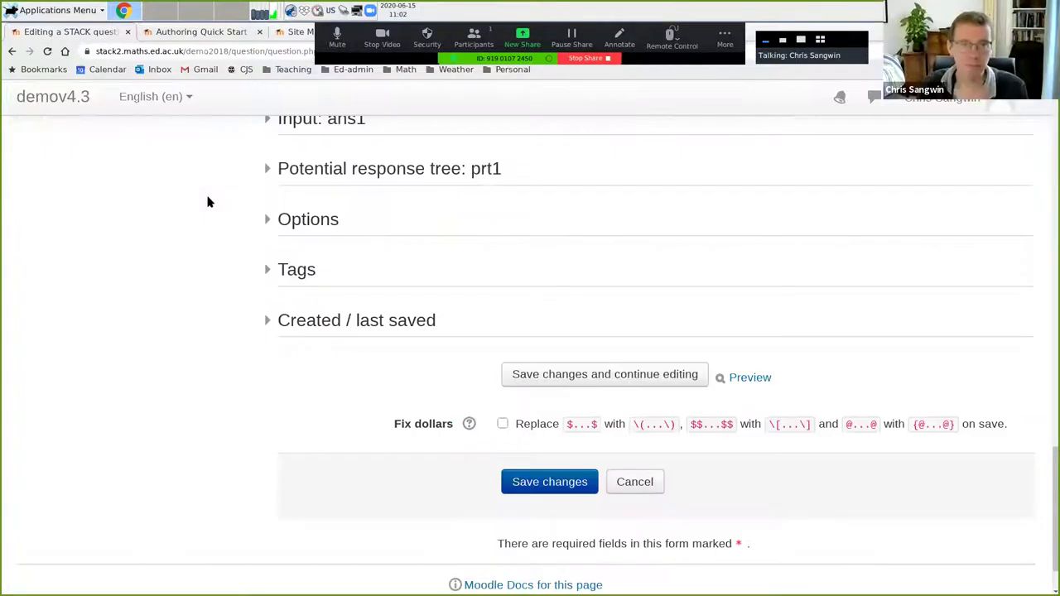
Step: Expand the ans1 input settings, read the help for Insert stars, and open its detailed documentation
scroll(249, 182, "up", 1)
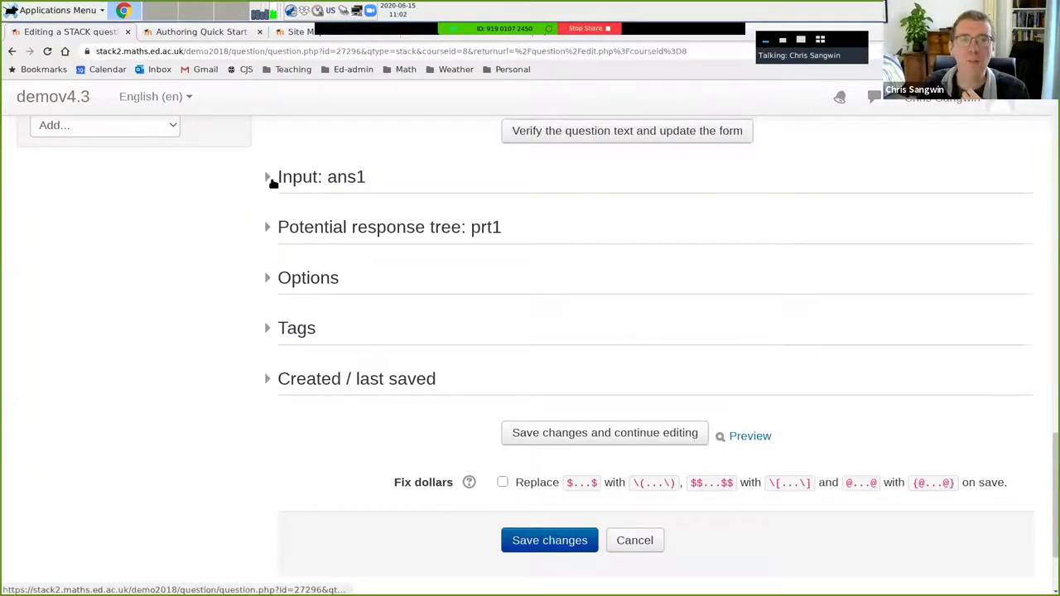
left_click(272, 177)
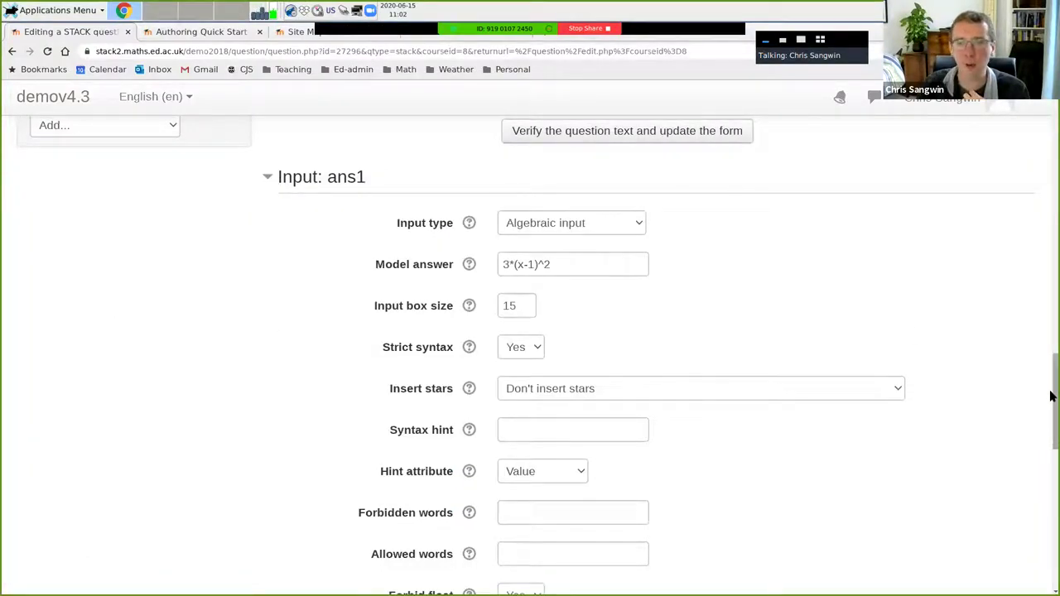
scroll(1050, 414, "down", 5)
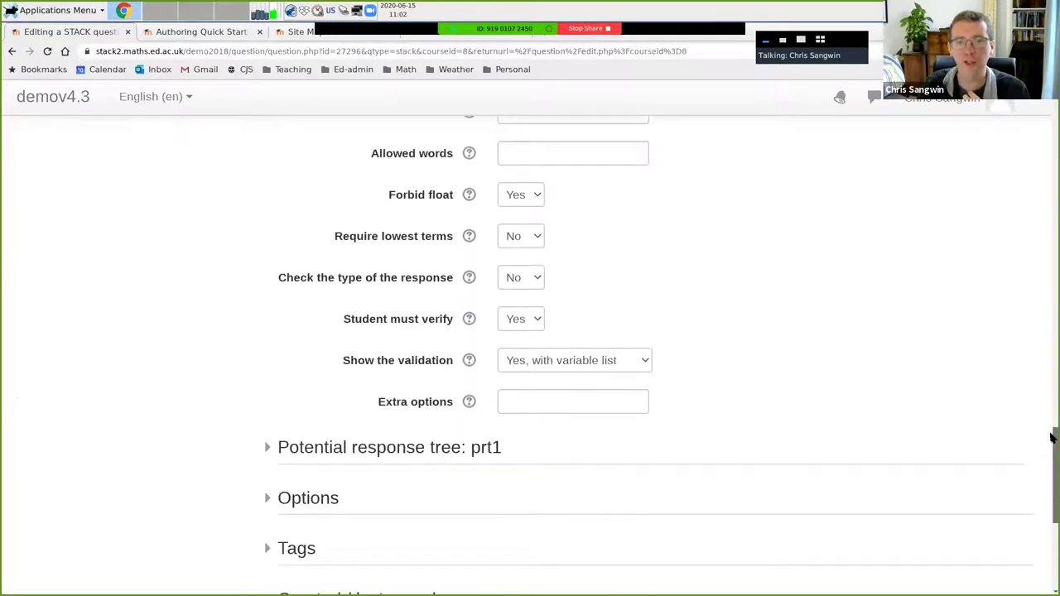
scroll(1050, 437, "up", 6)
scroll(1051, 427, "down", 2)
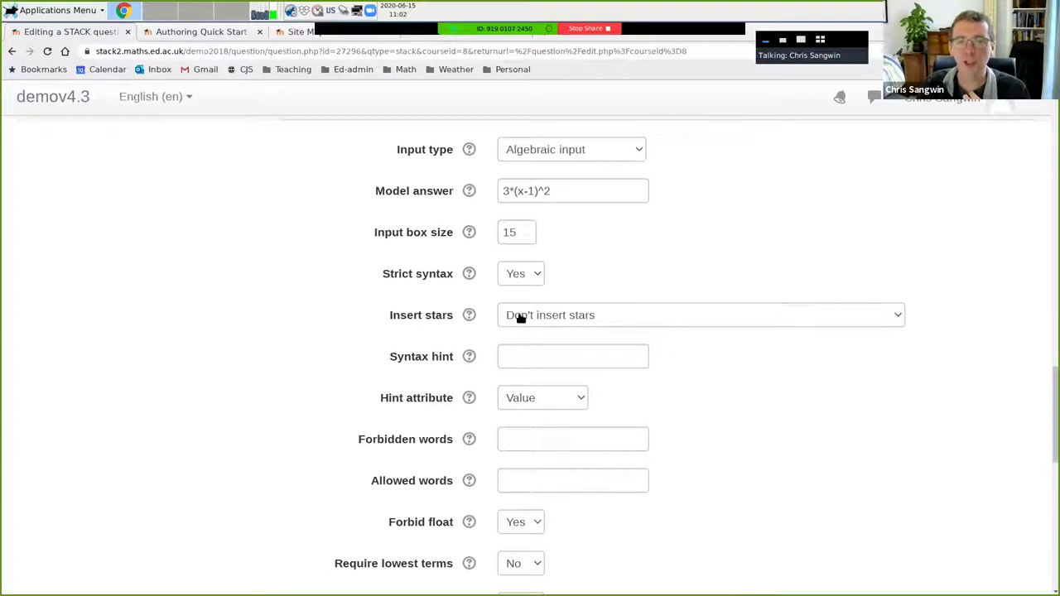
left_click(468, 317)
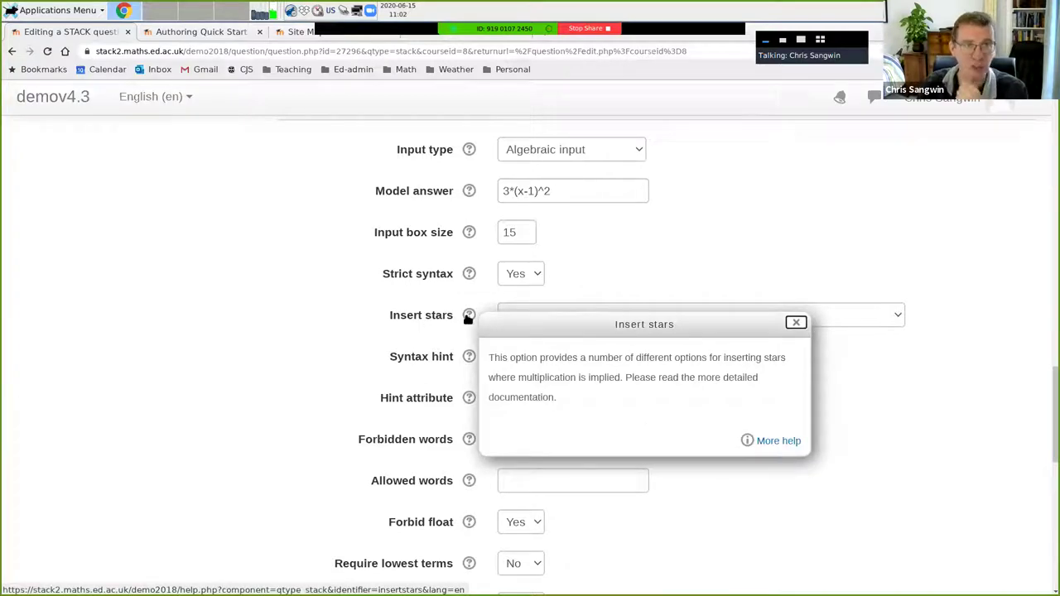
left_click_drag(495, 358, 560, 398)
left_click(558, 396)
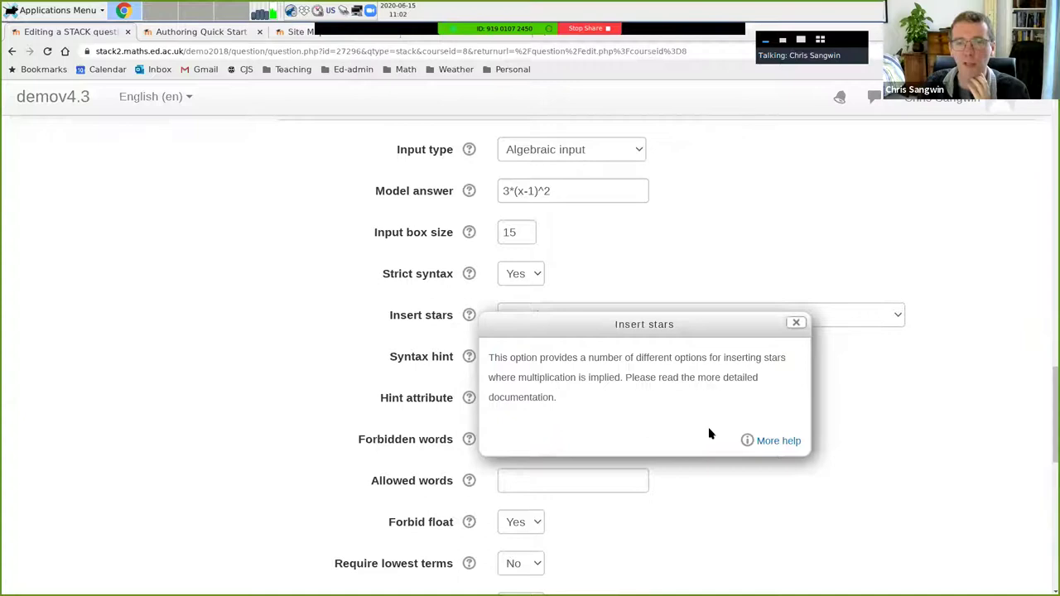
left_click(778, 441)
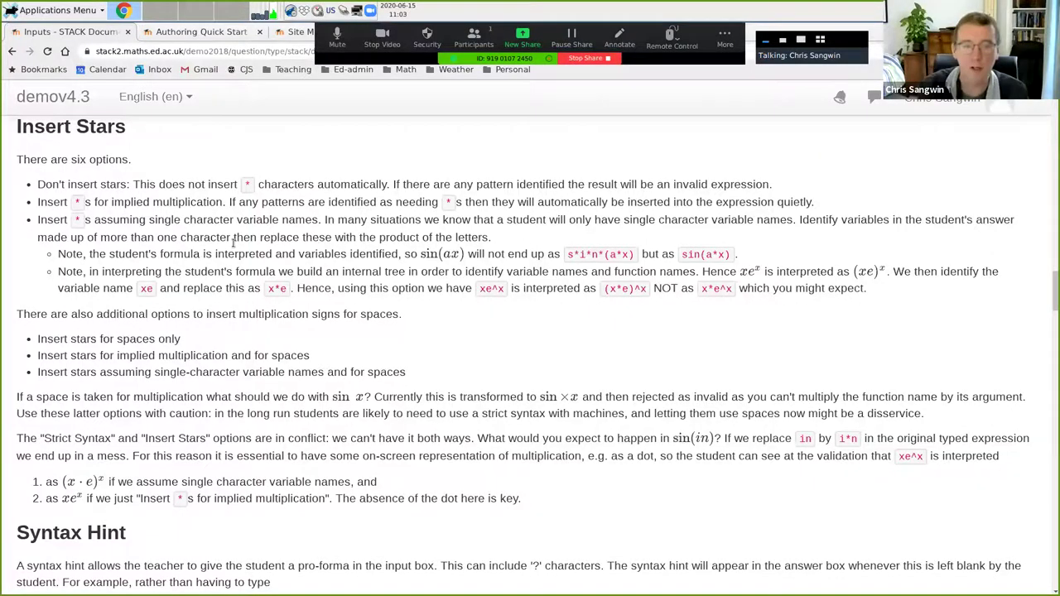
Step: Enlarge the Inputs documentation page and look through the text around the Insert Stars section
key("ctrl+plus")
key("ctrl+plus")
scroll(312, 286, "down", 5)
scroll(313, 286, "down", 2)
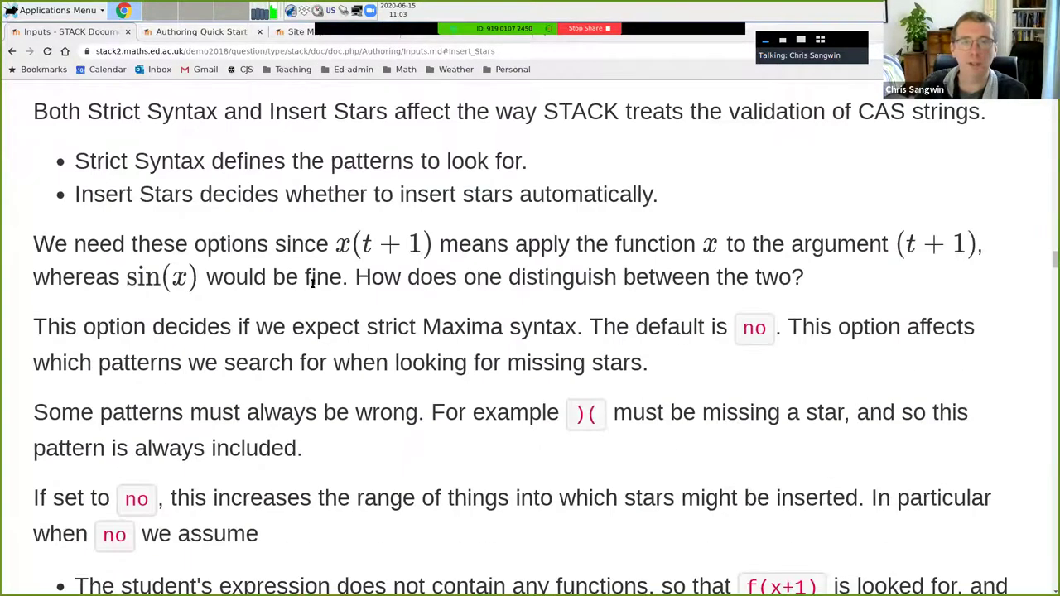
left_click_drag(1051, 267, 1050, 194)
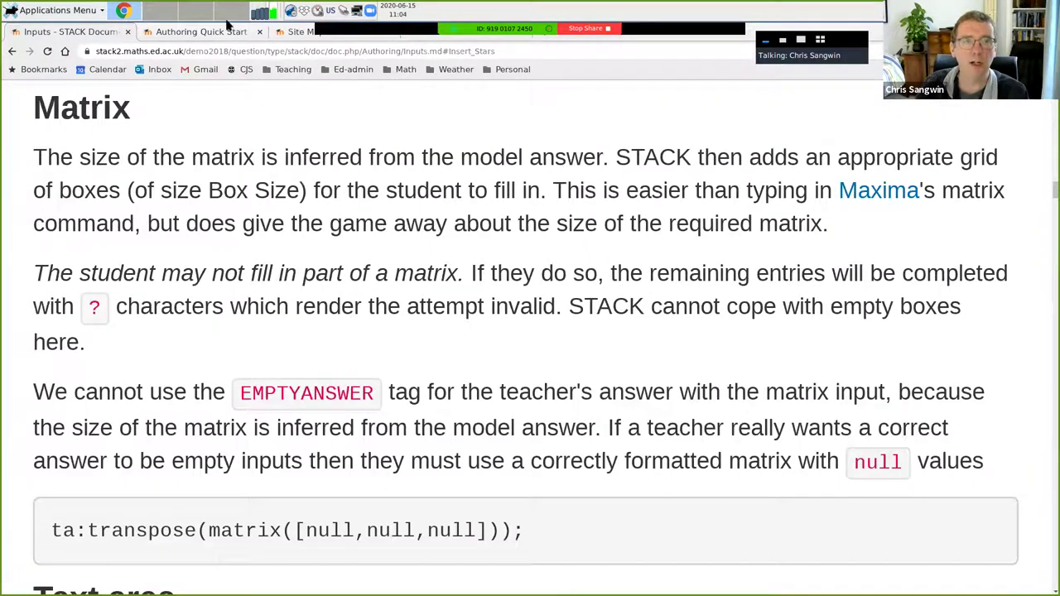
Step: Go back to the question form and reopen the detailed Insert Stars documentation from the ans1 input's help
left_click(11, 52)
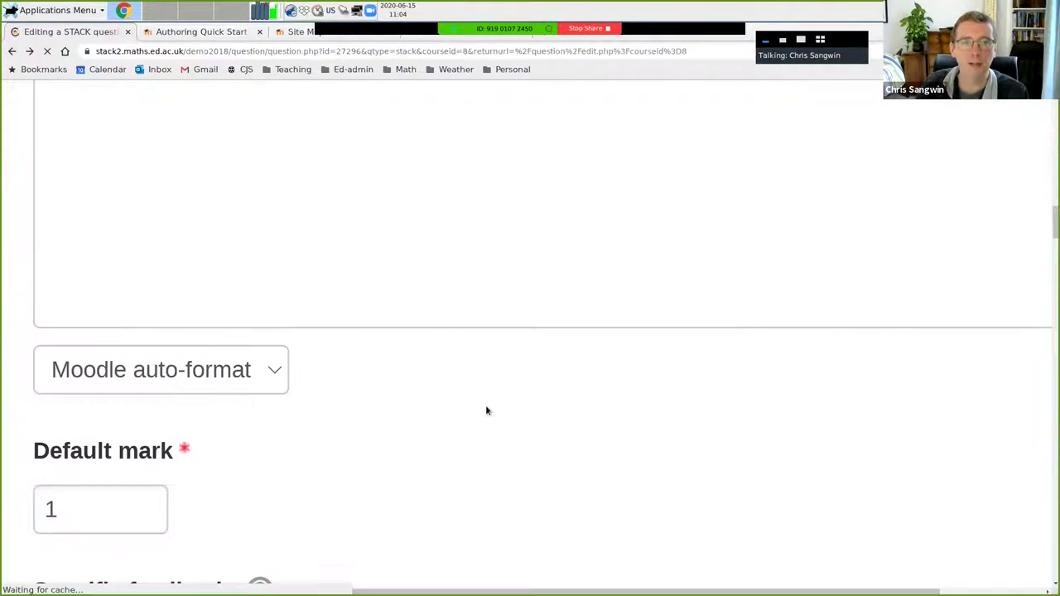
scroll(367, 389, "down", 10)
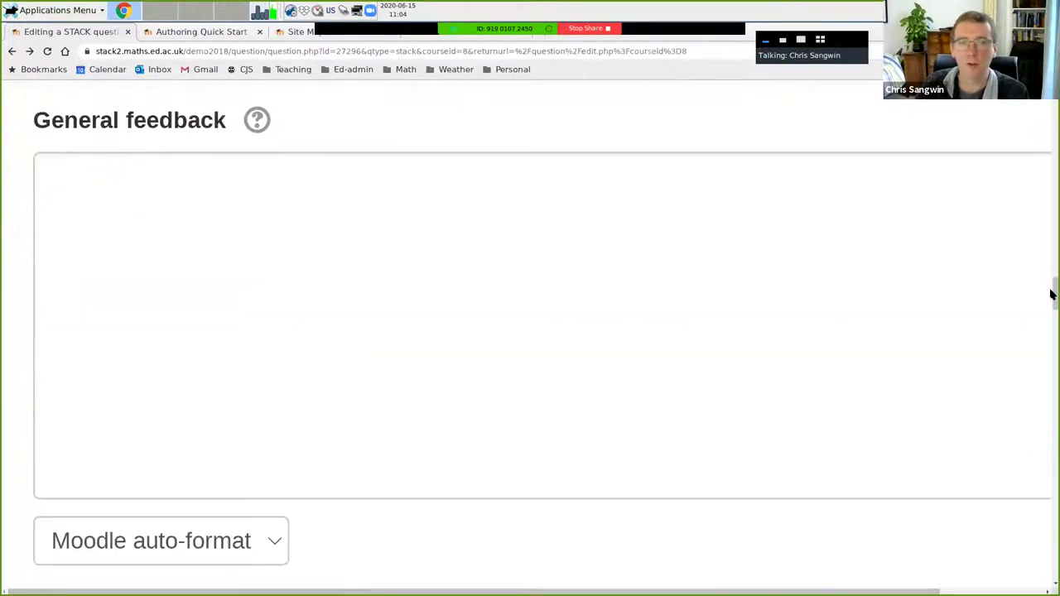
left_click_drag(1051, 300, 1050, 346)
left_click(400, 324)
scroll(534, 346, "down", 4)
scroll(534, 346, "down", 5)
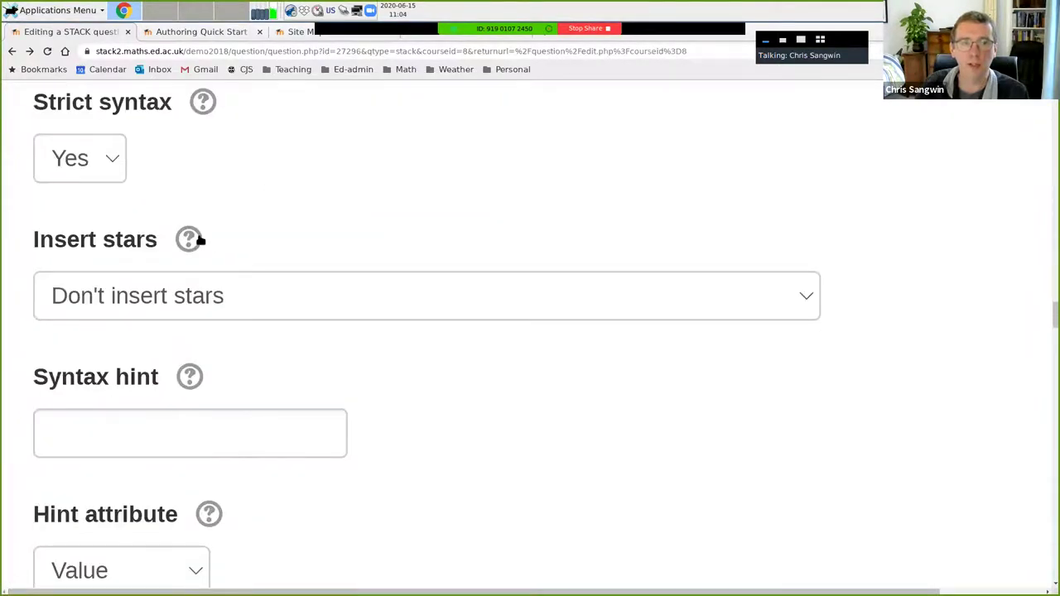
left_click(197, 239)
left_click(973, 306)
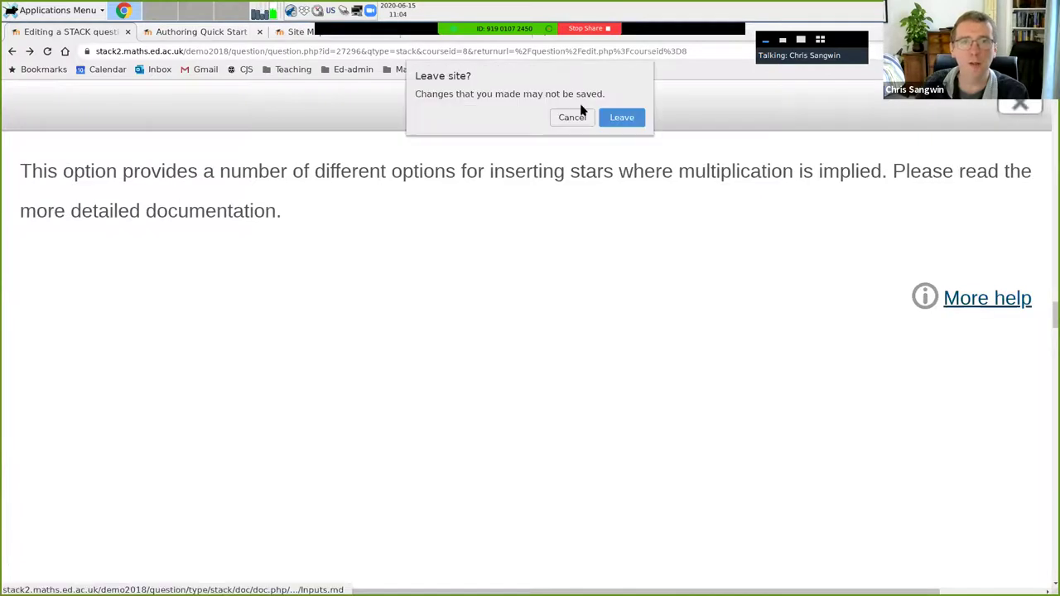
left_click(616, 117)
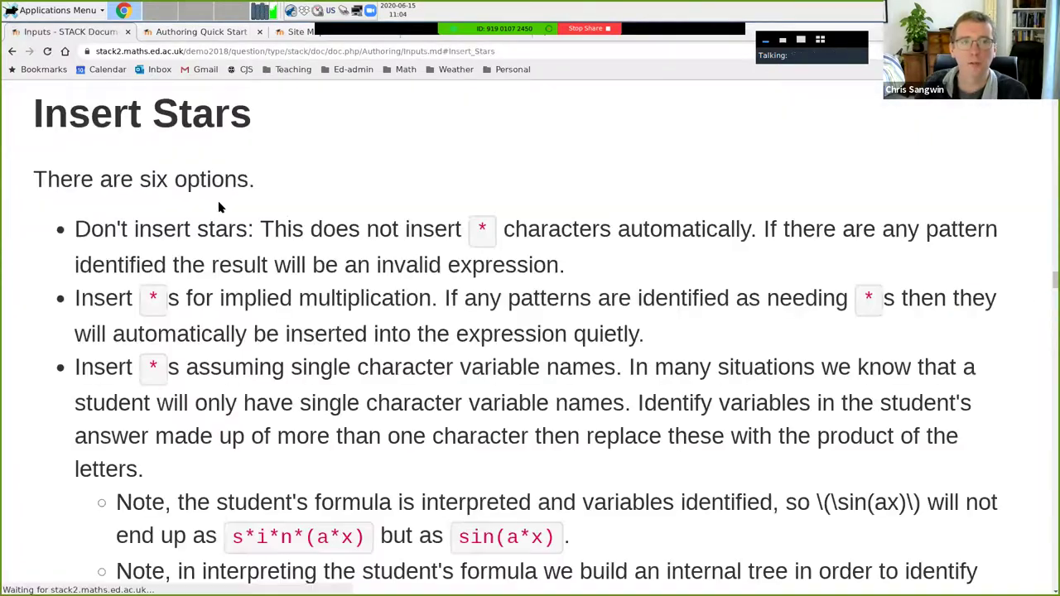
Step: Read the documented Insert Stars options, highlighting the description and name of "Don't insert stars"
left_click_drag(73, 231, 752, 217)
left_click(260, 231)
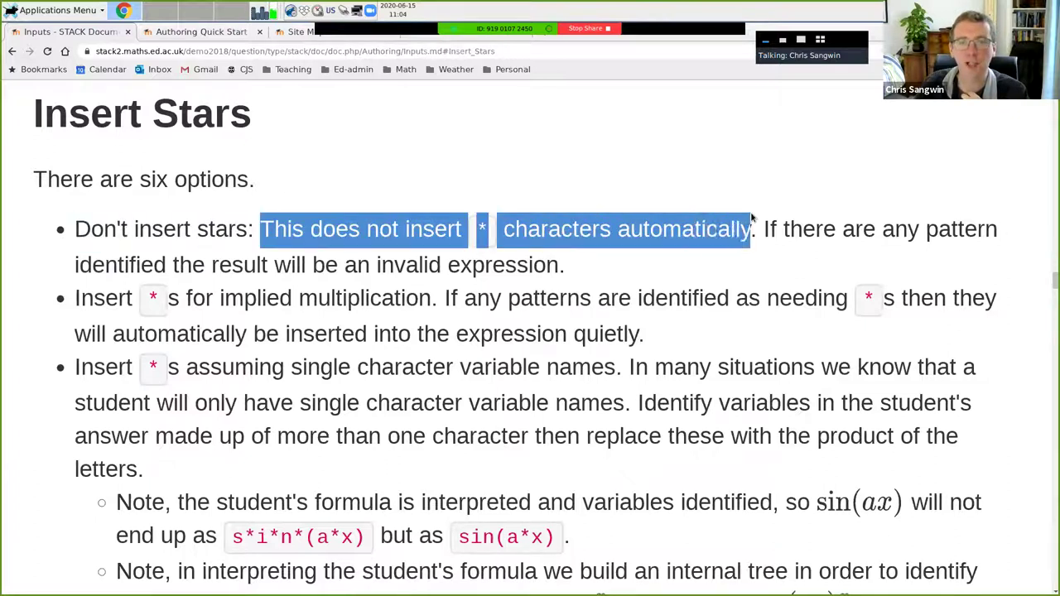
left_click(316, 300)
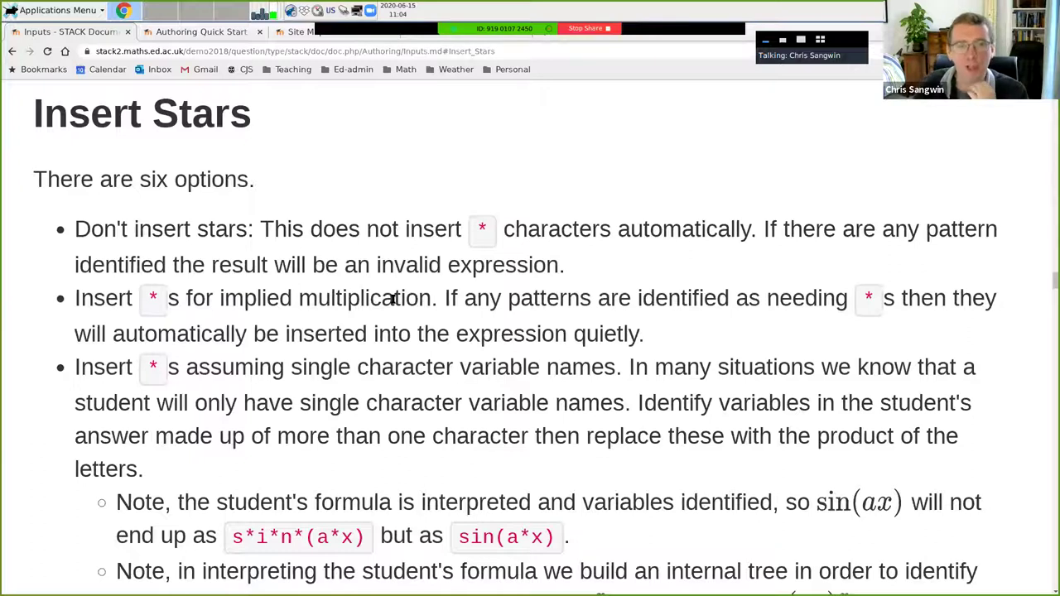
left_click_drag(82, 229, 256, 239)
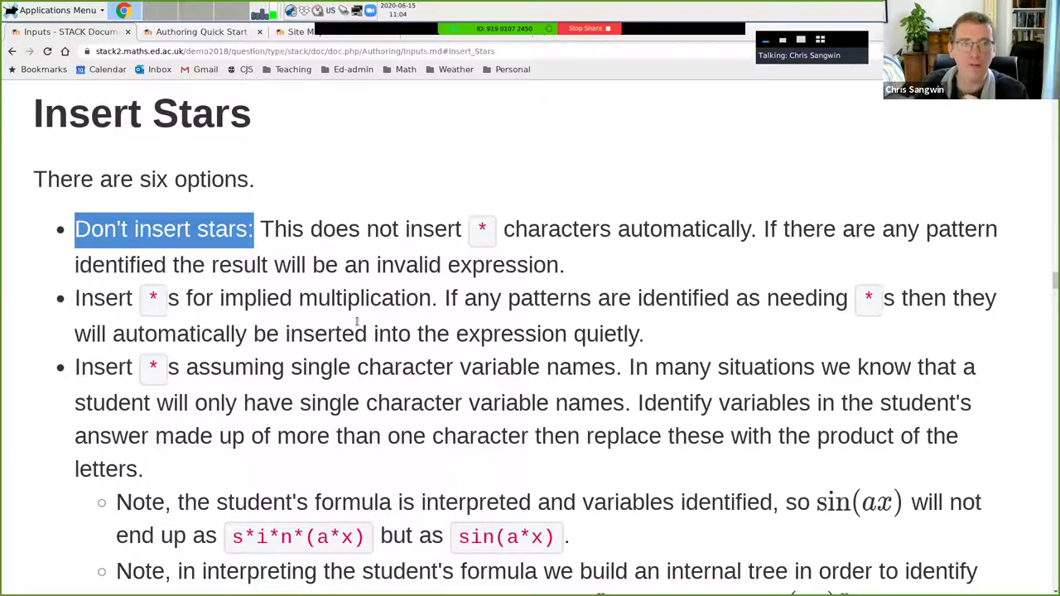
Step: Return to the question form, reduce the page zoom to 150%, and expand the ans1 input settings
left_click(12, 51)
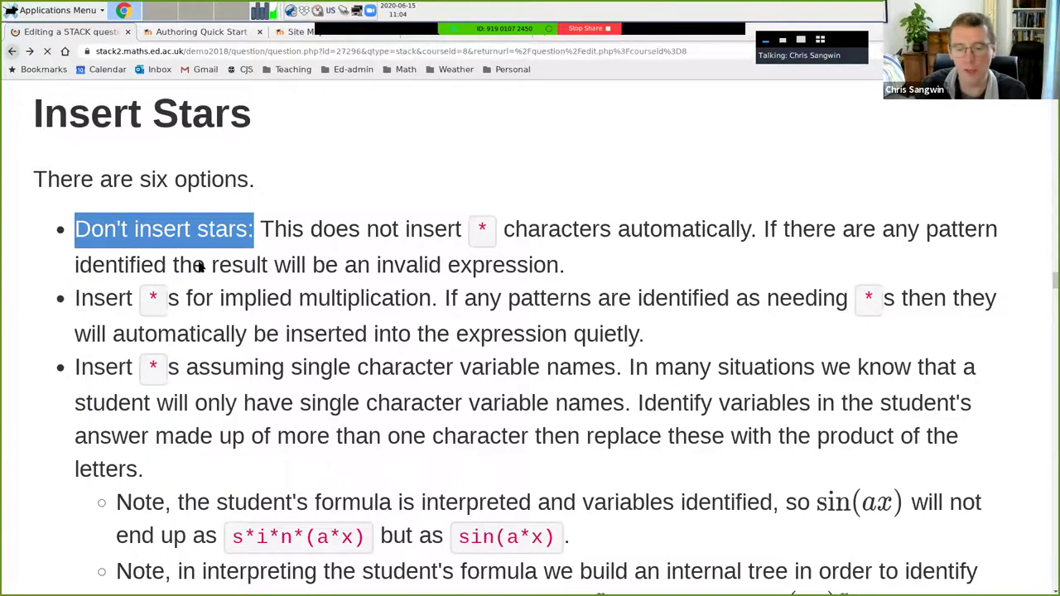
key("ctrl+minus")
key("ctrl+minus")
key("ctrl+minus")
key("ctrl+minus")
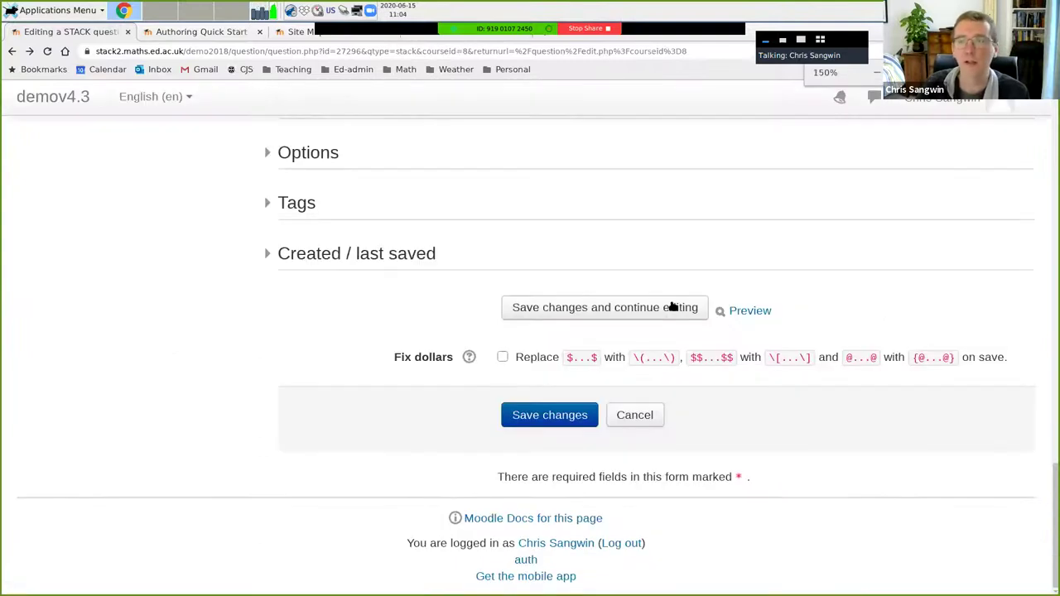
left_click_drag(1051, 504, 1051, 425)
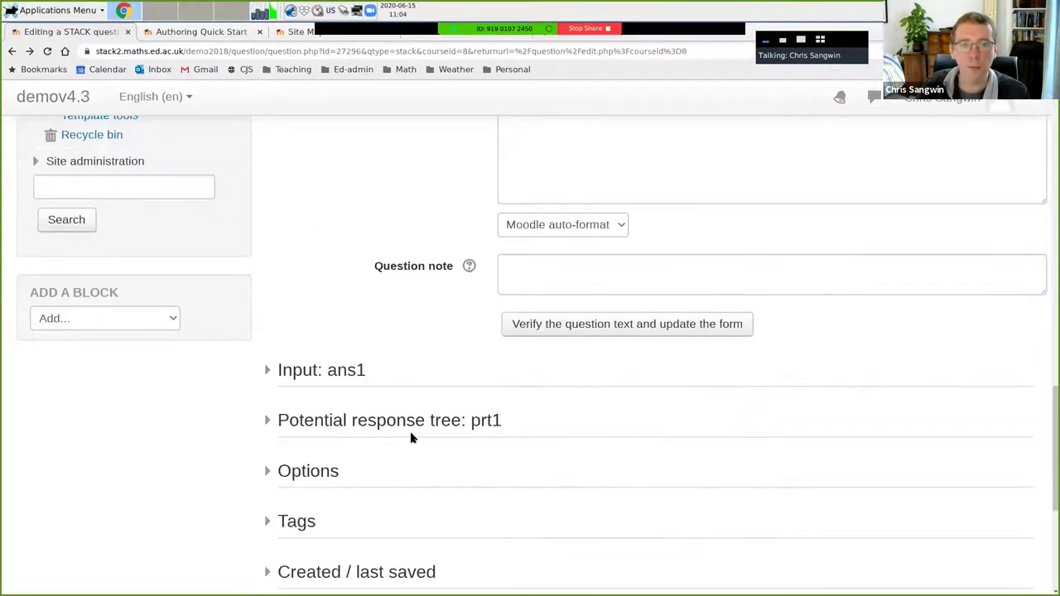
left_click(306, 375)
scroll(265, 405, "down", 3)
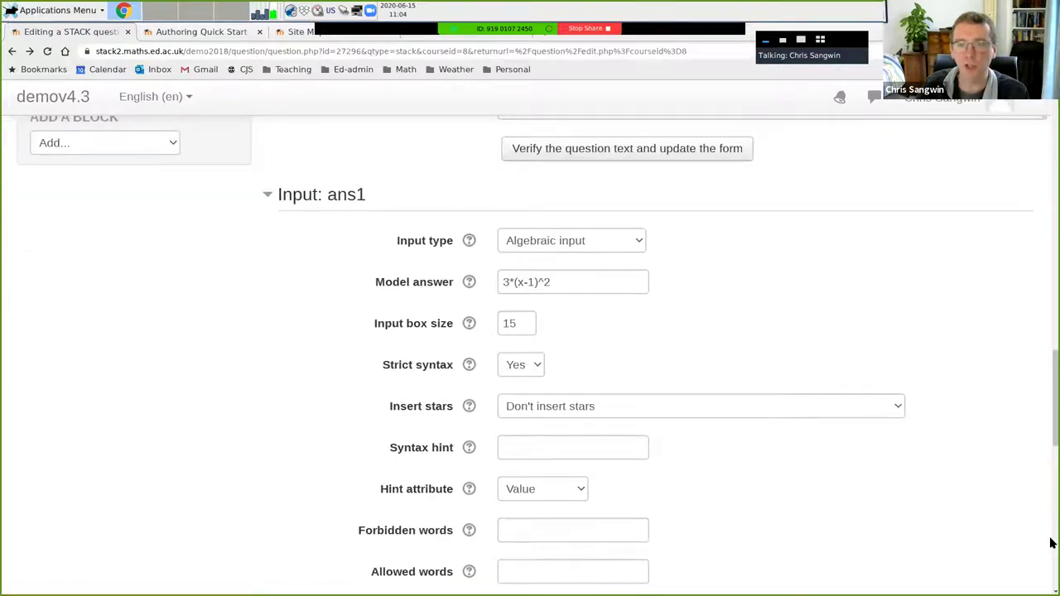
Step: Preview the question and enter 3*(x-1)^2 as the student's answer
left_click_drag(1055, 439, 982, 528)
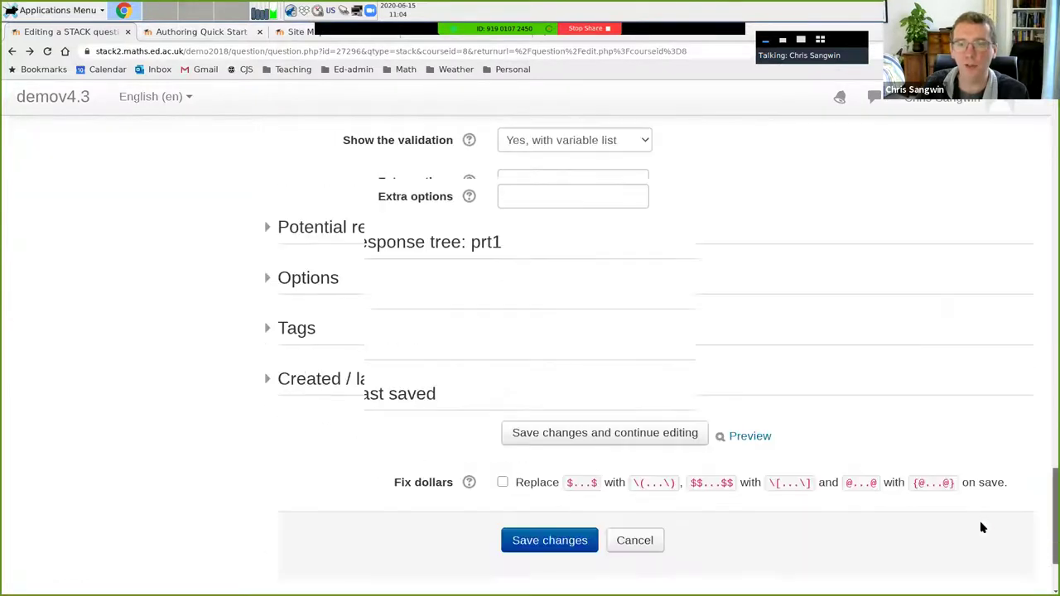
left_click(758, 438)
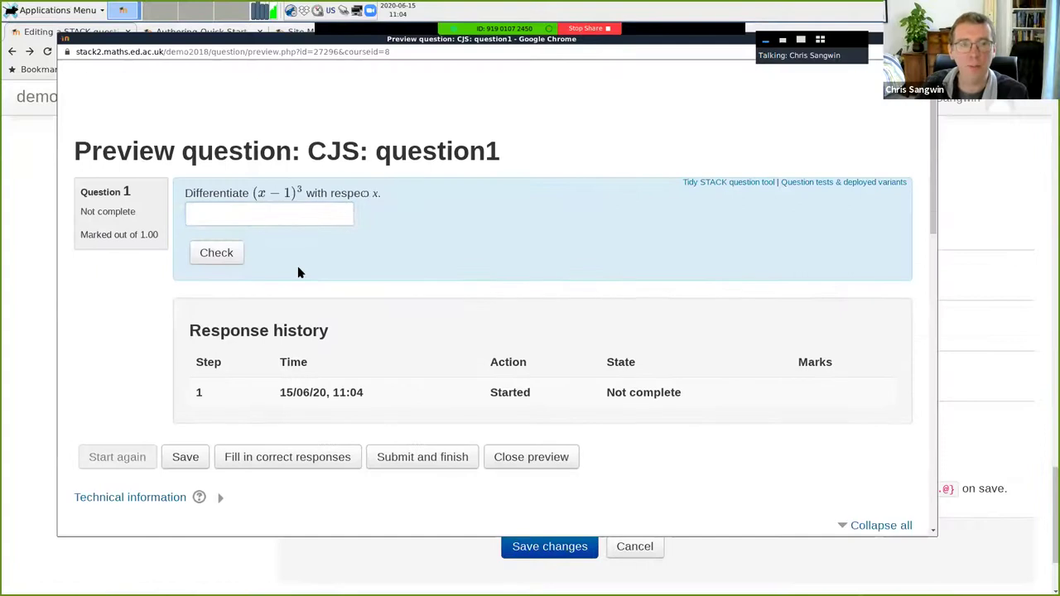
left_click(232, 212)
type("3*(x-1)^2")
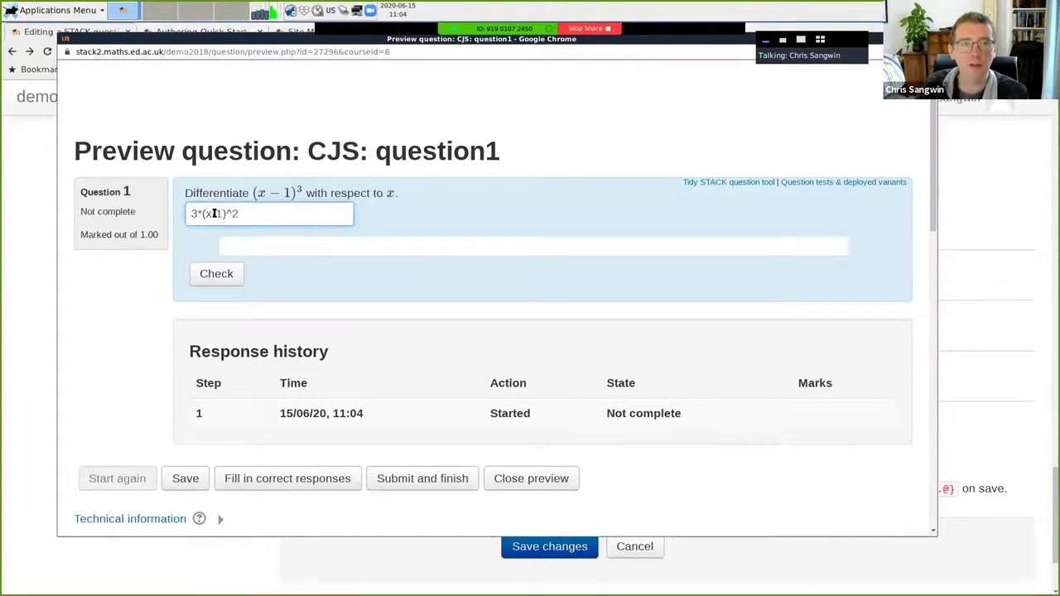
Step: Change the preview answer to 3(x-1)^2, examine the validation feedback about the star, and close the preview
left_click(200, 213)
key("BackSpace")
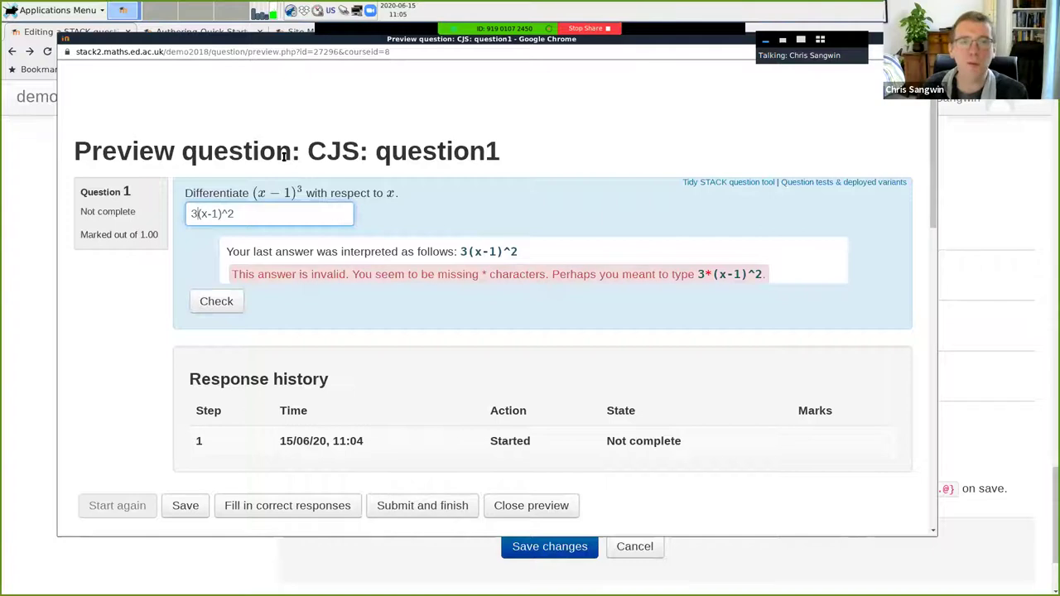
double_click(706, 274)
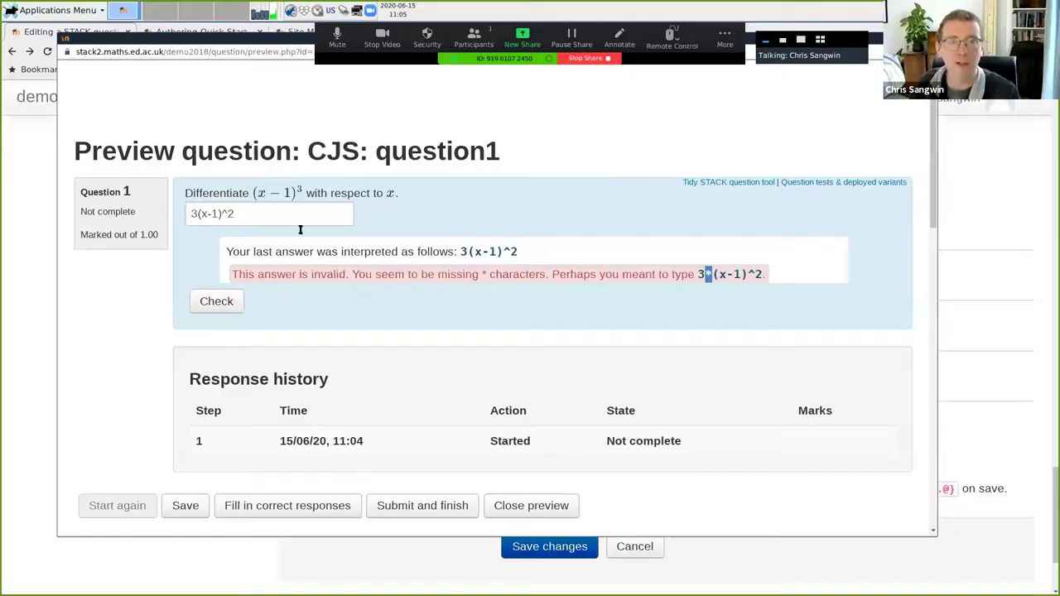
key("ctrl+w")
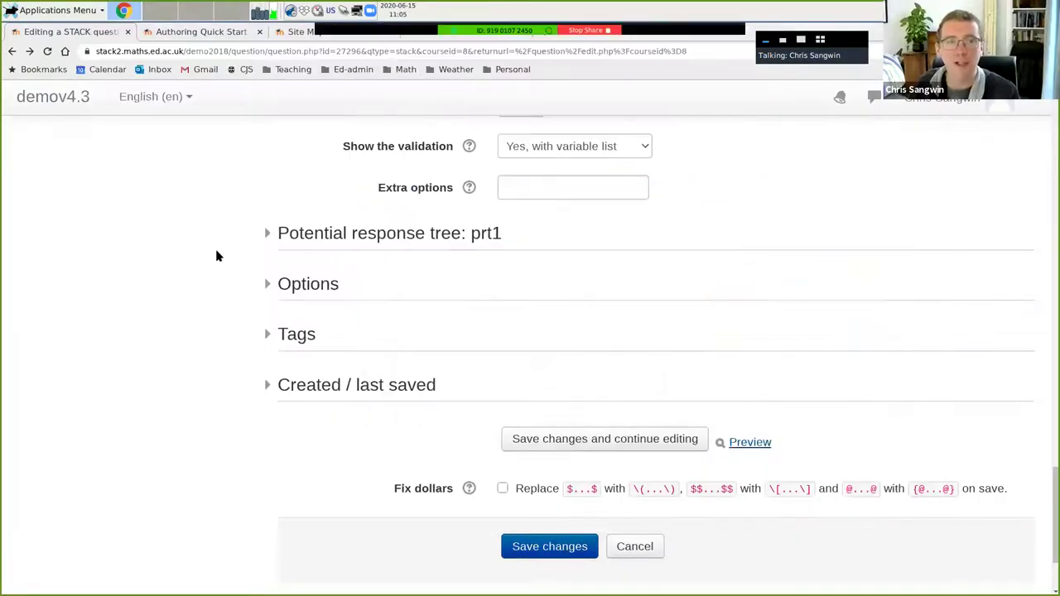
Step: Set Insert stars for ans1 to "Insert stars for implied multiplication only" and save the question, continuing editing
scroll(969, 444, "up", 3)
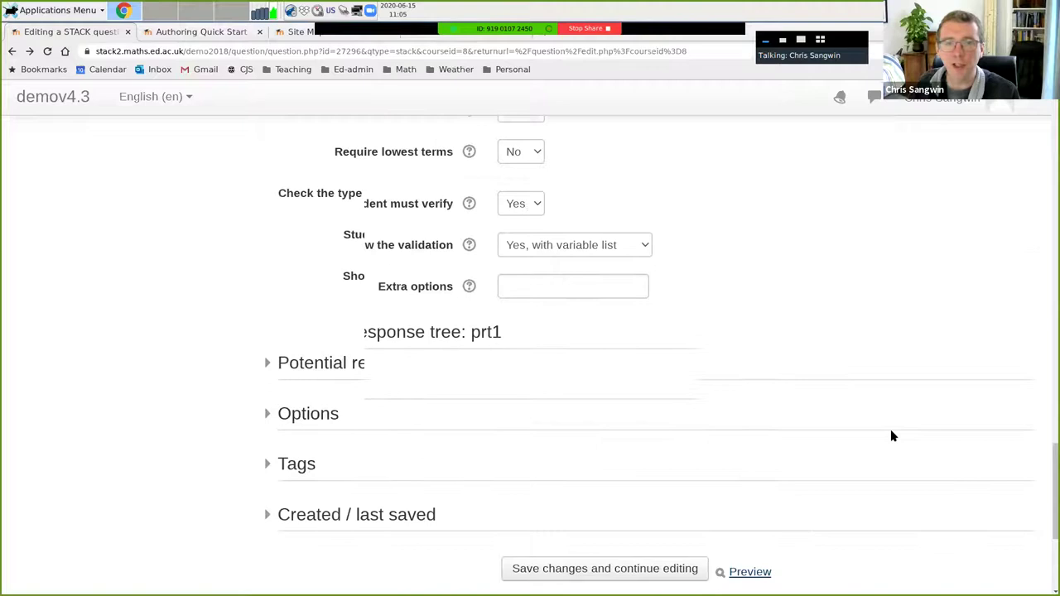
left_click(560, 316)
left_click(705, 304)
scroll(705, 304, "up", 5)
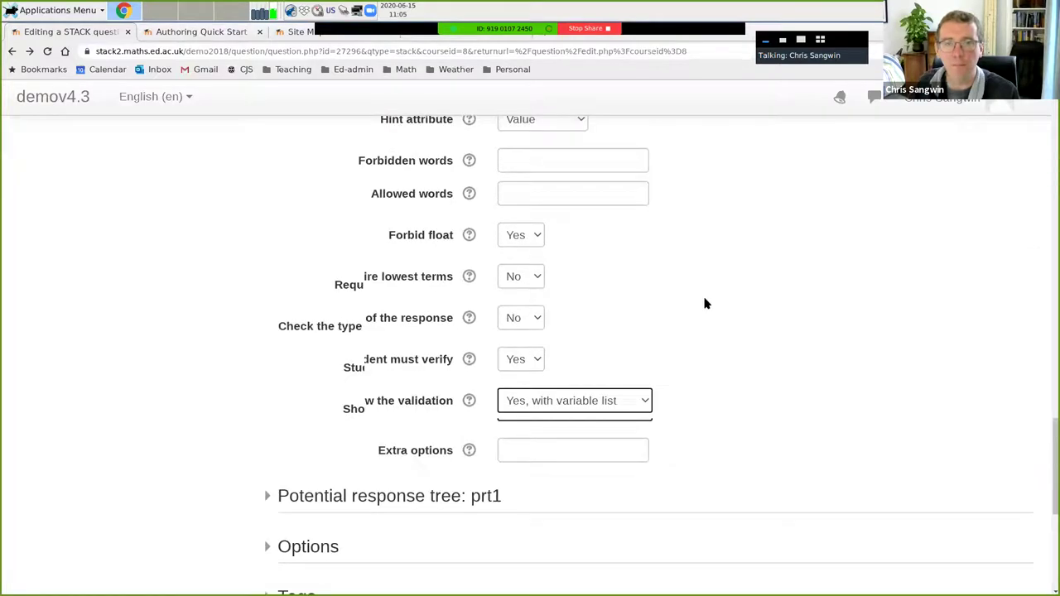
left_click(630, 274)
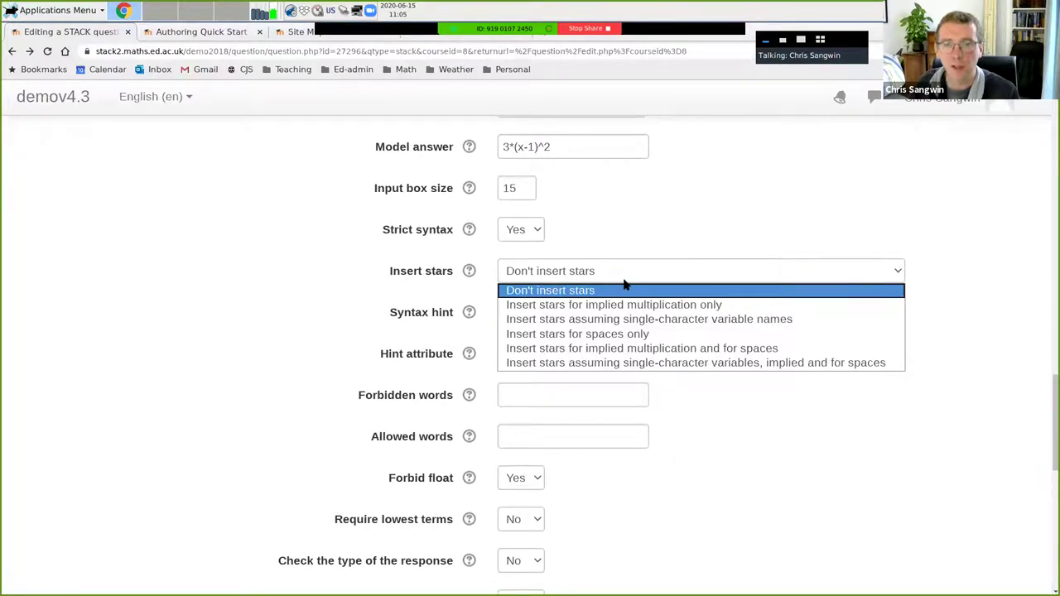
left_click(582, 307)
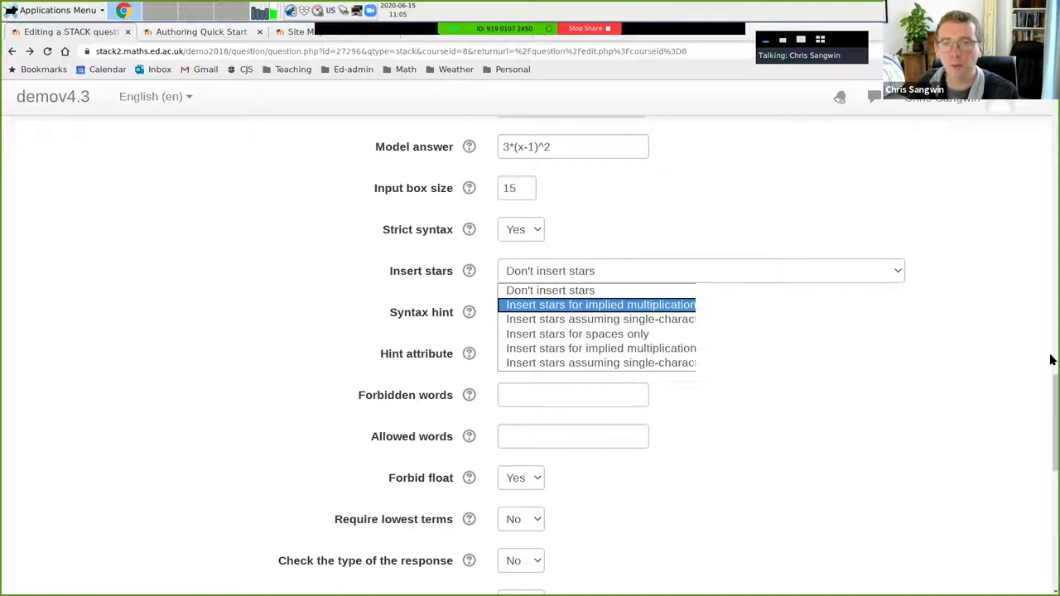
scroll(599, 508, "down", 6)
left_click(593, 546)
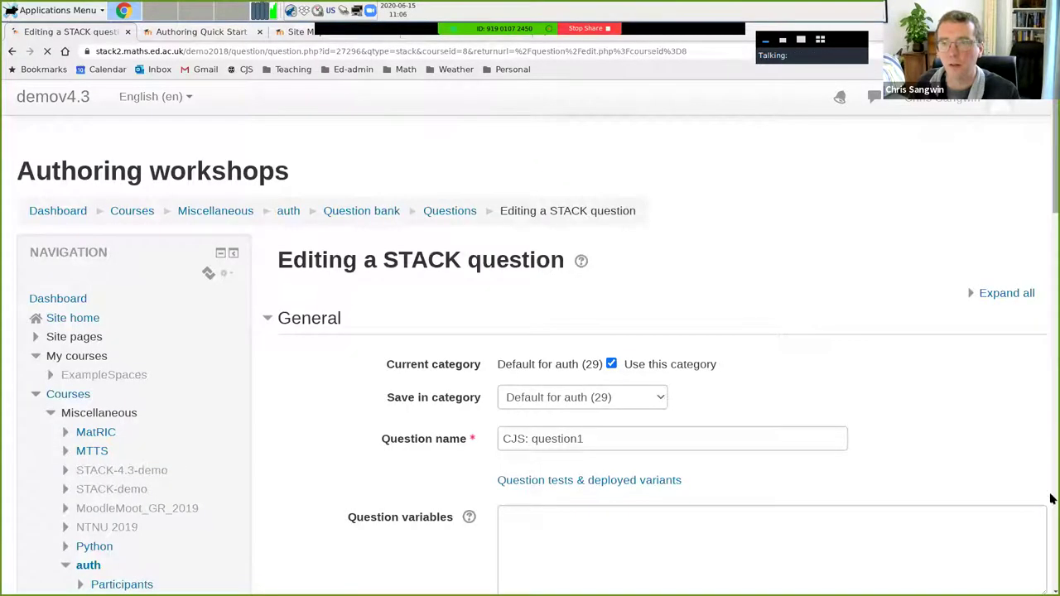
Step: Preview the question with 3(x-1)^2 as the student's answer, examine the multiplication sign in the interpreted answer, and return to the question form
scroll(1048, 506, "down", 15)
left_click(750, 314)
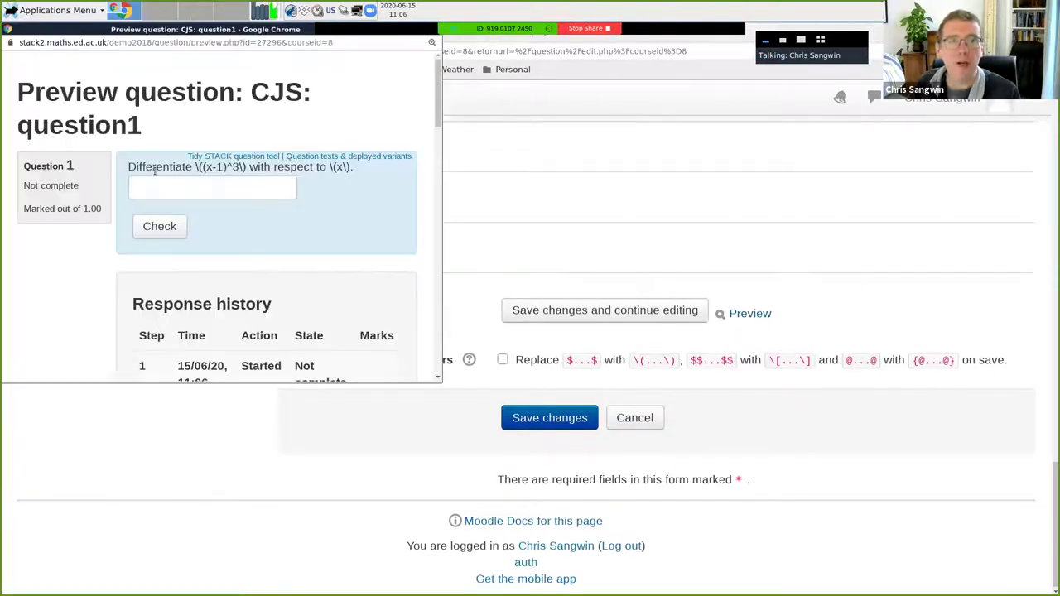
left_click(143, 187)
type("3(x-1)^2")
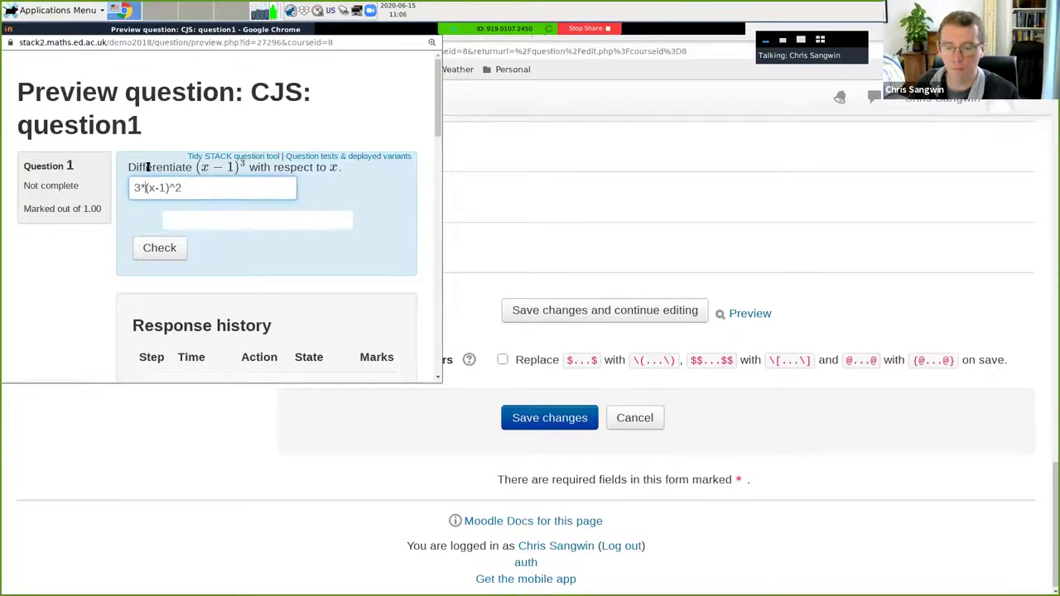
key("BackSpace")
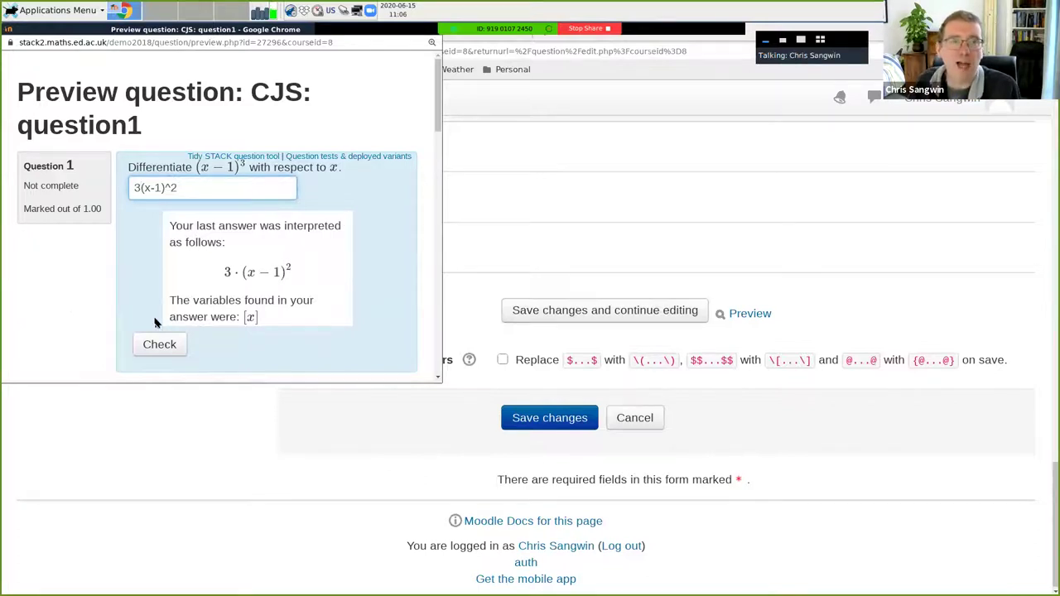
left_click(234, 275)
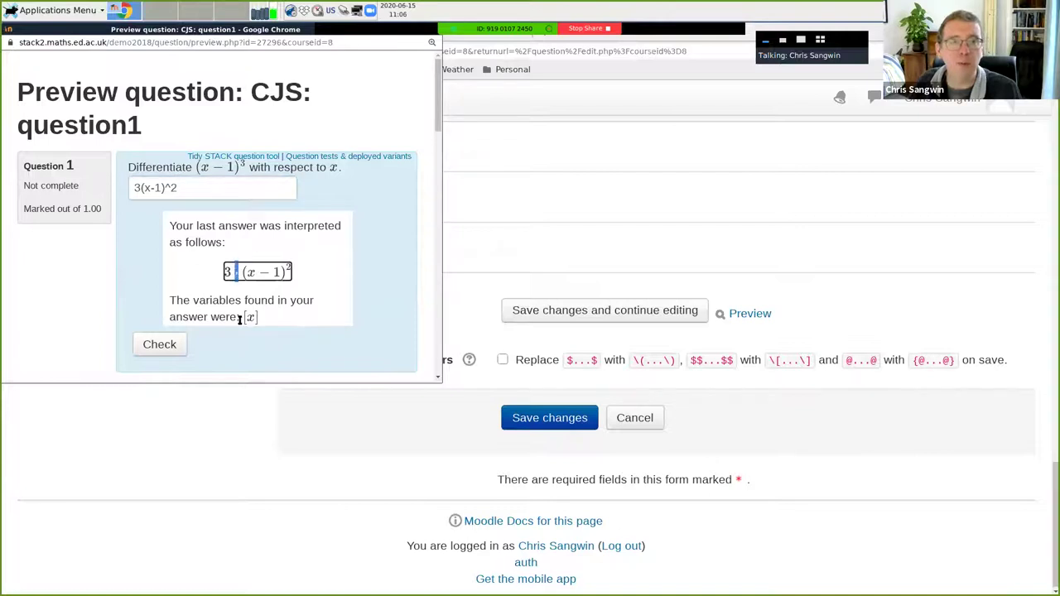
left_click(26, 250)
left_click(535, 262)
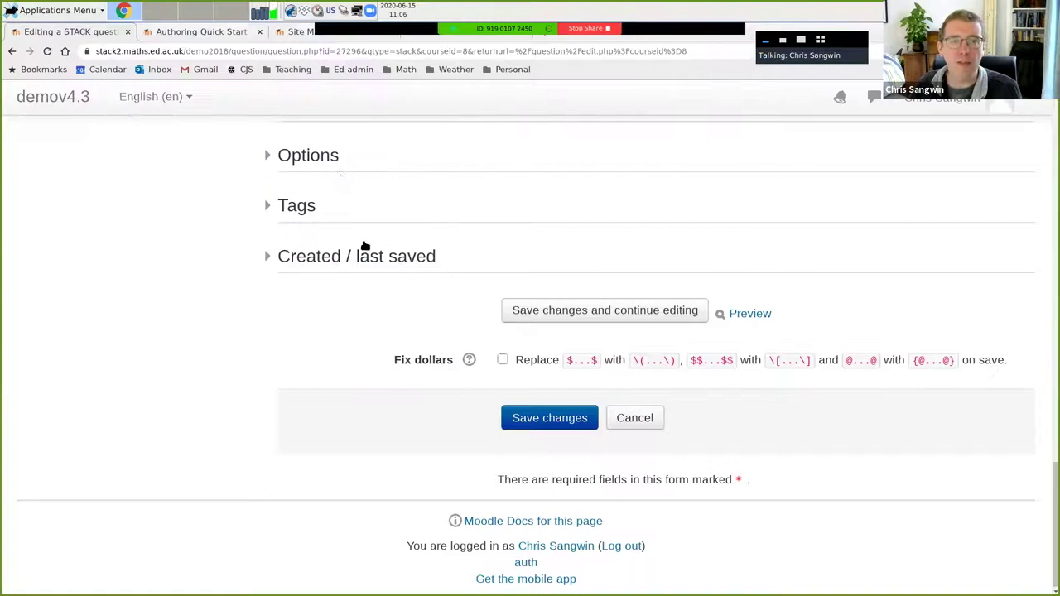
Step: Set the Multiplication sign option of the question to Cross and save the changes, continuing editing
left_click(315, 158)
scroll(207, 275, "down", 3)
left_click(530, 344)
left_click(521, 378)
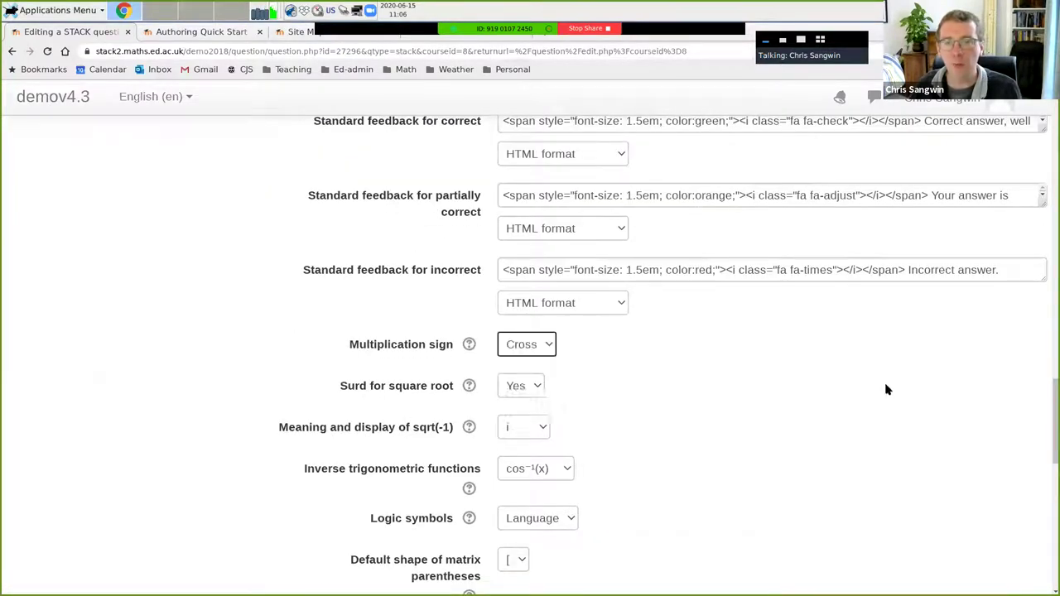
left_click_drag(1054, 422, 1052, 520)
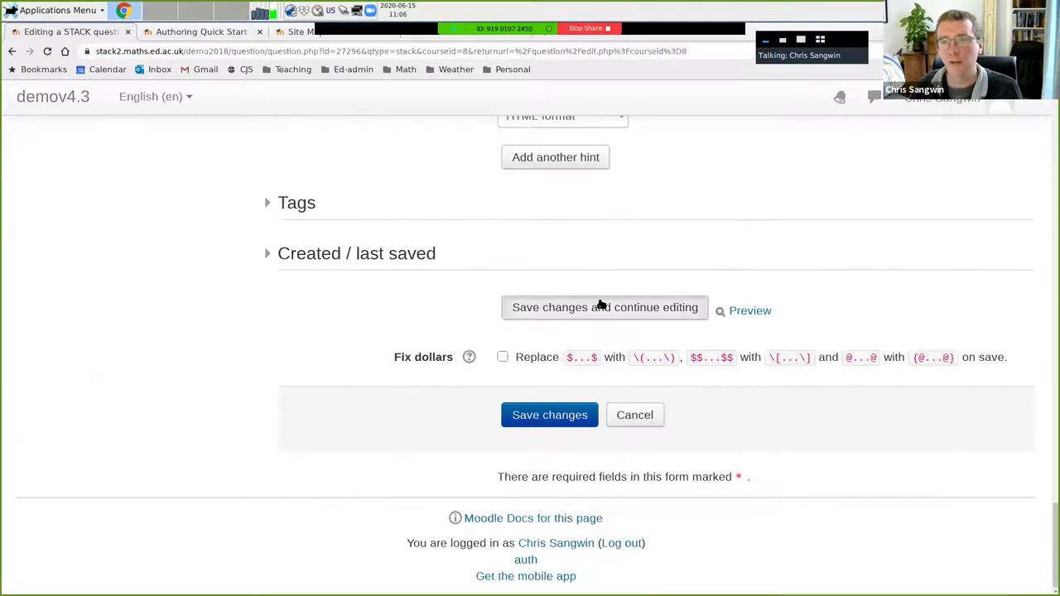
left_click(602, 305)
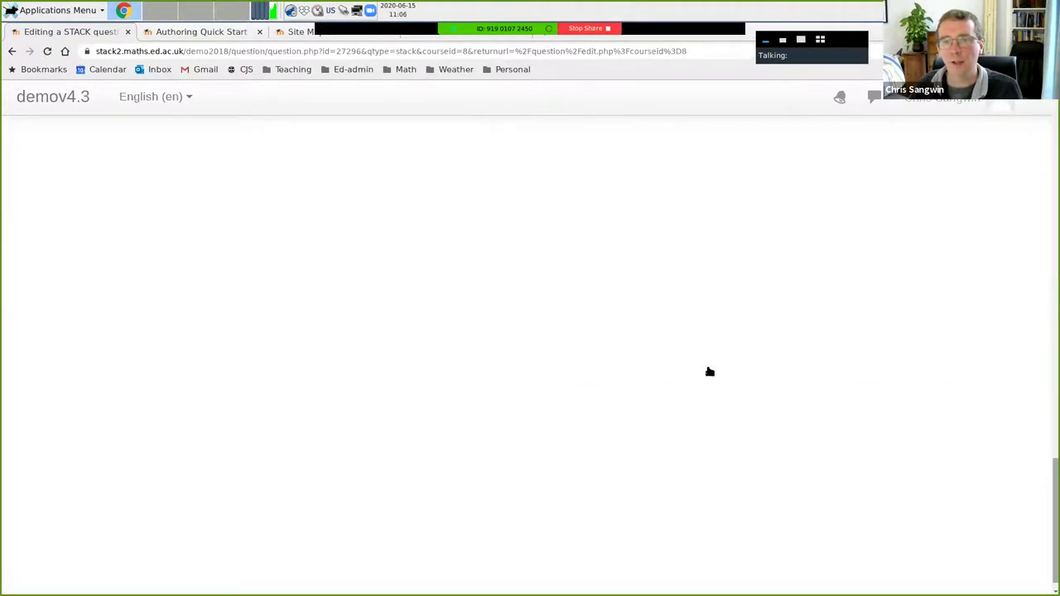
Step: Preview the question with 3*(x-1)^2 as the student's answer to check the displayed multiplication sign, and stop the screen share
left_click(749, 328)
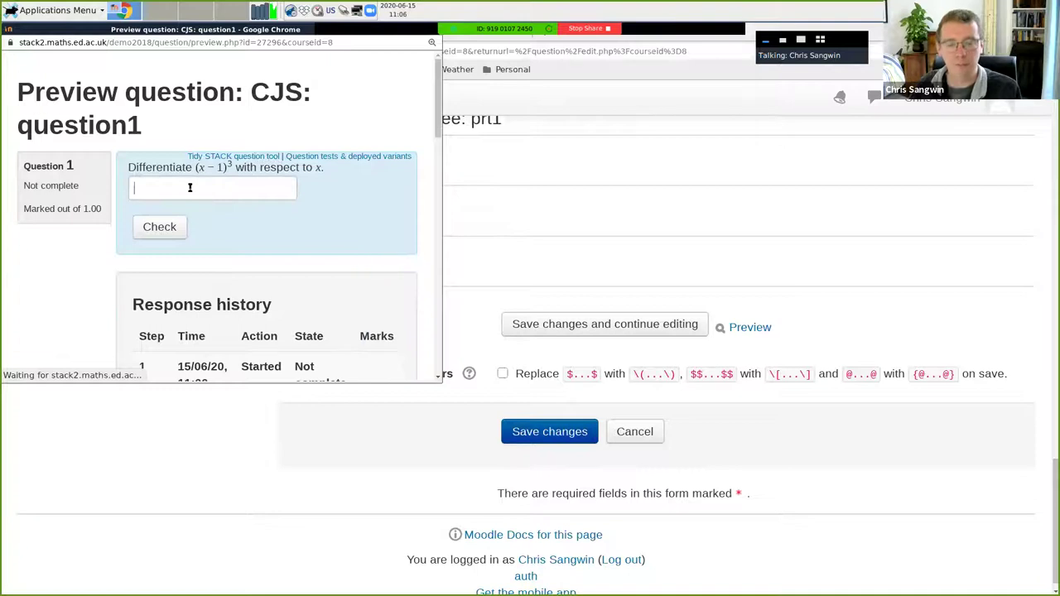
left_click(188, 187)
type("3*(x-1)^2")
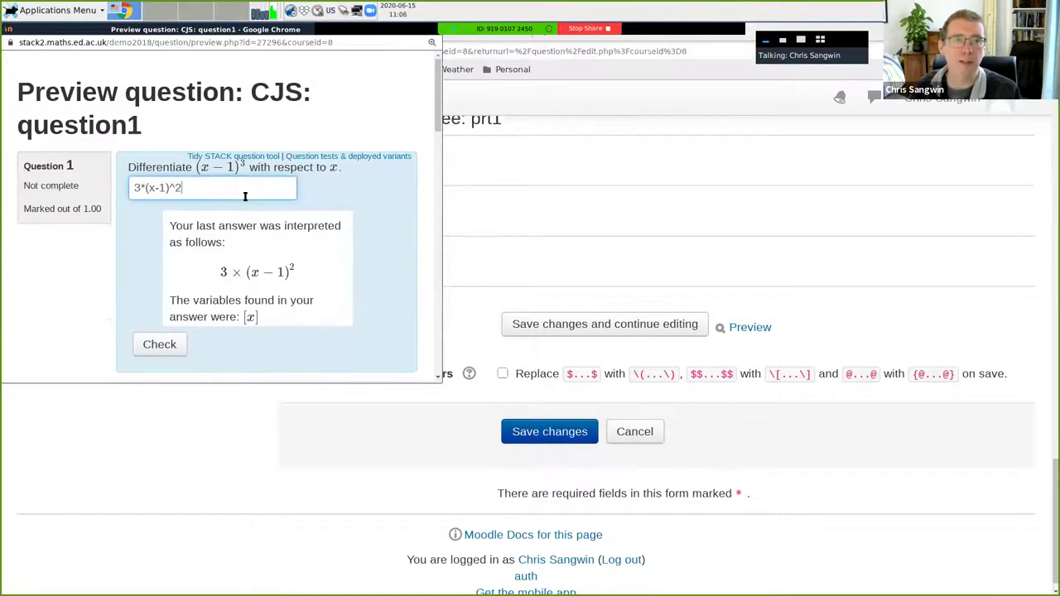
mouse_move(530, 37)
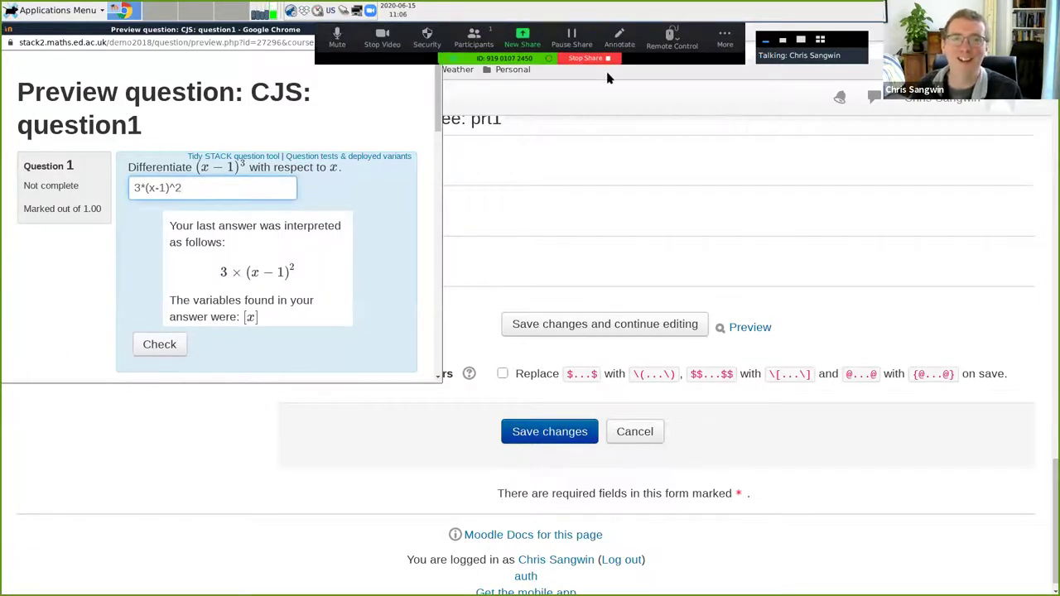
left_click(590, 58)
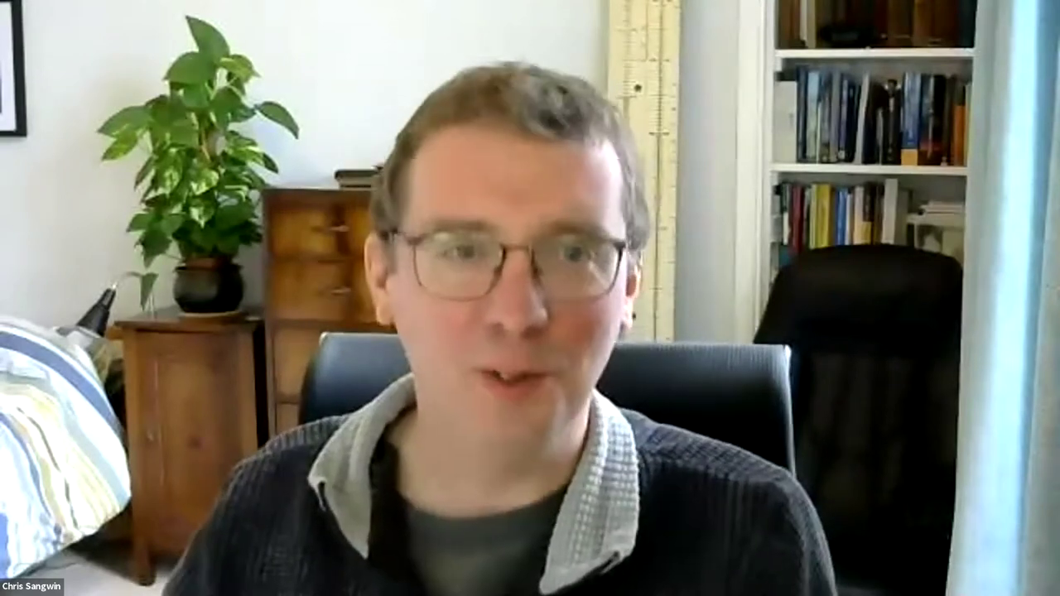
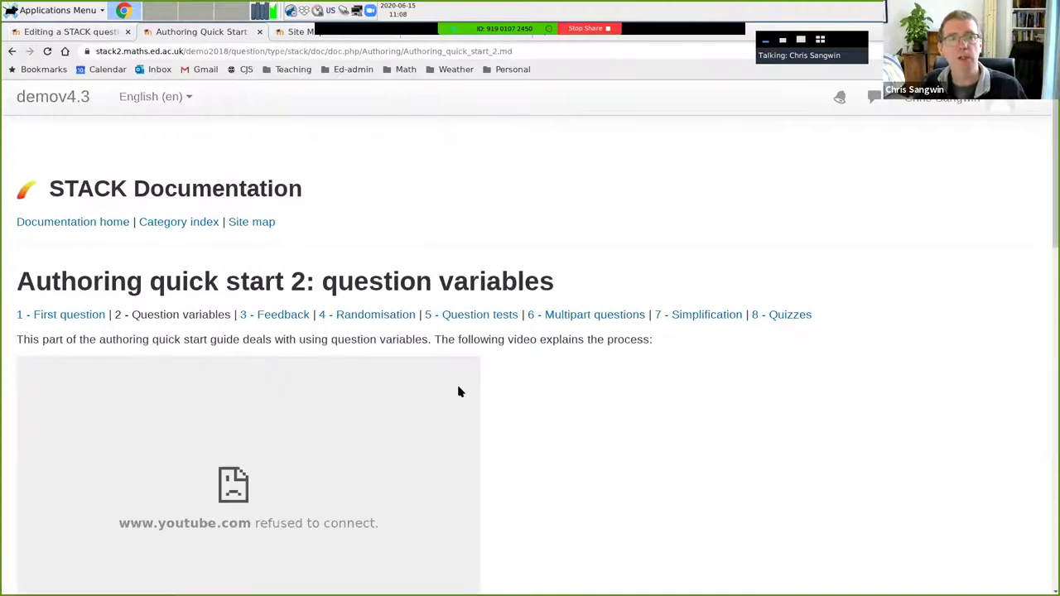
Step: Copy the two example question variable lines defining exp and ta from the "Authoring quick start 2: question variables" page
scroll(342, 323, "down", 6)
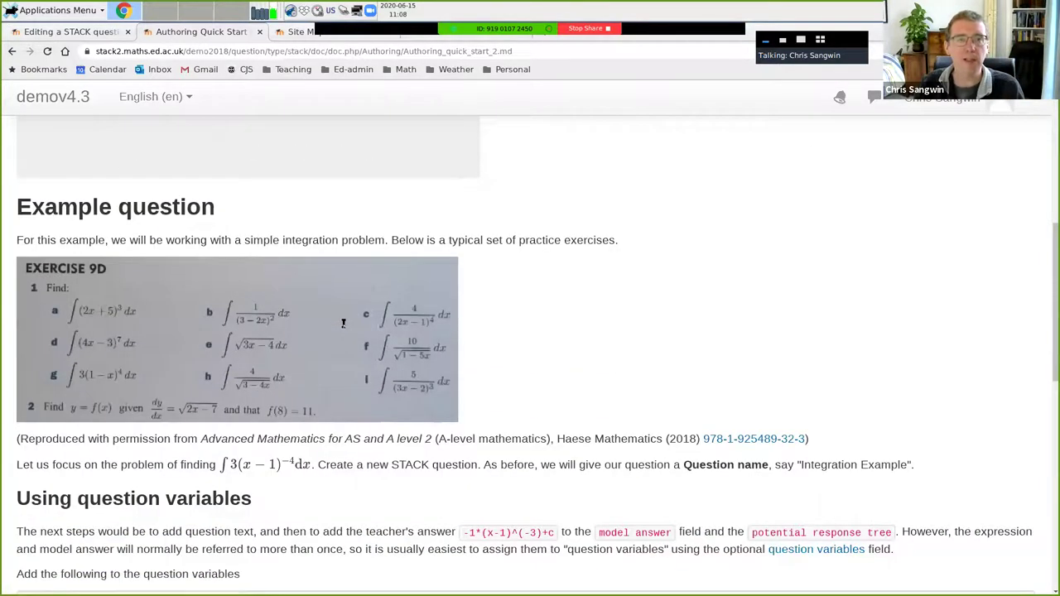
scroll(342, 323, "down", 3)
scroll(343, 323, "down", 4)
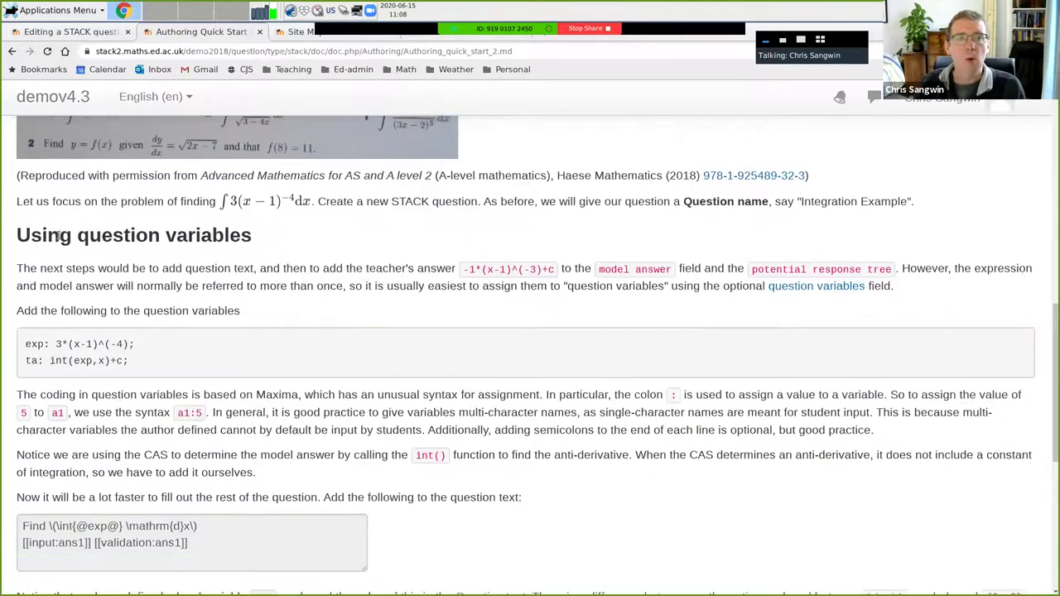
triple_click(298, 237)
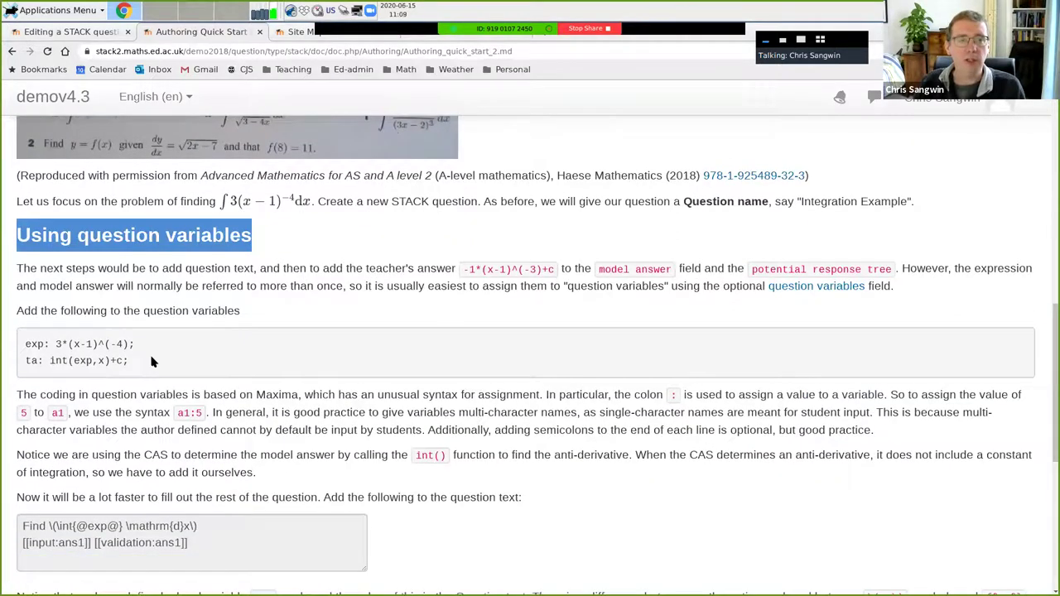
left_click_drag(25, 343, 168, 369)
key("ctrl+c")
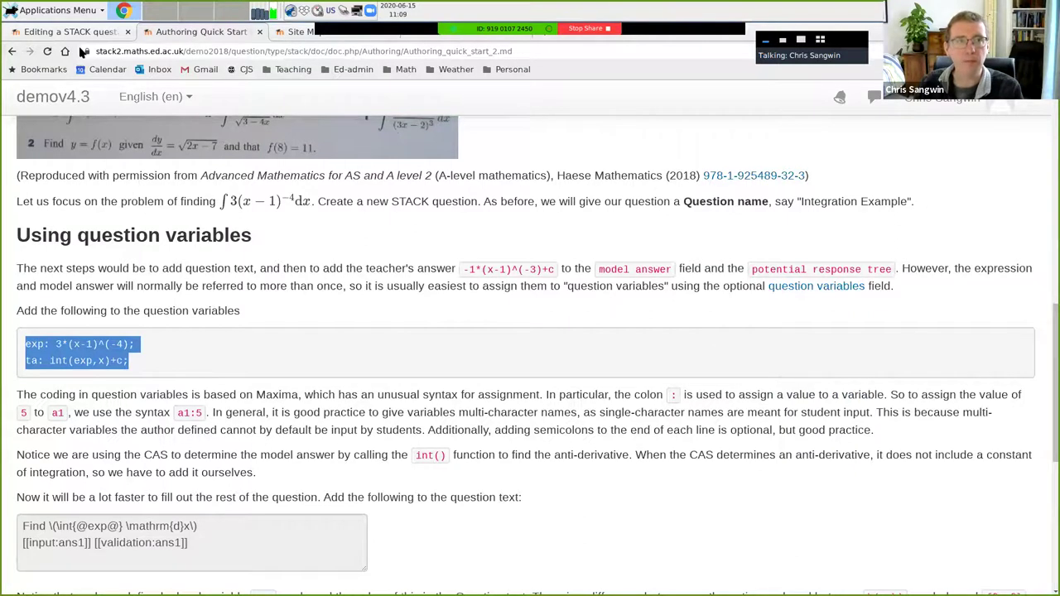
Step: Paste exp: 3*(x-1)^(-4); and ta: int(exp,x)+c; into the Question variables of the STACK question
key("ctrl+Page_Up")
left_click_drag(1050, 490, 1054, 159)
left_click(656, 375)
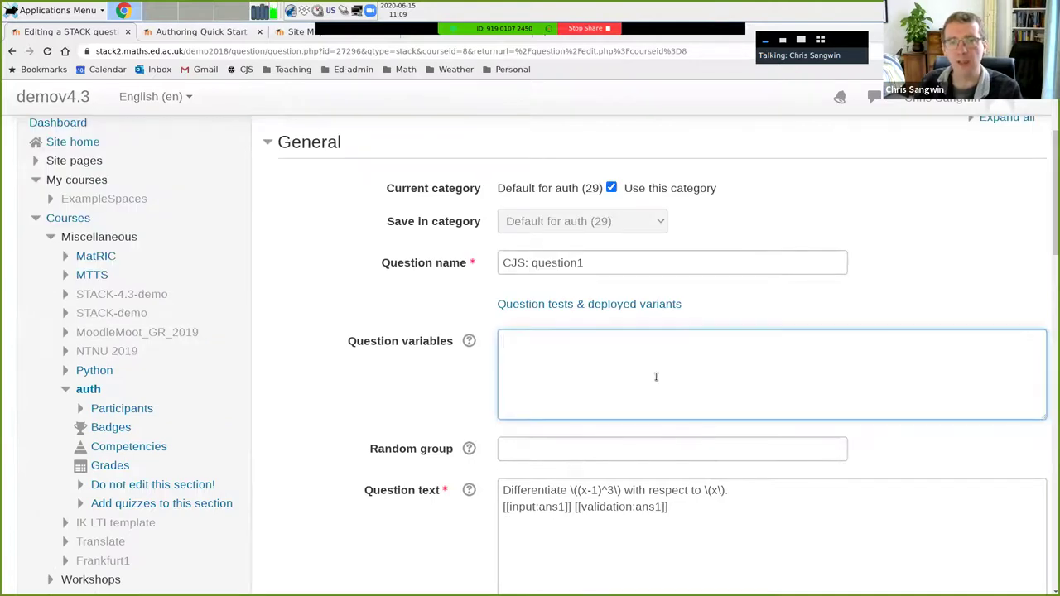
key("ctrl+v")
Step: Examine the variable names, the colon assignment, and the exp and ta expressions in the Question variables
left_click_drag(1050, 212, 611, 221)
left_click_drag(502, 234, 701, 232)
left_click(502, 248)
left_click(524, 233)
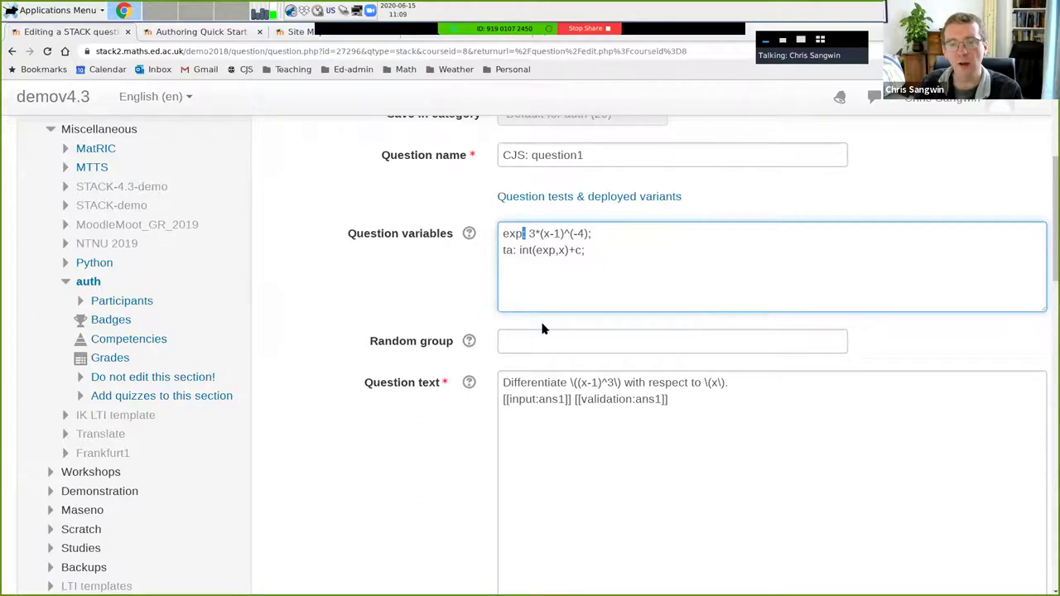
left_click_drag(529, 233, 590, 233)
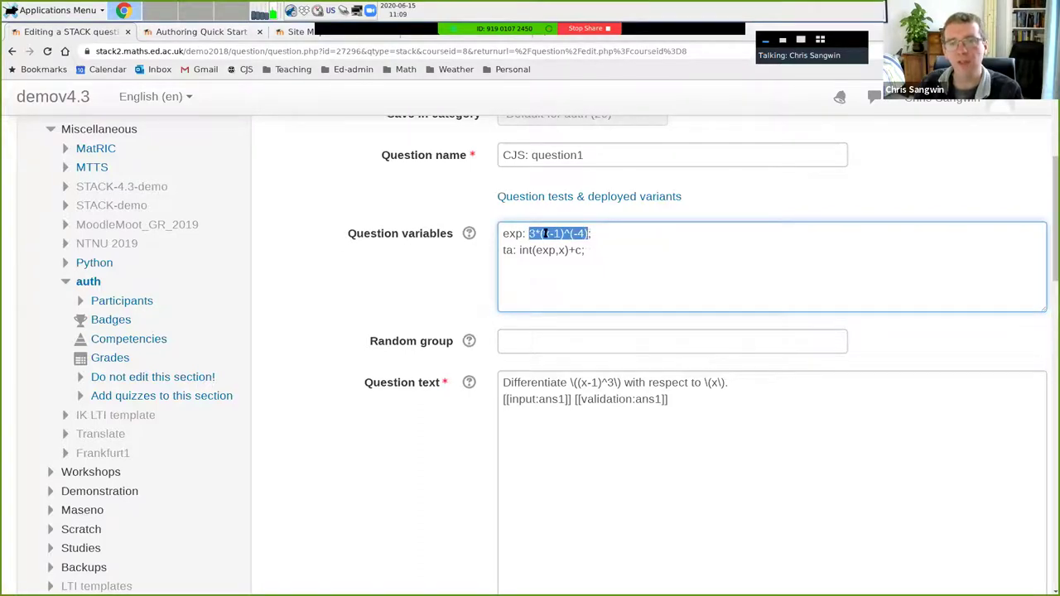
left_click_drag(502, 233, 520, 234)
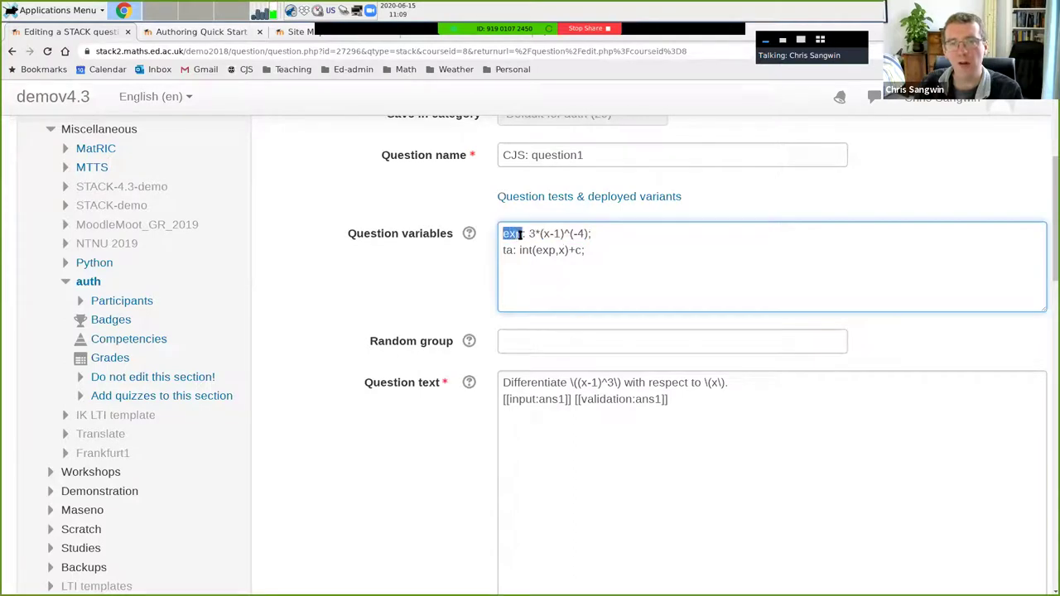
left_click(513, 251)
left_click_drag(503, 233, 599, 251)
left_click(504, 250)
left_click(520, 250)
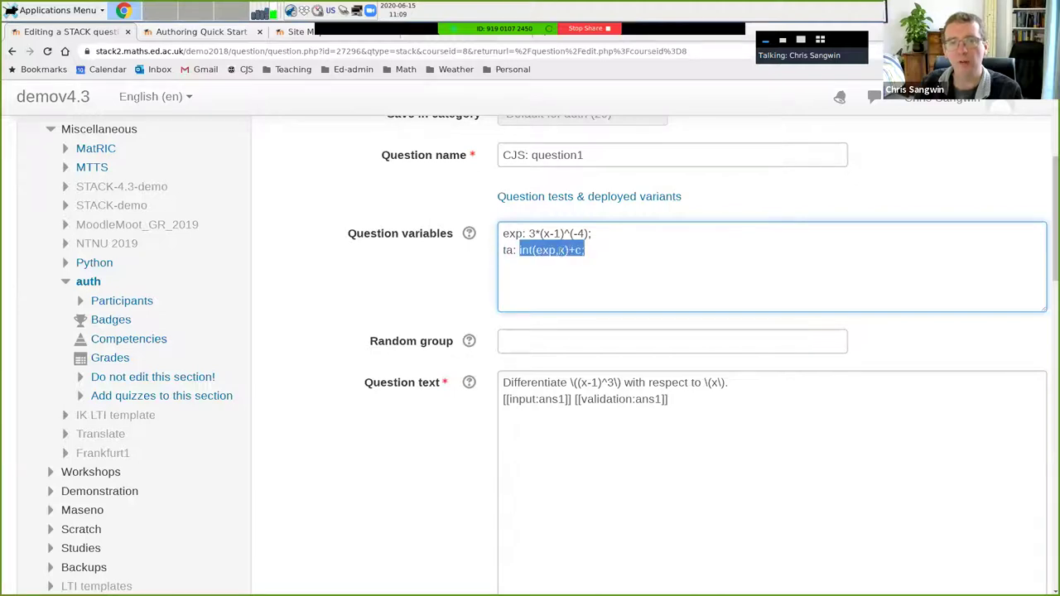
left_click(173, 35)
scroll(217, 472, "down", 3)
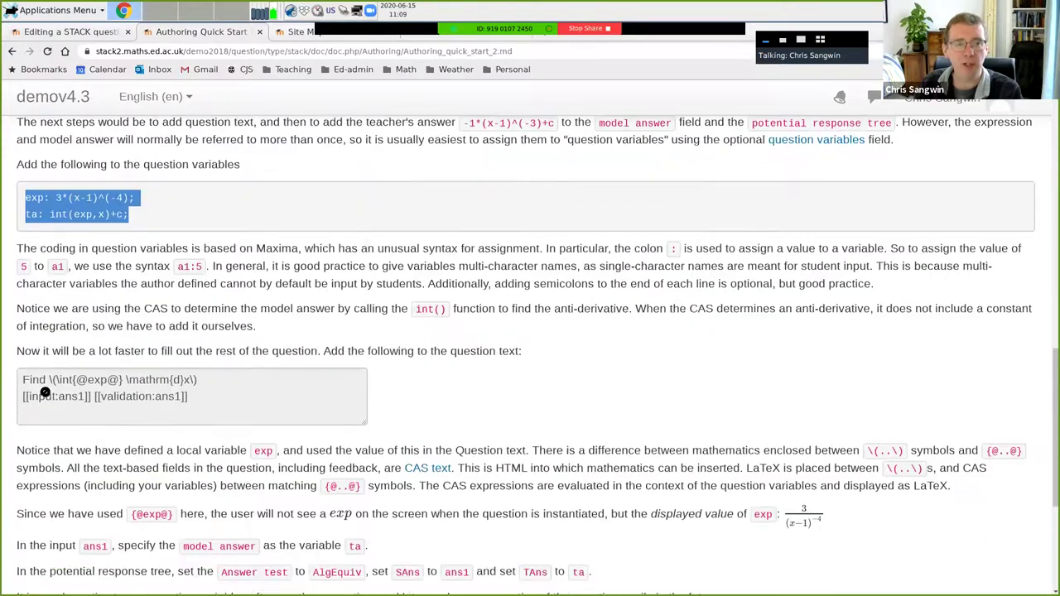
left_click_drag(20, 375, 278, 412)
key("ctrl+c")
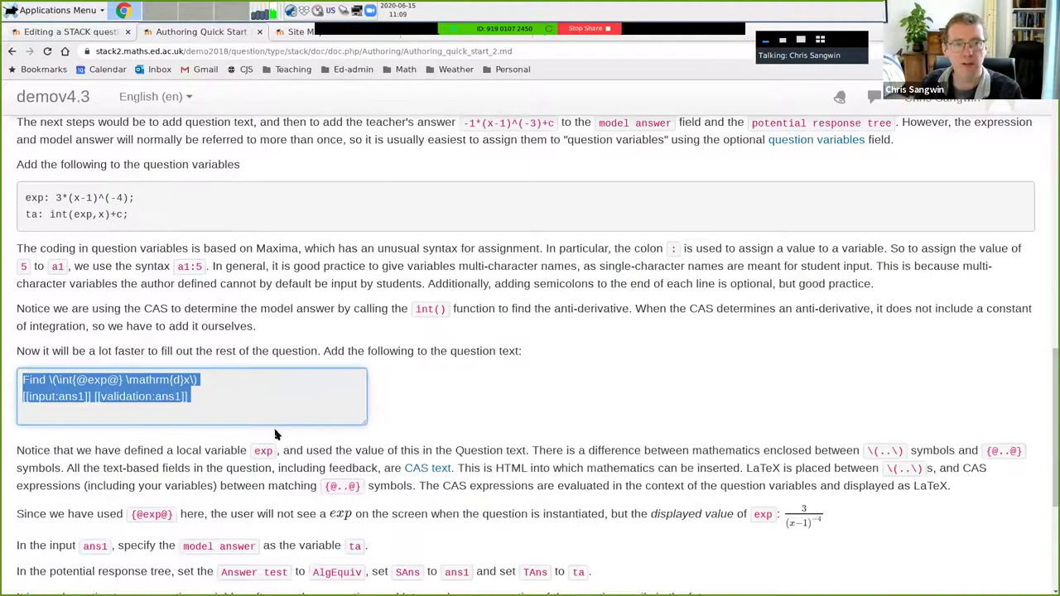
left_click(85, 39)
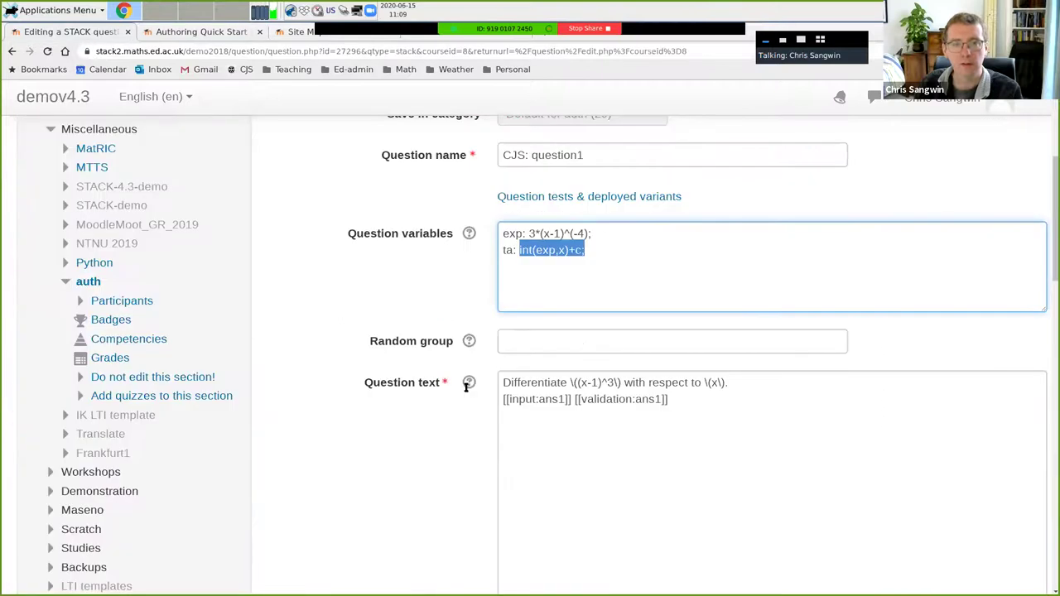
left_click(756, 402)
key("ctrl+a")
key("ctrl+v")
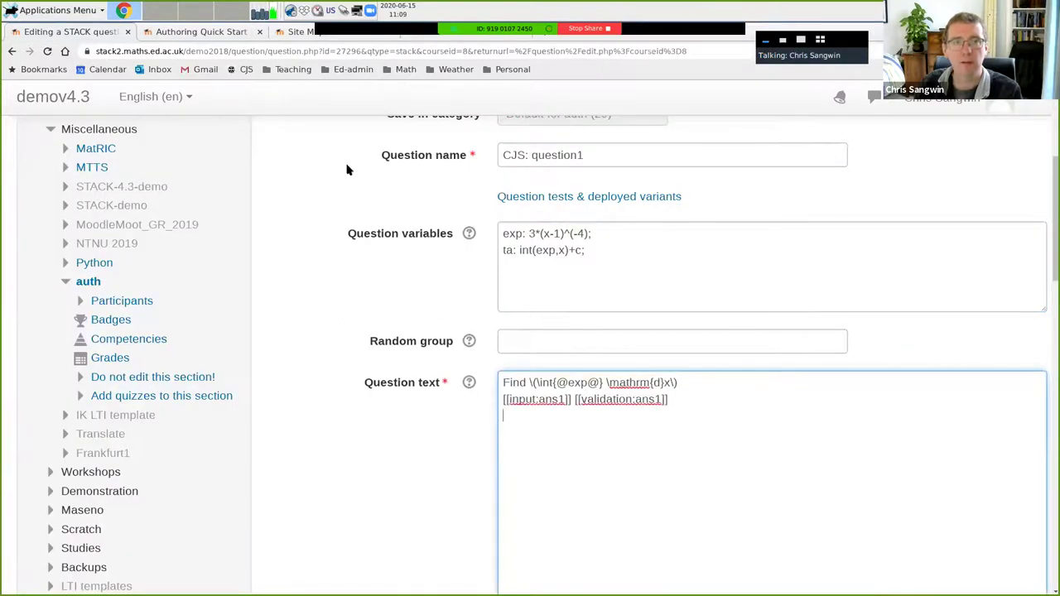
key("ctrl+Tab")
scroll(265, 402, "down", 5)
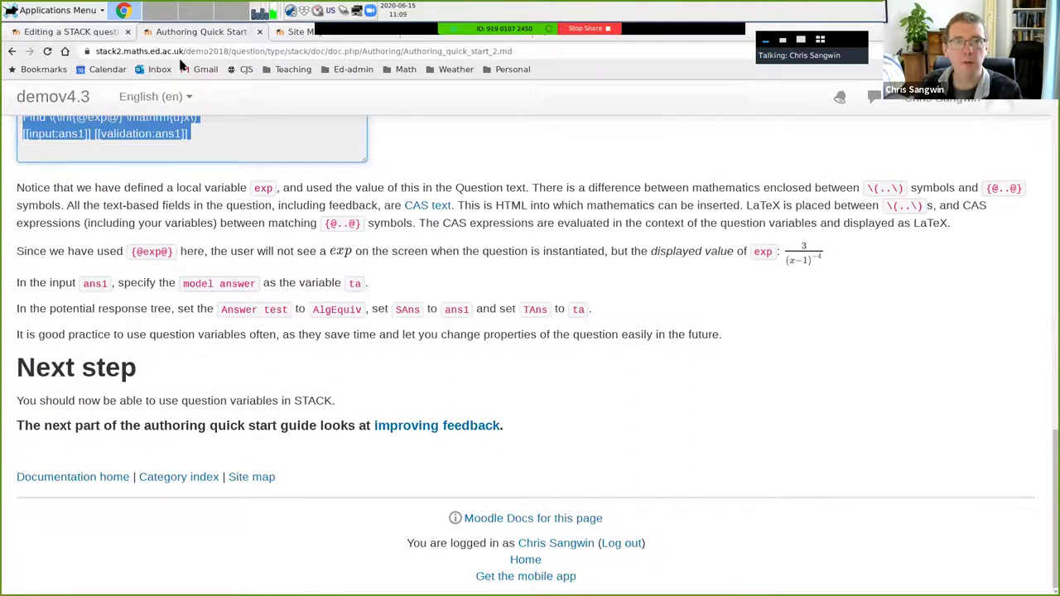
key("ctrl+shift+Tab")
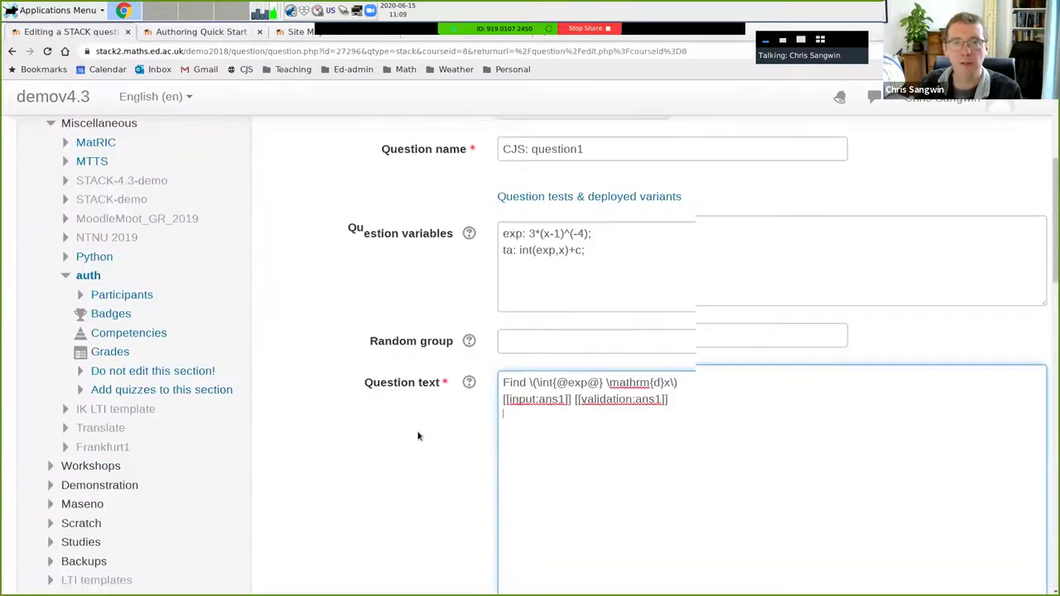
scroll(419, 433, "down", 1)
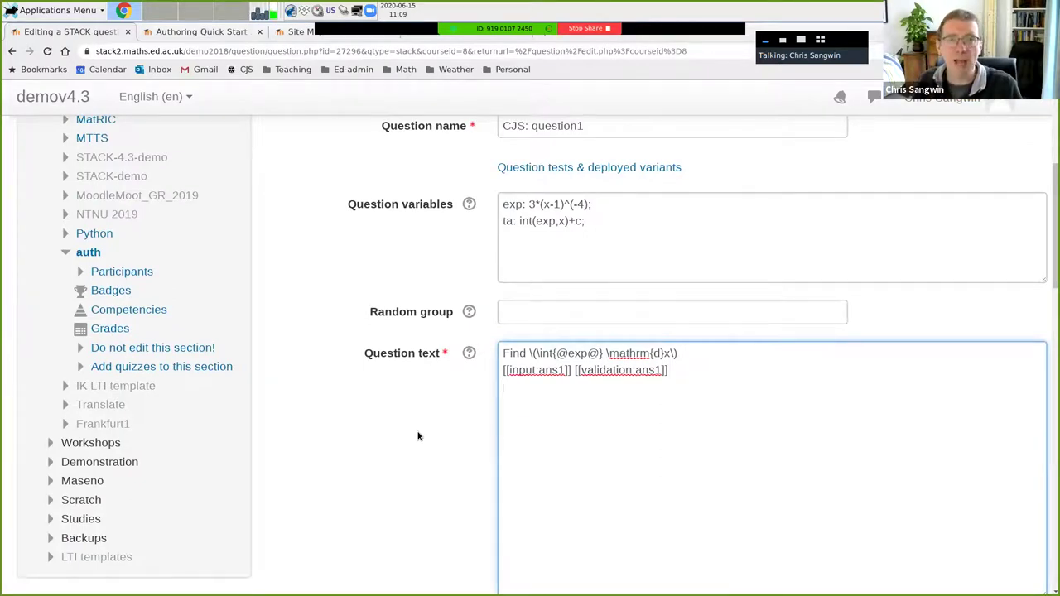
double_click(512, 204)
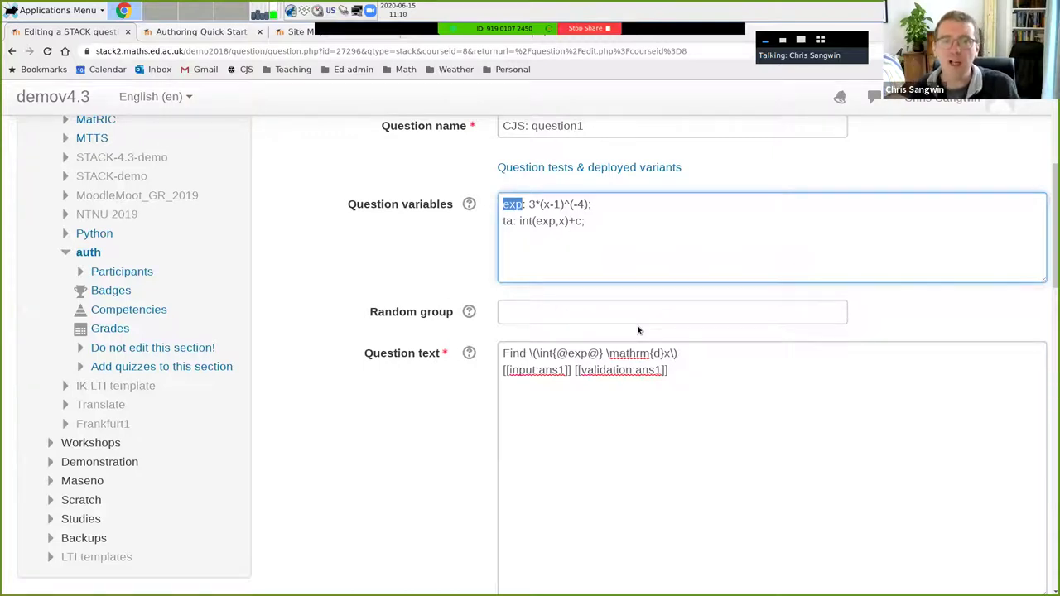
double_click(551, 352)
left_click(556, 353)
left_click_drag(556, 353, 603, 354)
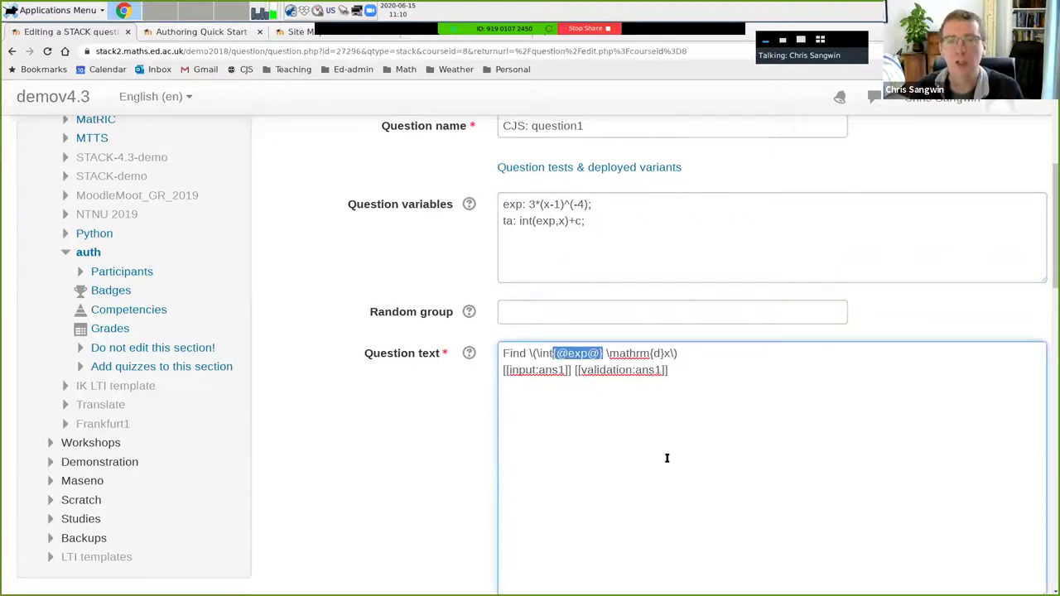
Step: Add two delimiter example lines, $.....$ and @.....@, beneath the input and validation tags in the question text
key("Left")
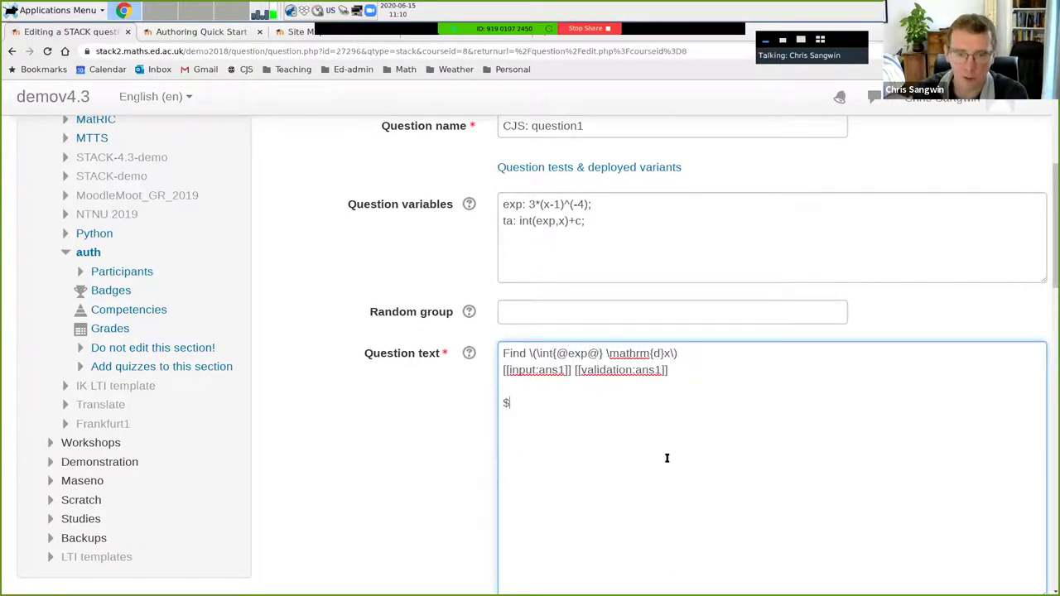
type("....$ ")
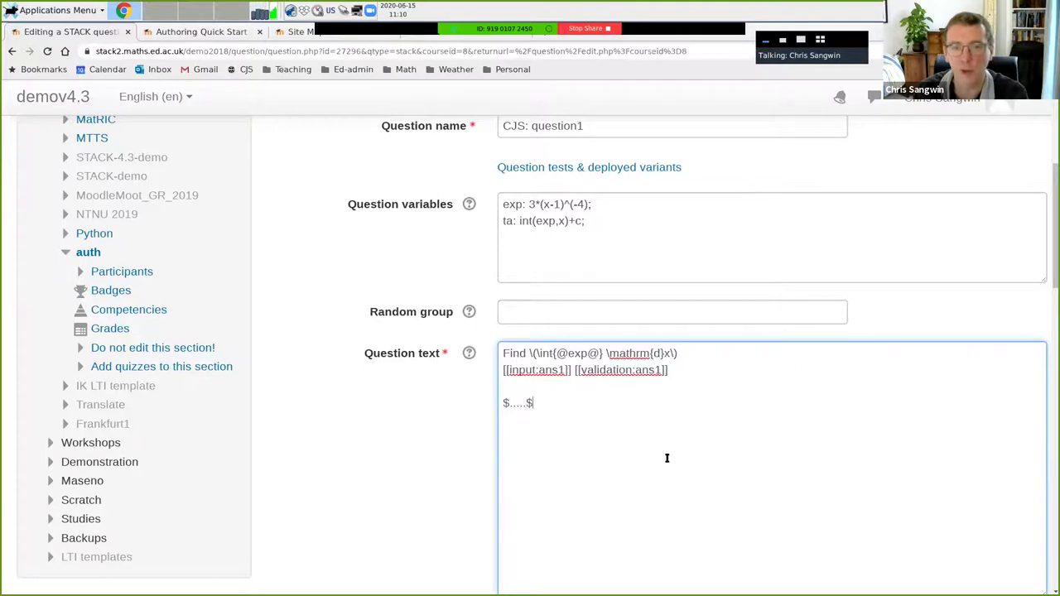
type("@")
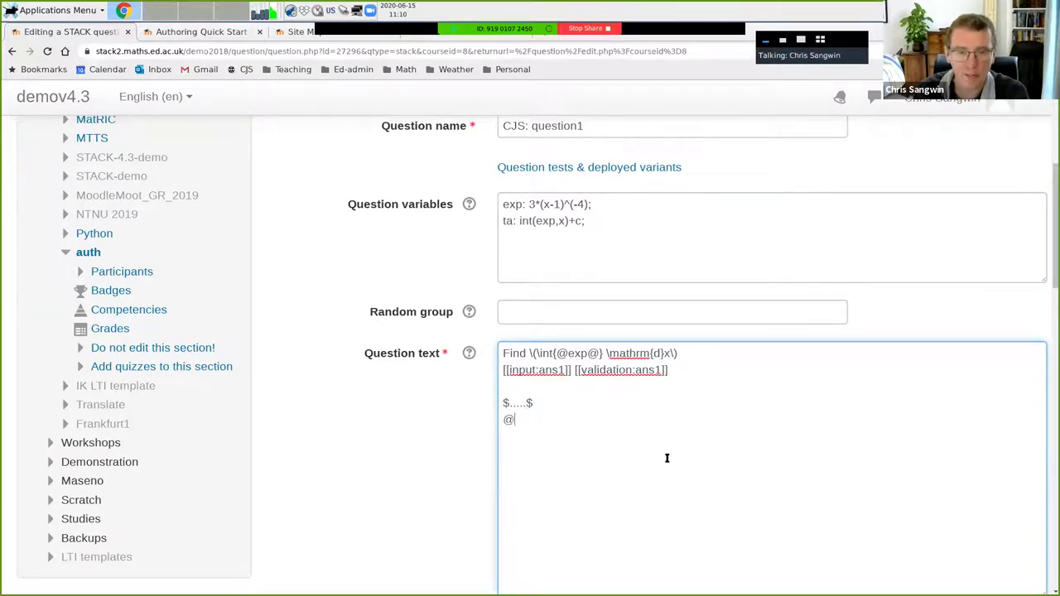
type(".....@")
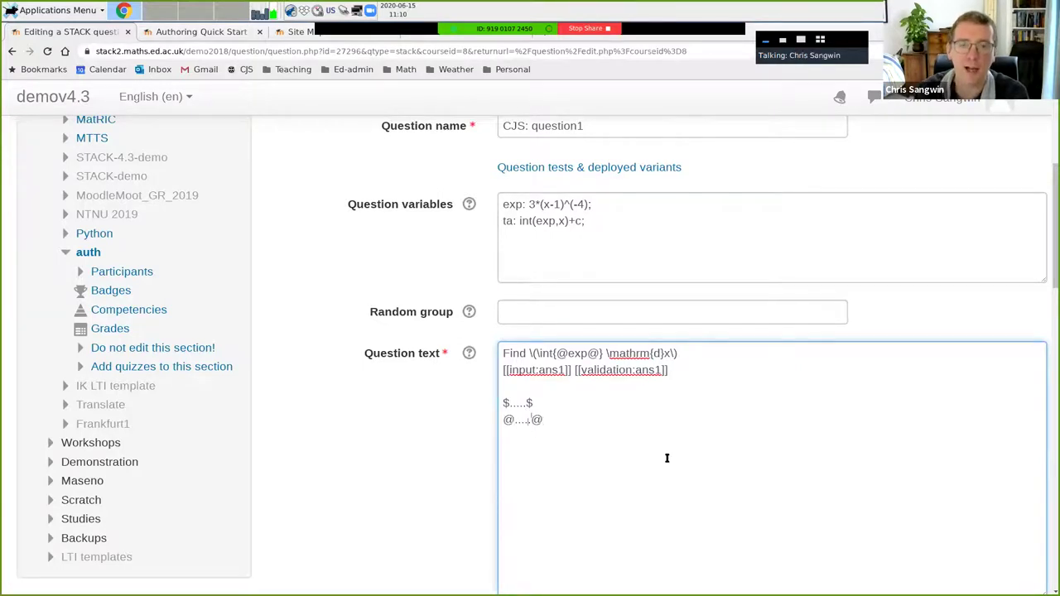
Step: Rewrite the @.....@ example line in the question text as {@ -> CAS @}
key("shift+Left")
key("shift+Left")
key("shift+Left")
key("shift+Left")
key("shift+Left")
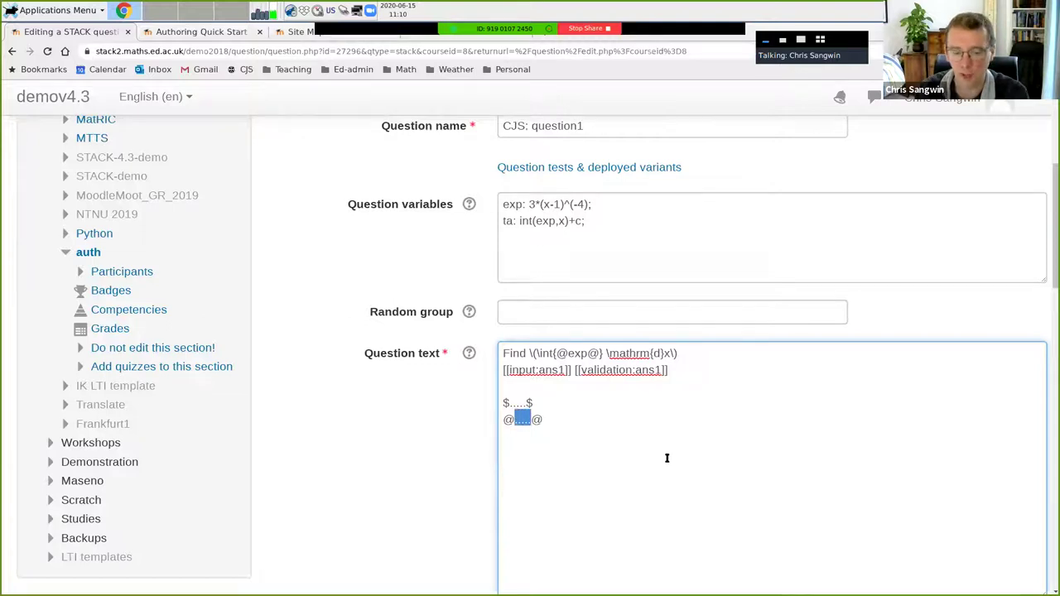
type("-> CAS @")
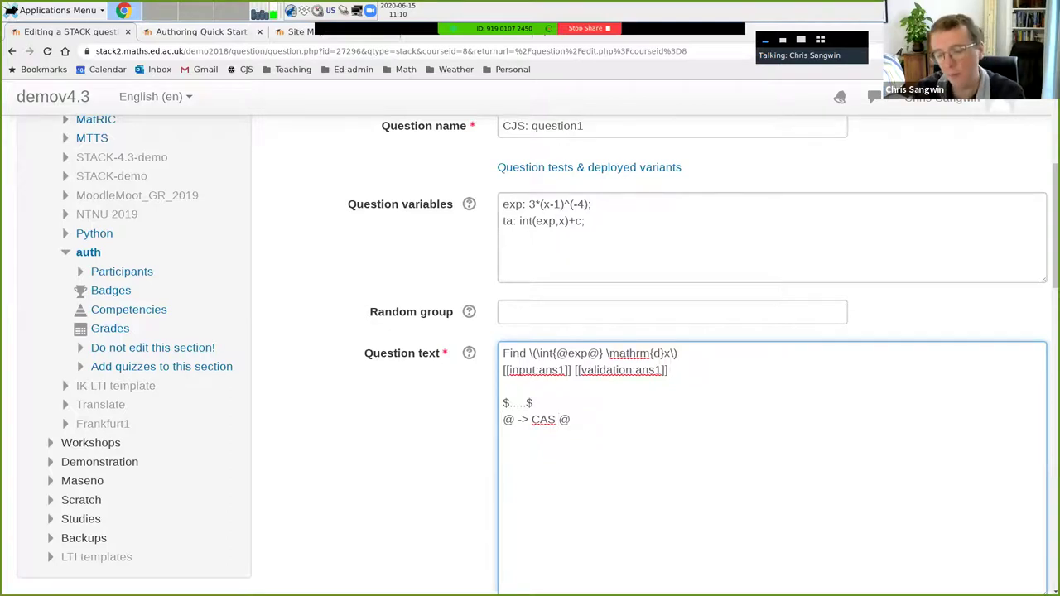
type("{")
key("End")
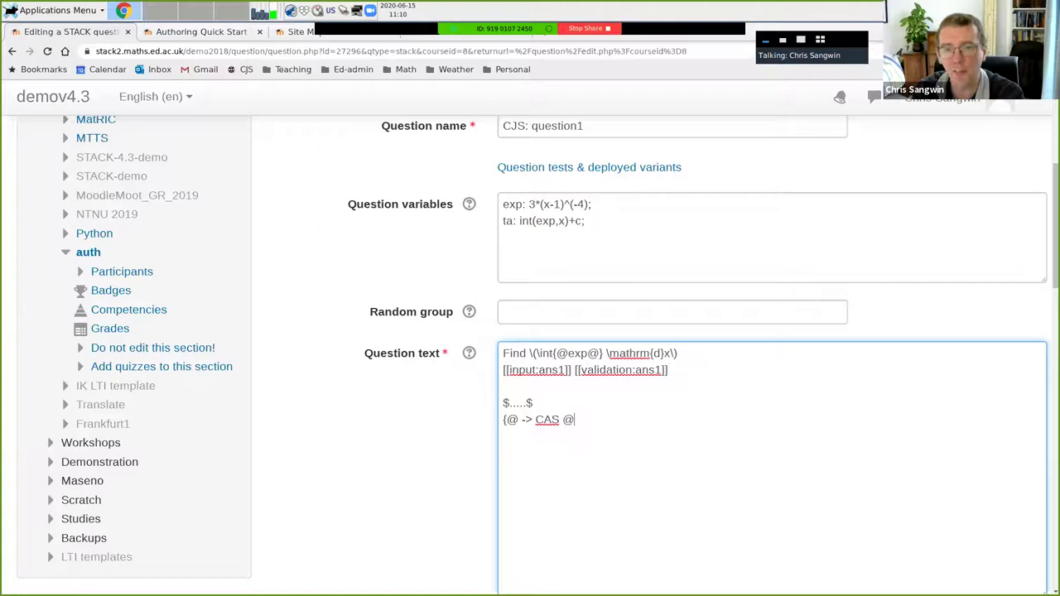
Step: Examine the curly-brace-and-@ delimiters around the CAS example, comparing them with the $.....$ line above
key("Home")
key("shift+Right")
key("shift+Right")
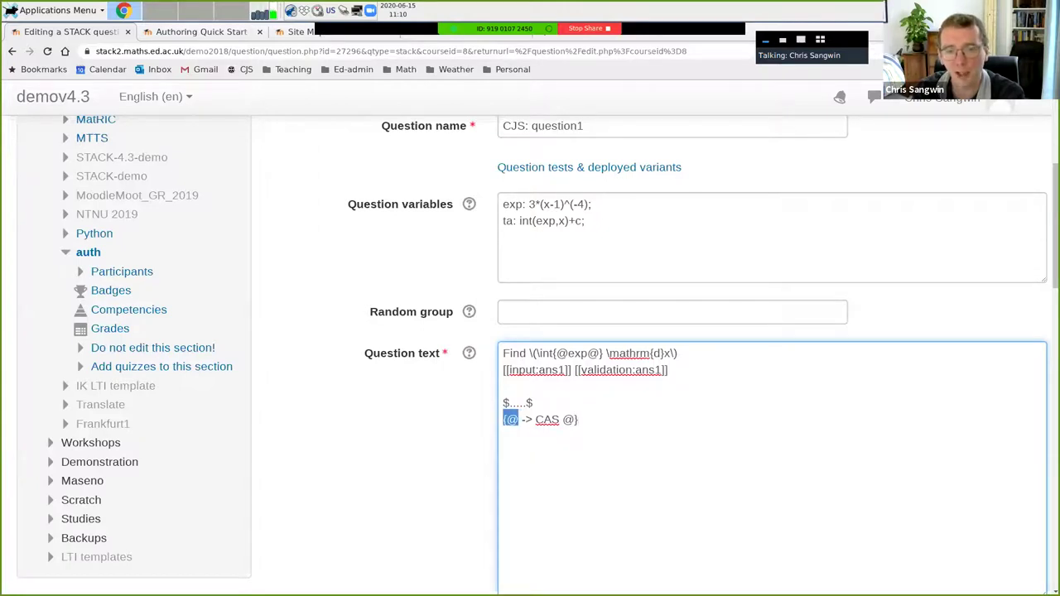
key("End")
key("shift+End")
key("Up")
key("Down")
key("Home")
key("shift+Right")
key("shift+Right")
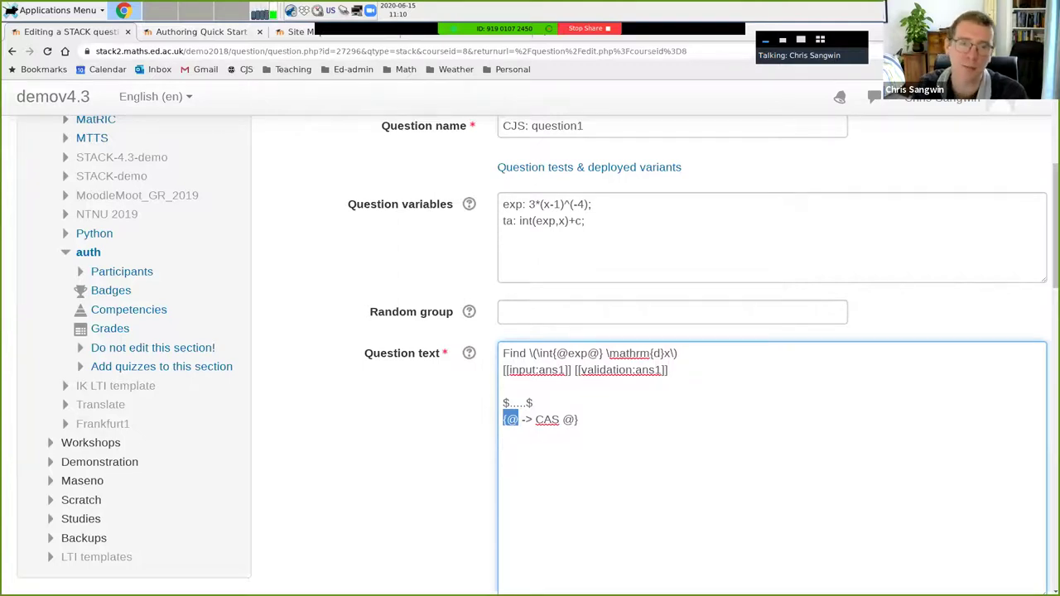
key("Up")
key("Home")
key("shift+Down")
key("shift+End")
key("BackSpace")
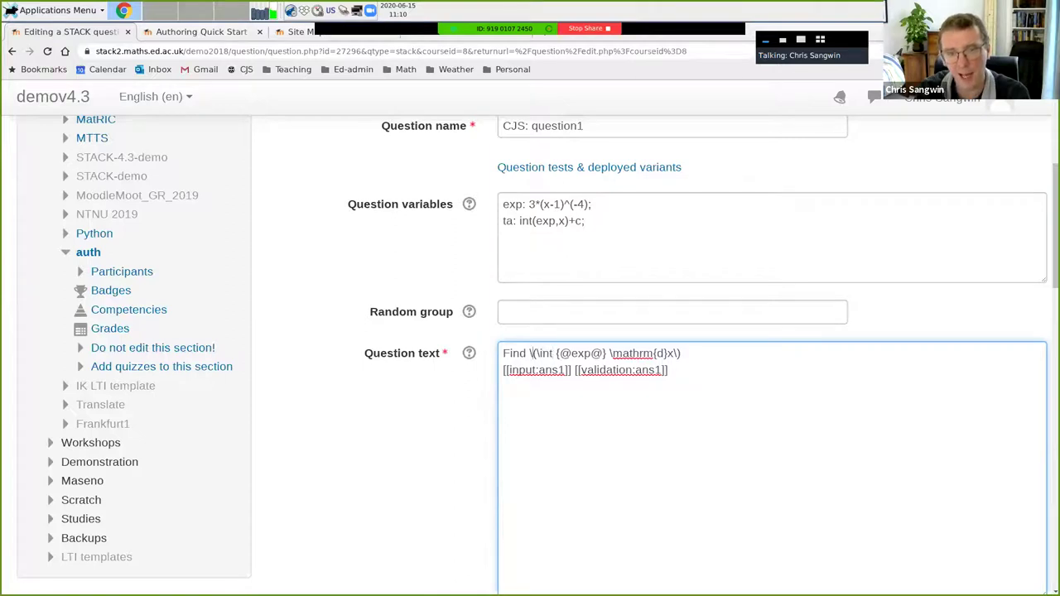
left_click_drag(531, 354, 609, 354)
left_click(553, 354)
left_click(584, 354)
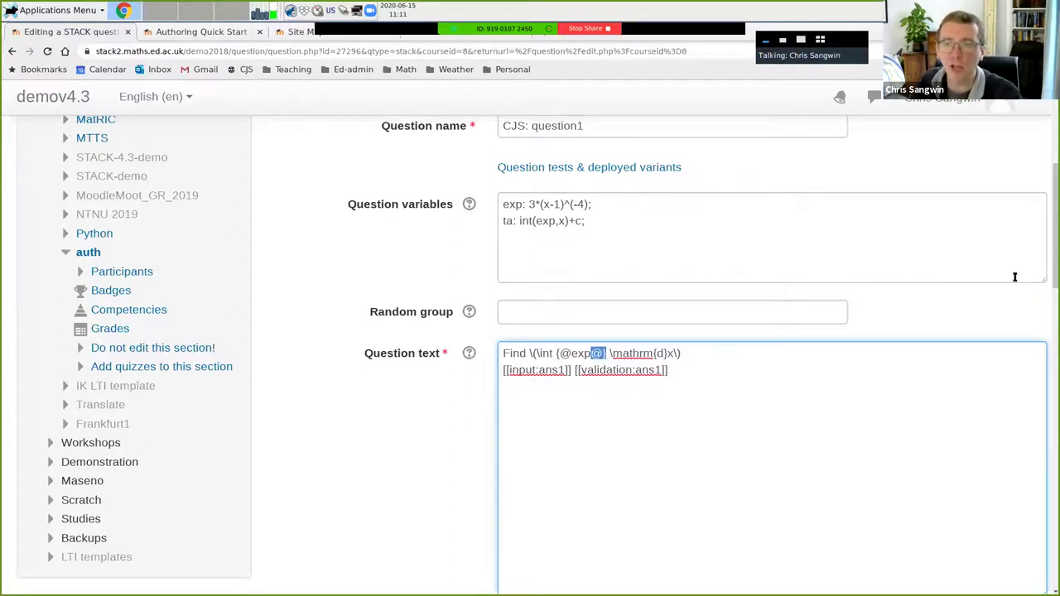
Step: Set the model answer of input ans1 to ta
left_click_drag(1051, 233, 1033, 447)
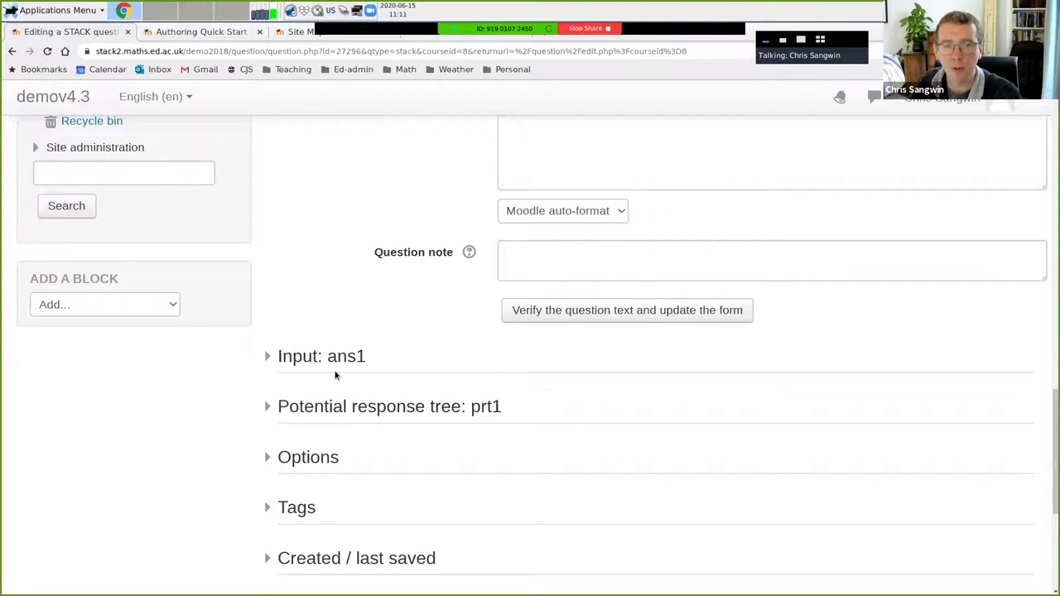
left_click(331, 357)
left_click(543, 444)
left_click_drag(542, 444, 489, 446)
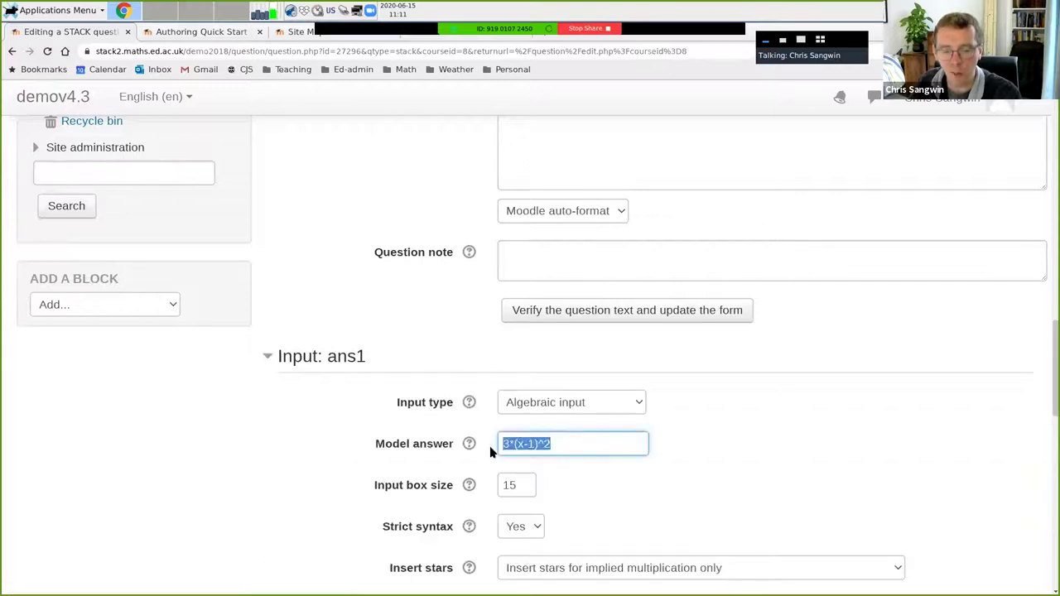
type("ta")
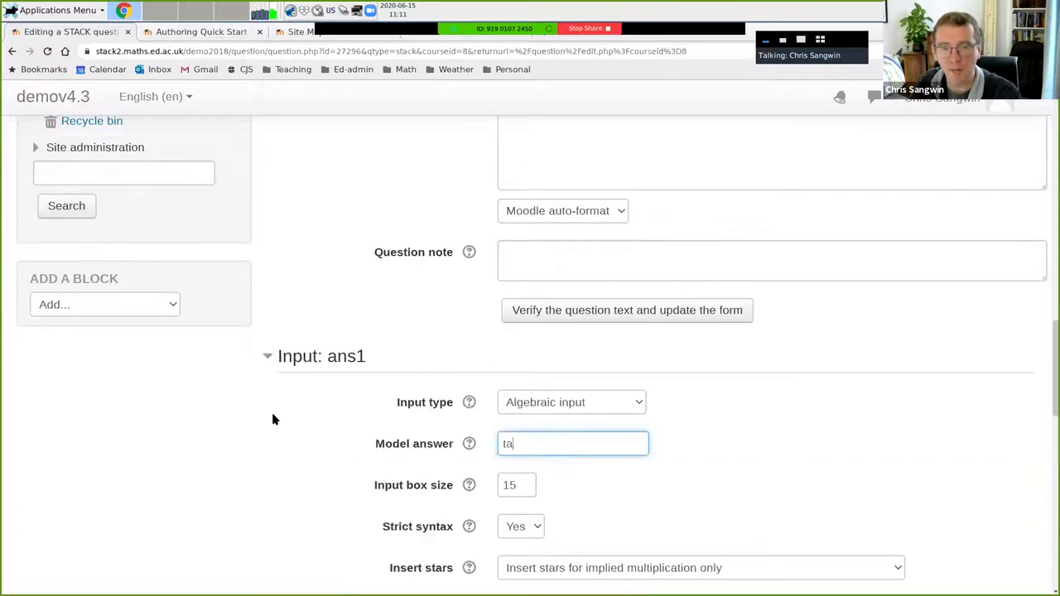
left_click(269, 357)
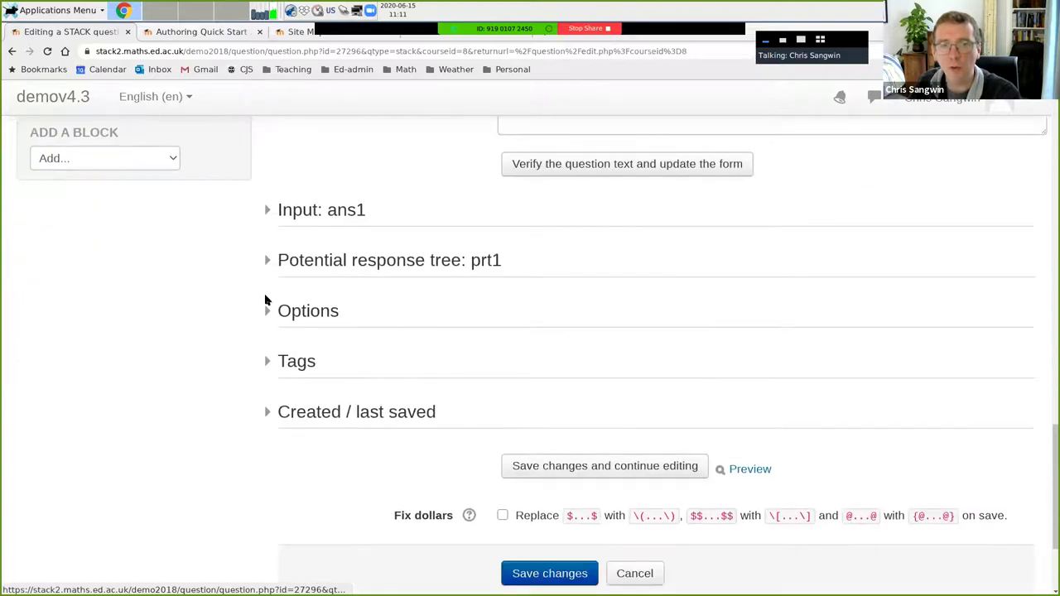
Step: Set TAns to ta in Node 1 of the potential response tree prt1
left_click(265, 263)
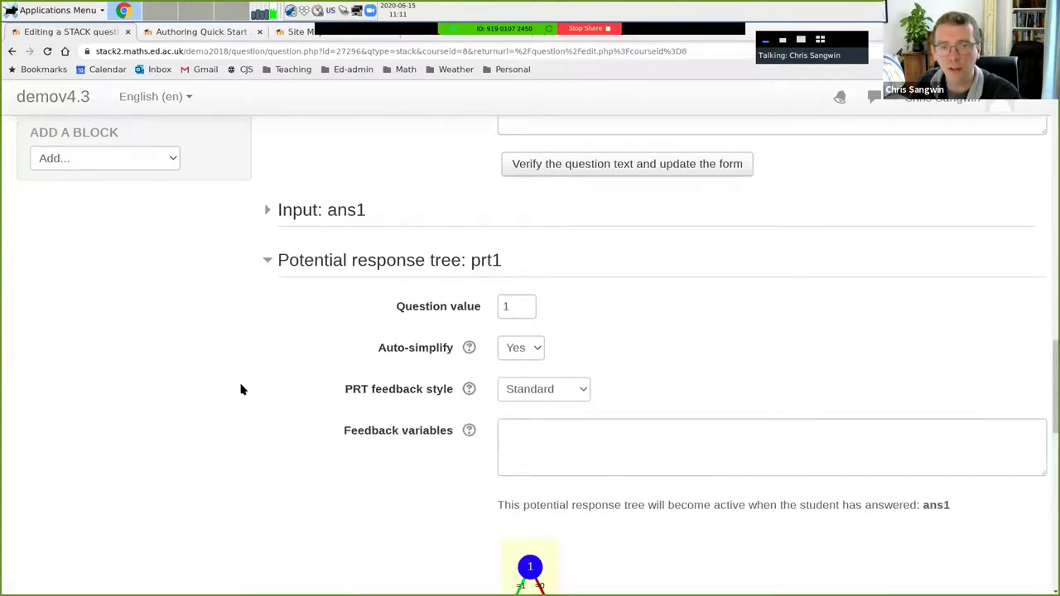
scroll(241, 389, "down", 5)
left_click_drag(774, 317, 739, 323)
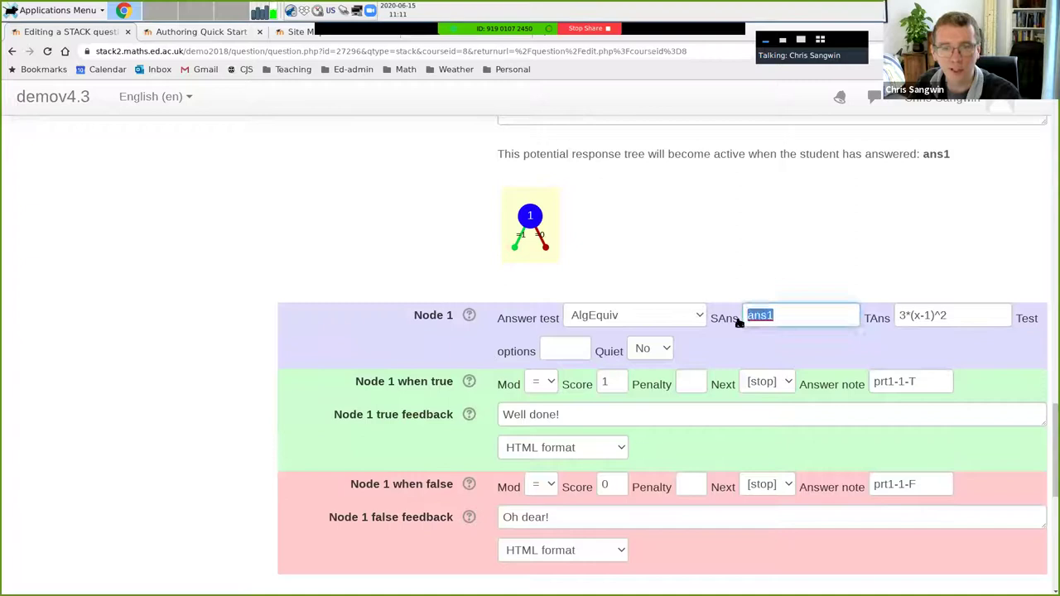
left_click(960, 318)
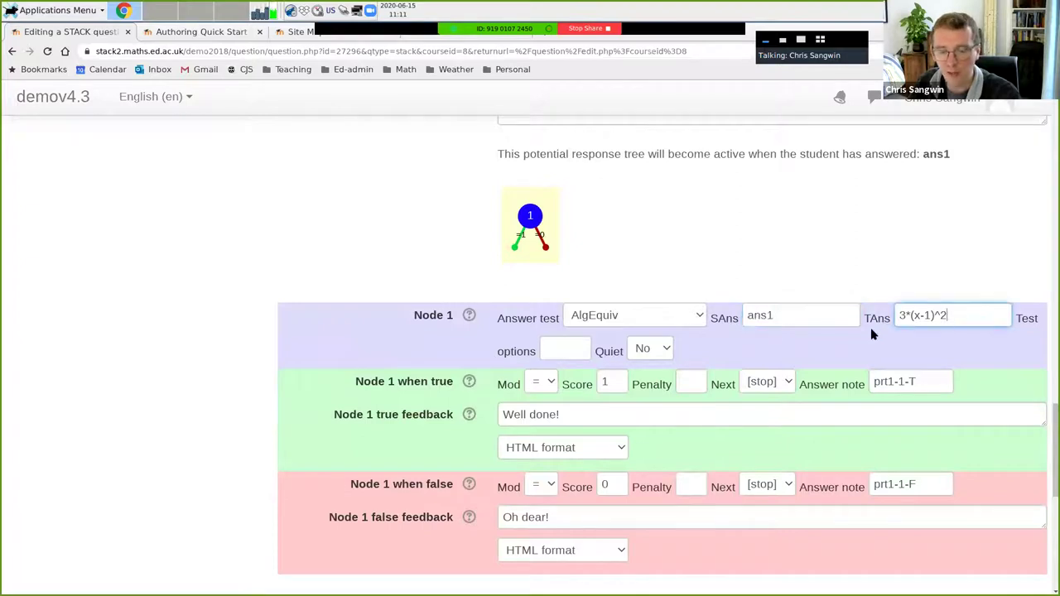
key("ctrl+a")
type("ta")
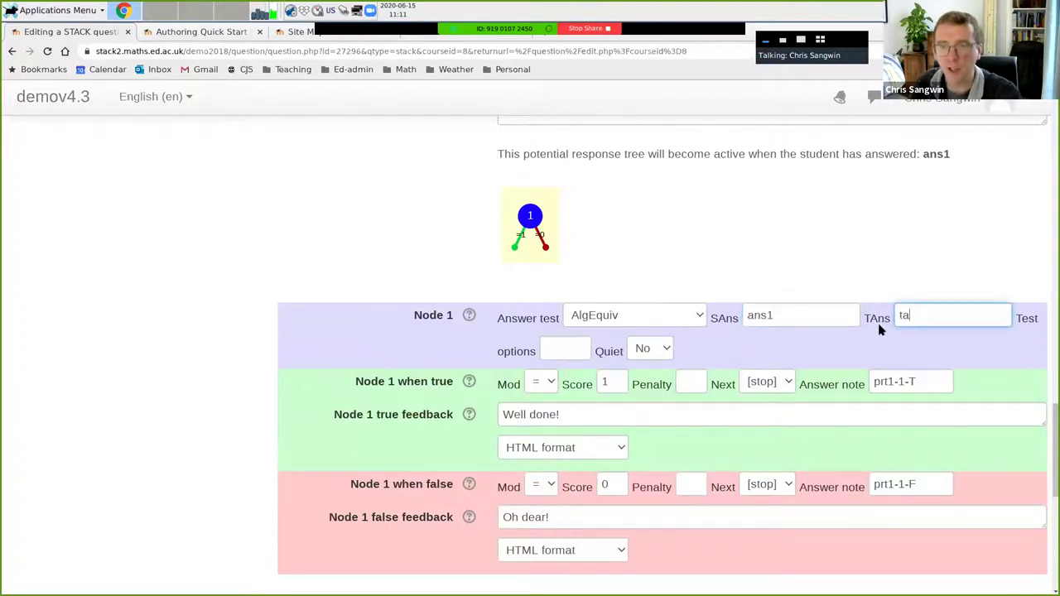
Step: Change Node 1's answer test to Int and set its test options to x
left_click(644, 315)
scroll(650, 280, "down", 1)
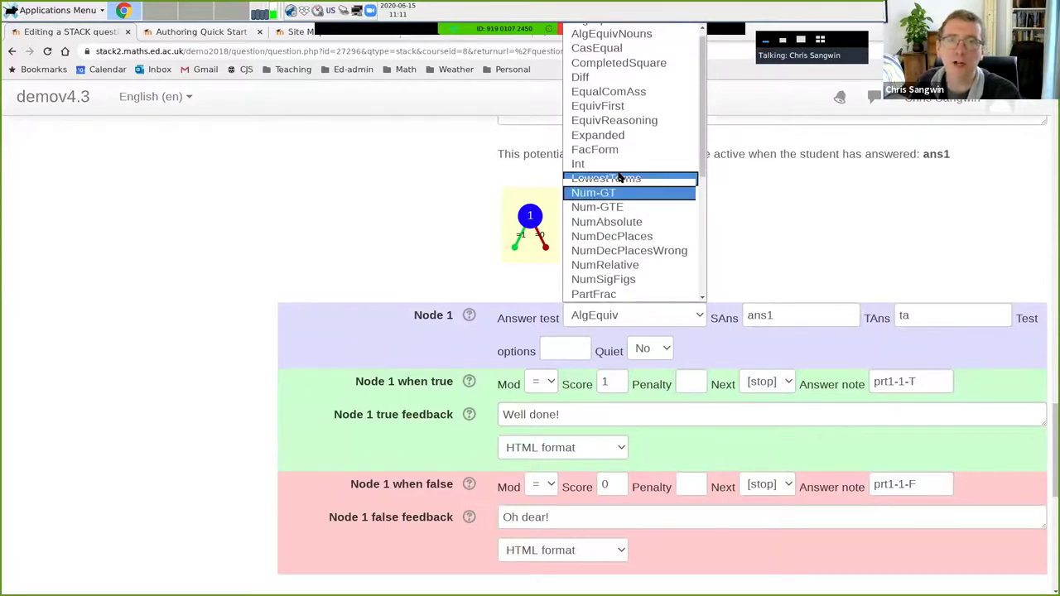
left_click(577, 166)
left_click(555, 354)
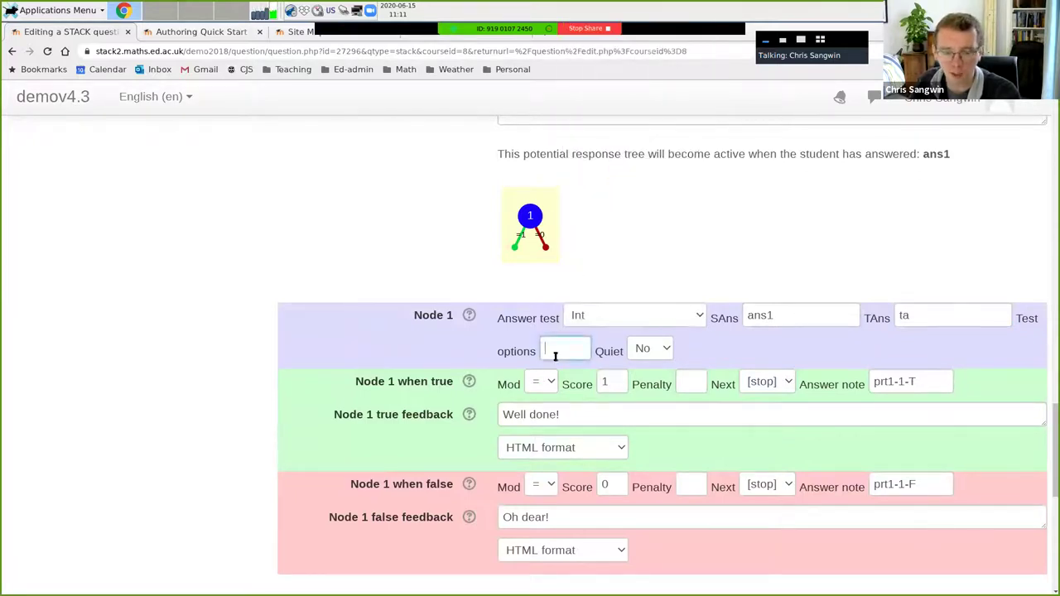
type("x")
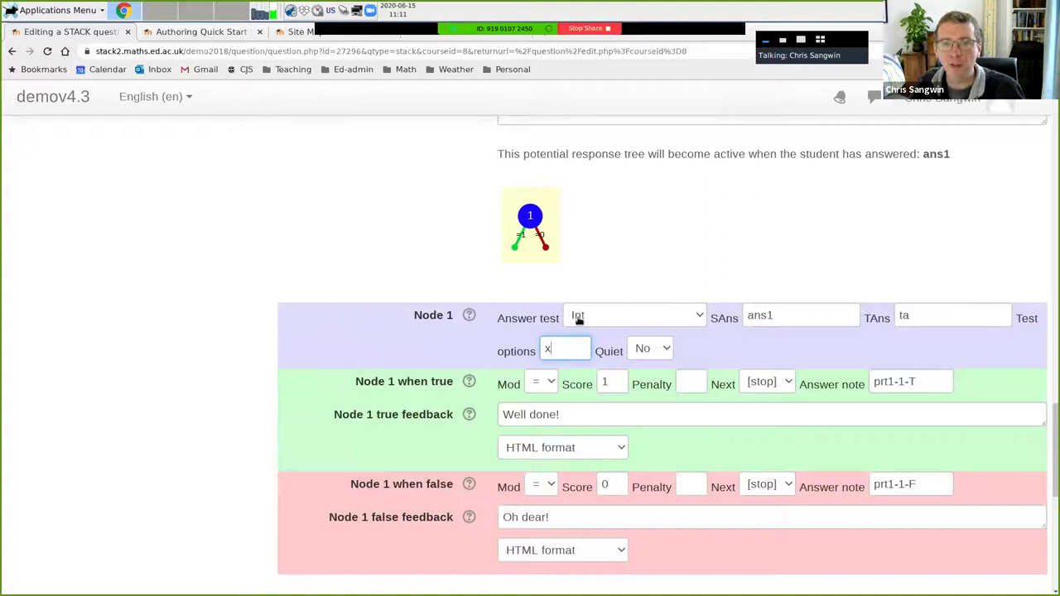
left_click_drag(570, 350, 546, 350)
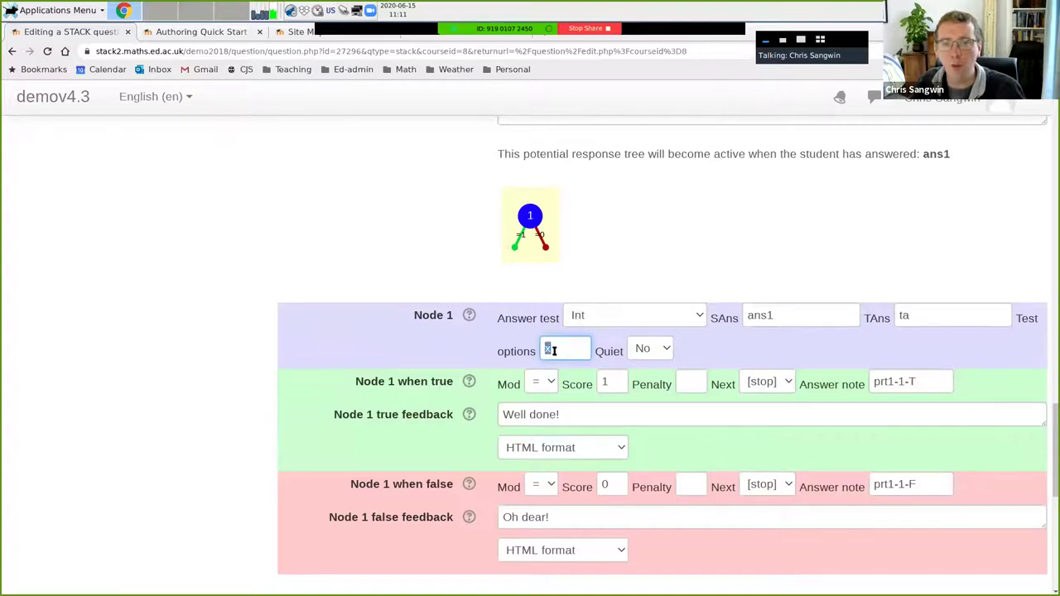
Step: Save the question while continuing to edit it, and preview it with the correct responses filled in
left_click_drag(1052, 488, 1051, 572)
left_click(601, 402)
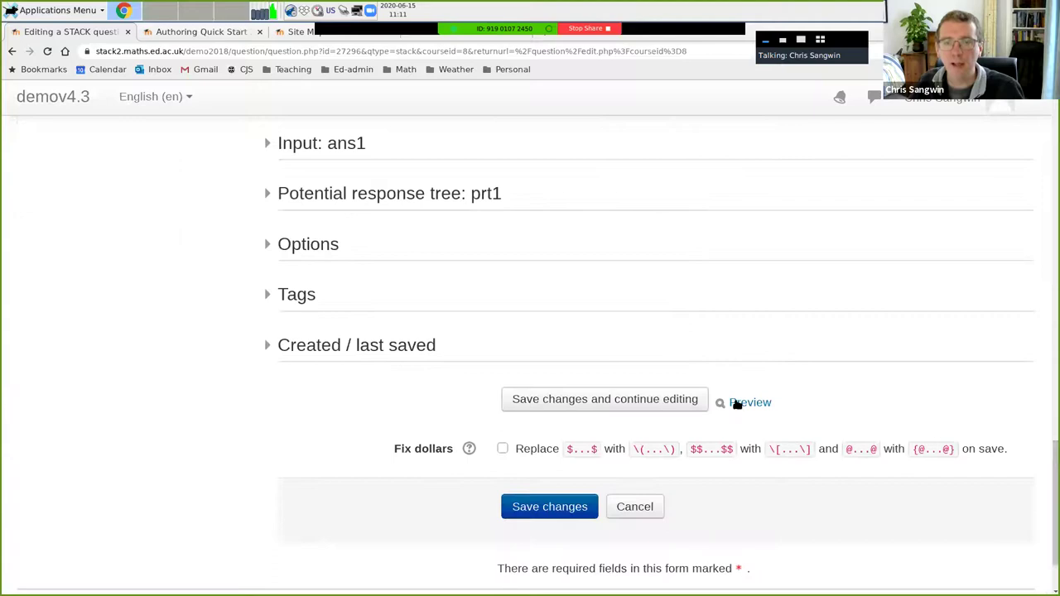
left_click(736, 402)
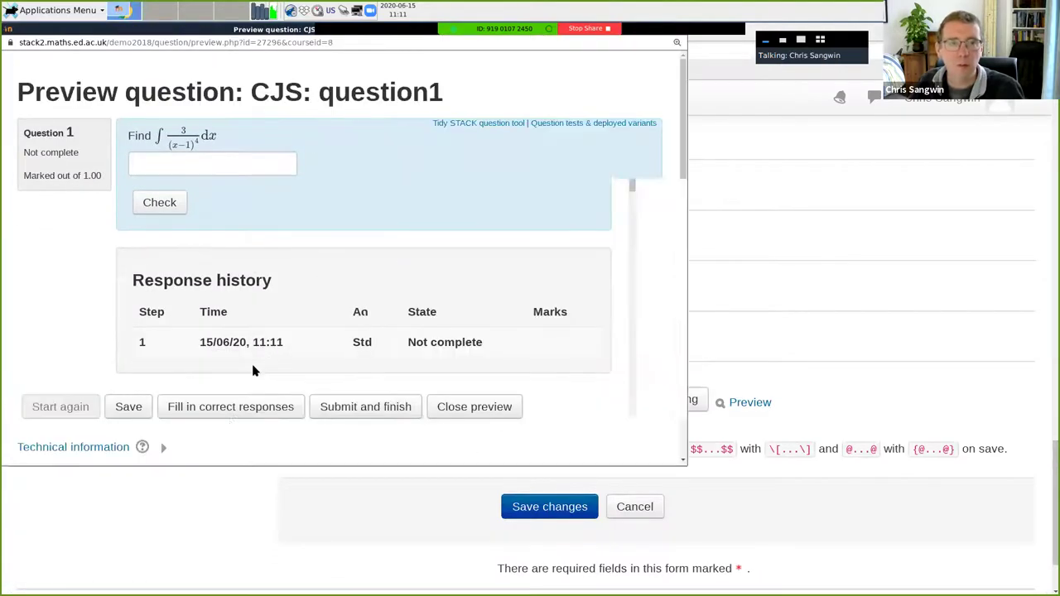
left_click(232, 407)
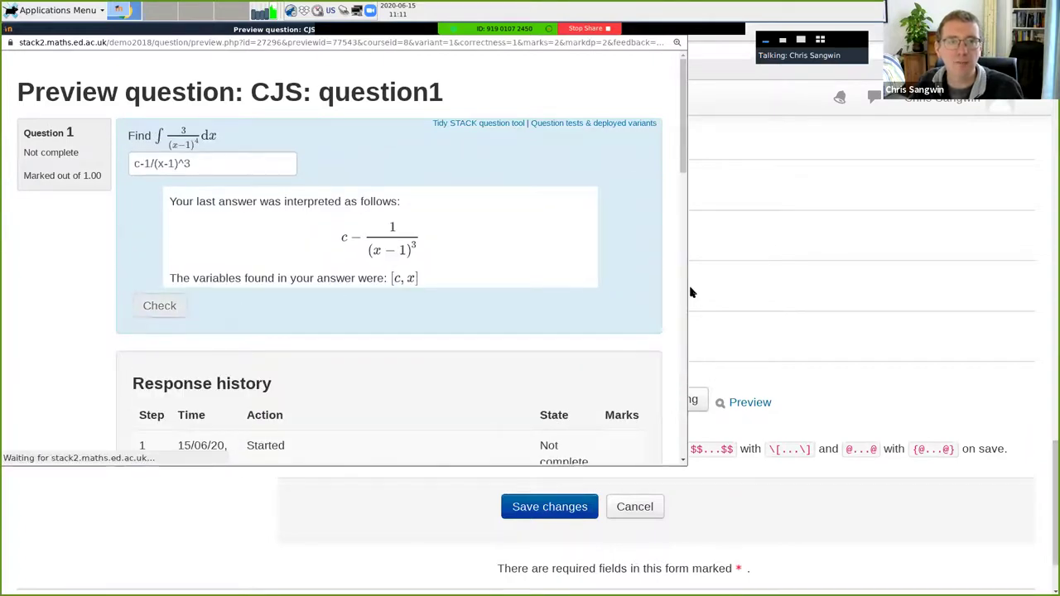
Step: Check the answer -1/(x-1)^3 without a constant of integration in the preview, and read the feedback in an enlarged window
double_click(136, 163)
key("Delete")
key("Delete")
type("-")
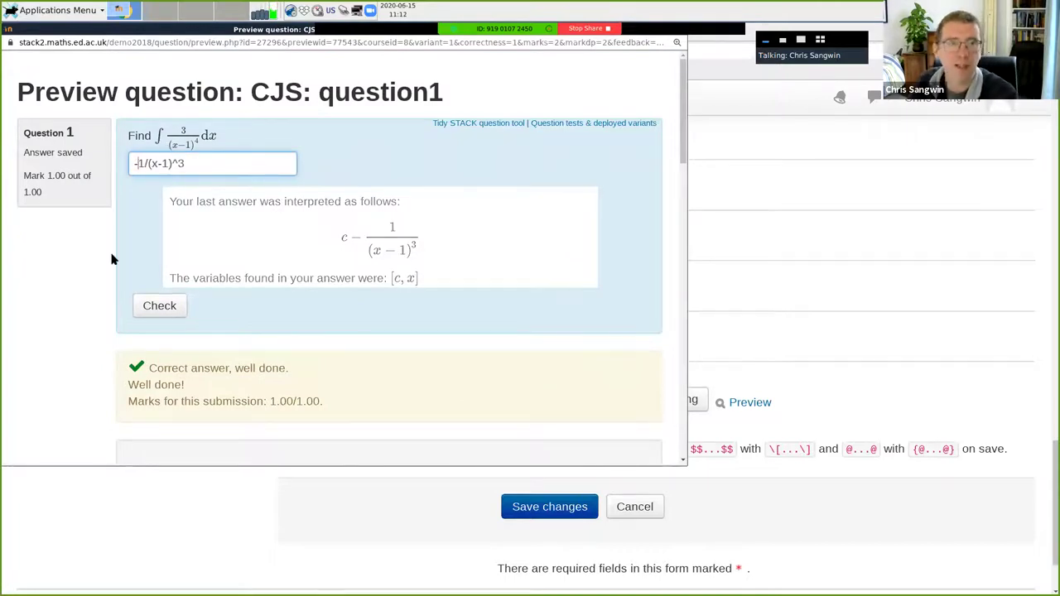
left_click(157, 308)
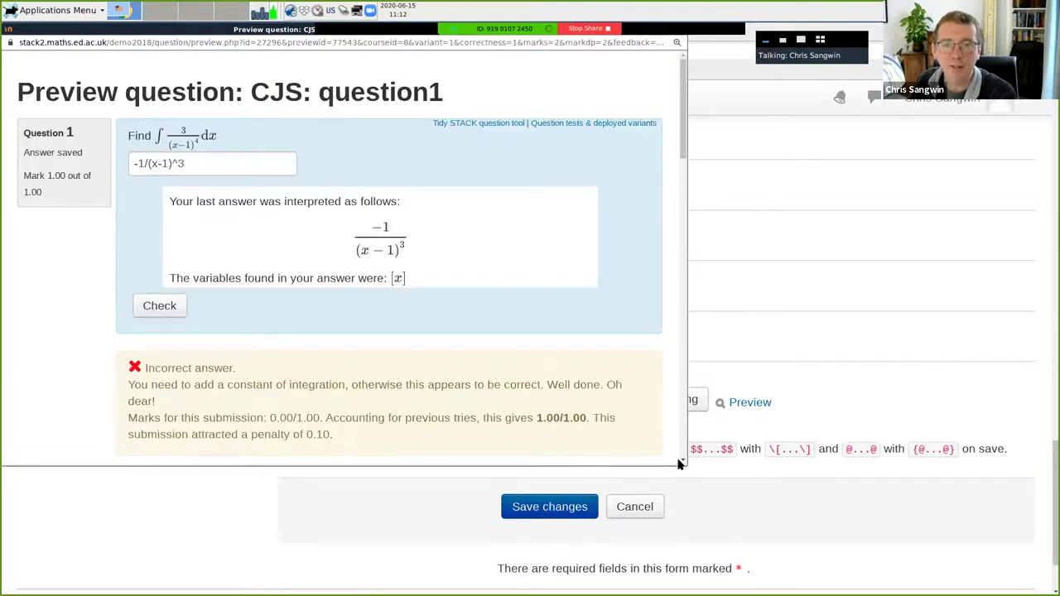
left_click_drag(677, 462, 868, 510)
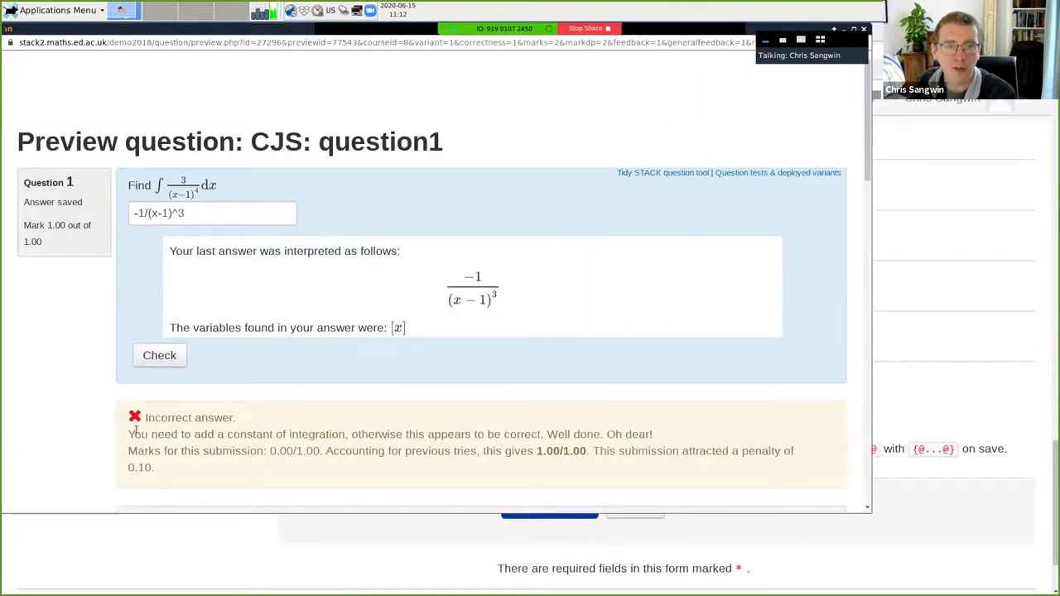
left_click_drag(130, 431, 545, 434)
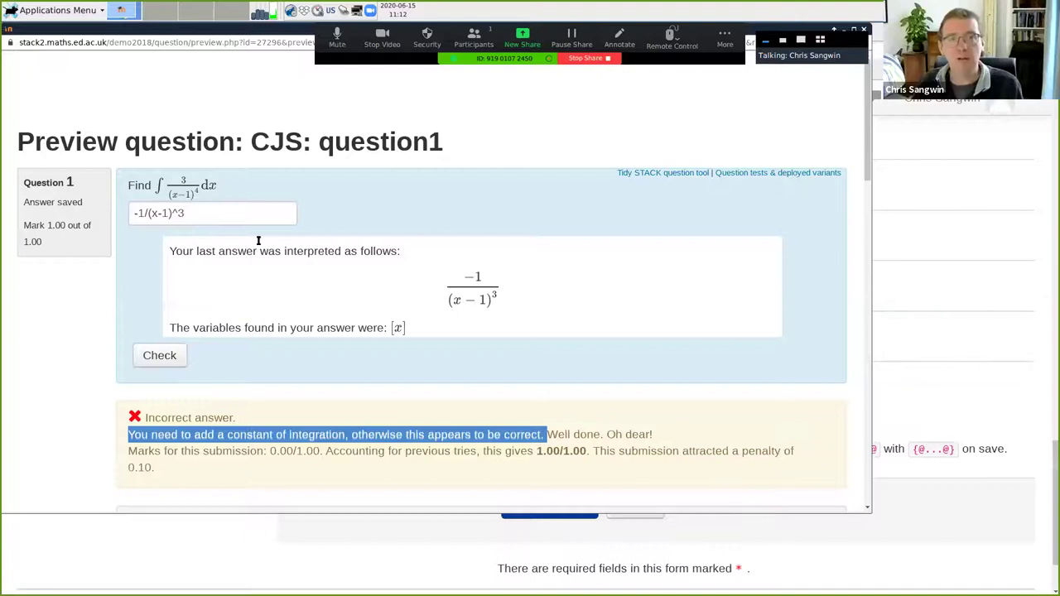
Step: Check the answer -1/(x-1)^3+c^2 in the preview and read its feedback
left_click(228, 213)
type("+c^2")
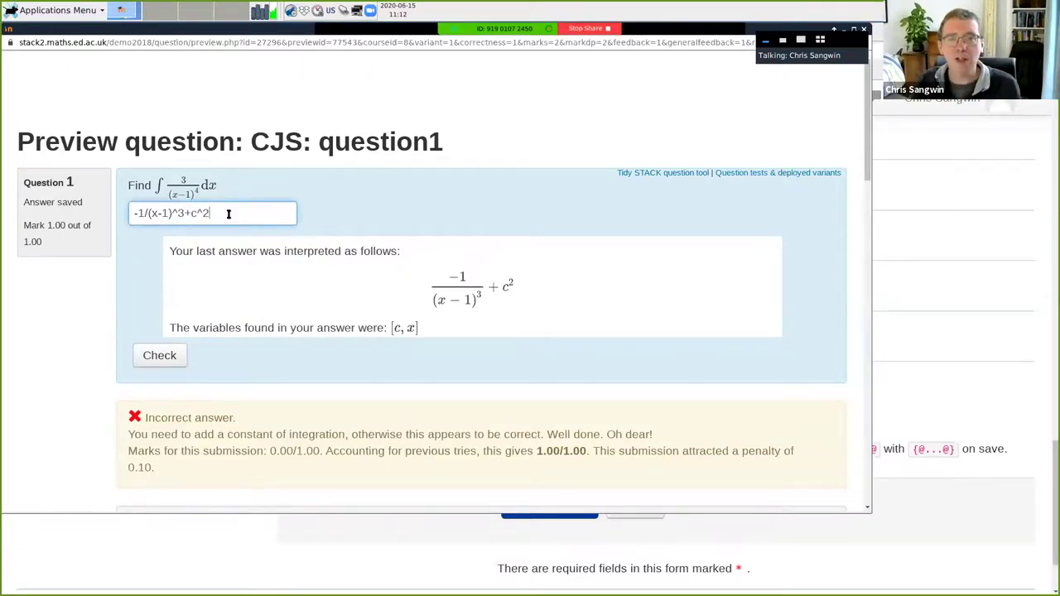
left_click(160, 356)
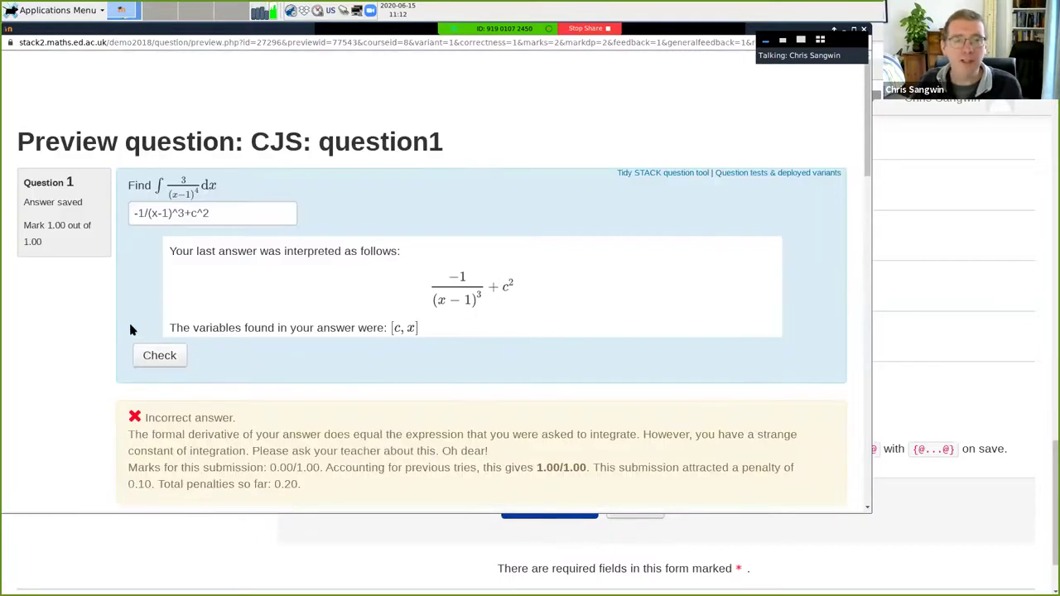
scroll(128, 330, "down", 1)
left_click_drag(128, 405, 497, 427)
left_click(645, 405)
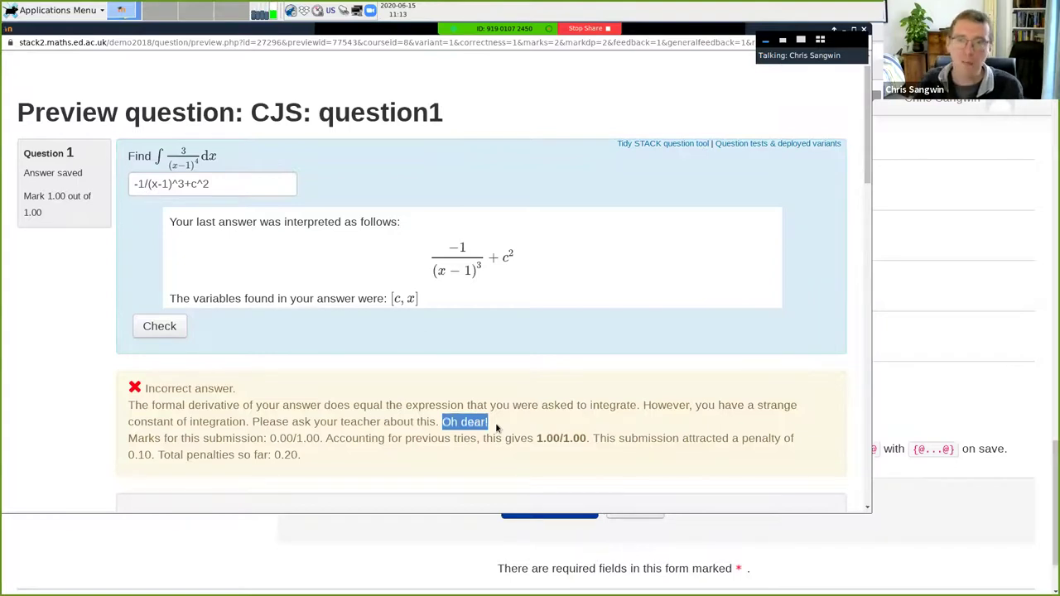
Step: Return to the question form and examine Node 1's false feedback in the potential response tree prt1
left_click(961, 353)
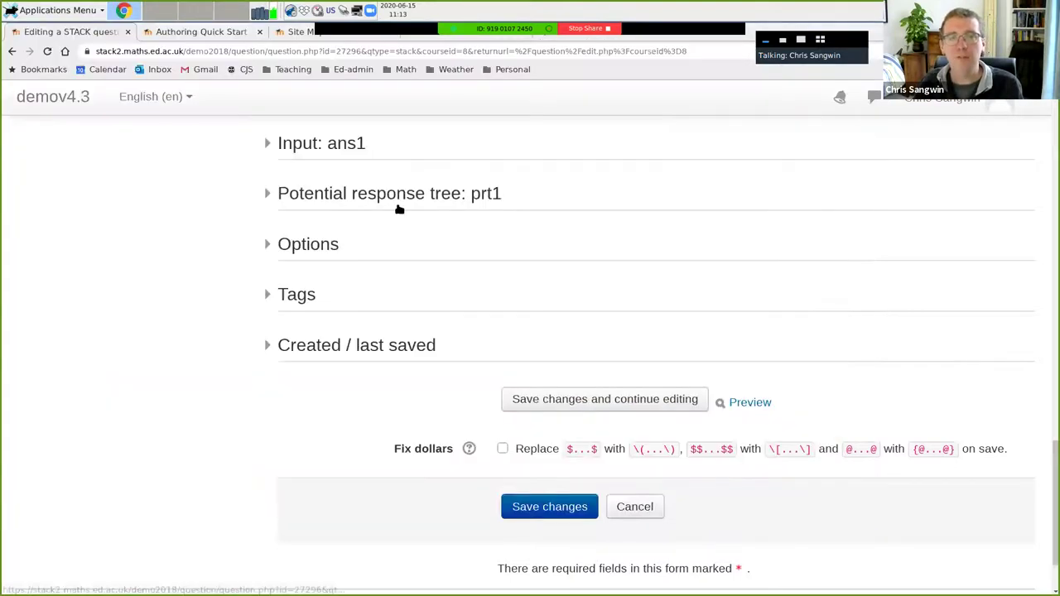
left_click(393, 198)
scroll(620, 414, "down", 3)
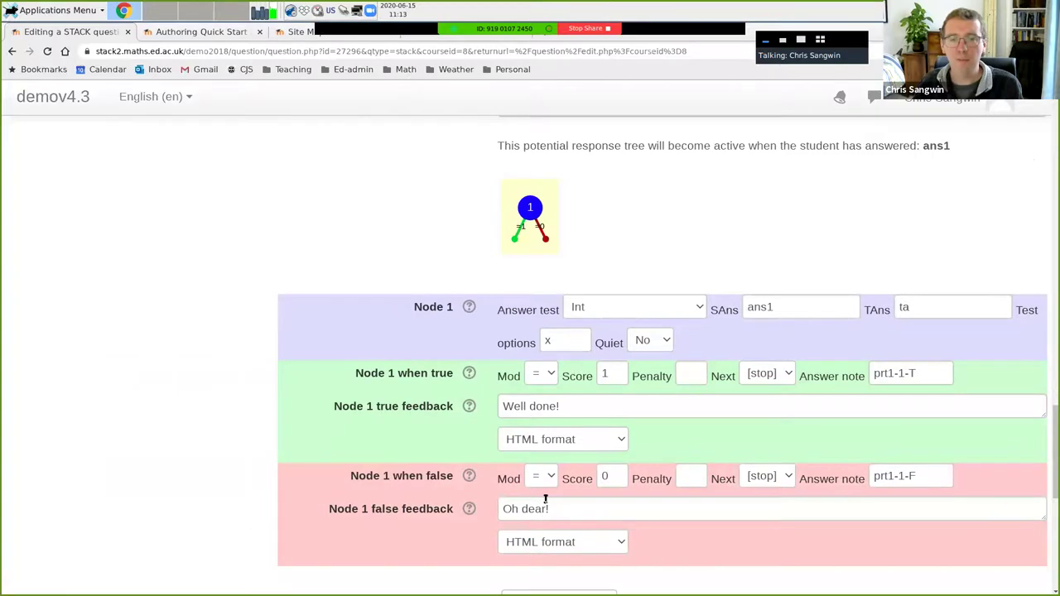
left_click_drag(545, 500, 476, 509)
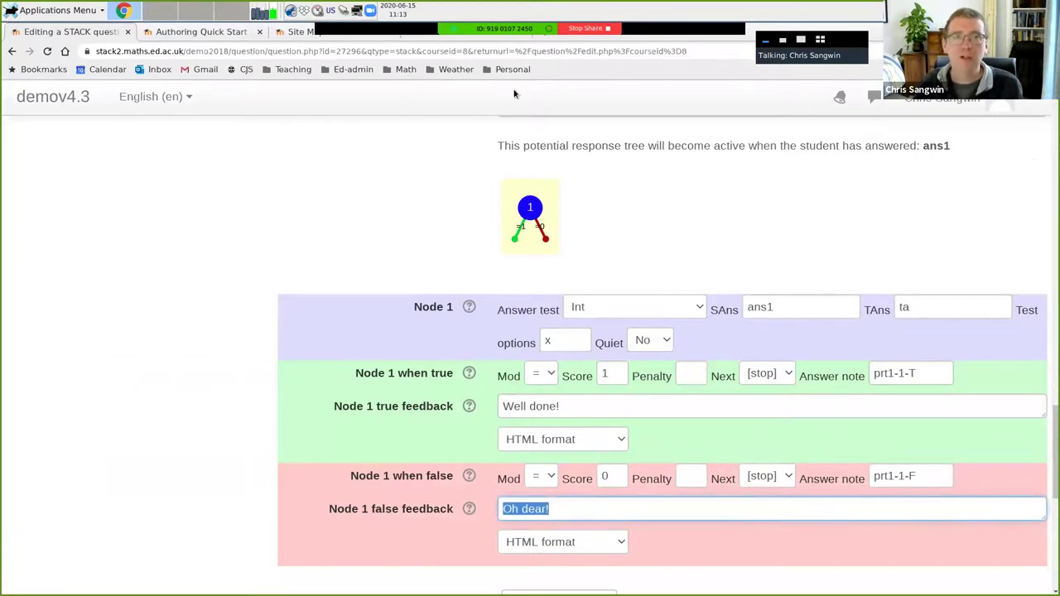
Step: Switch to the authoring quick start guide and open its next part, on improving feedback
left_click(172, 33)
mouse_move(1052, 472)
left_mouse_down()
mouse_move(1051, 262)
mouse_move(1051, 482)
left_mouse_up()
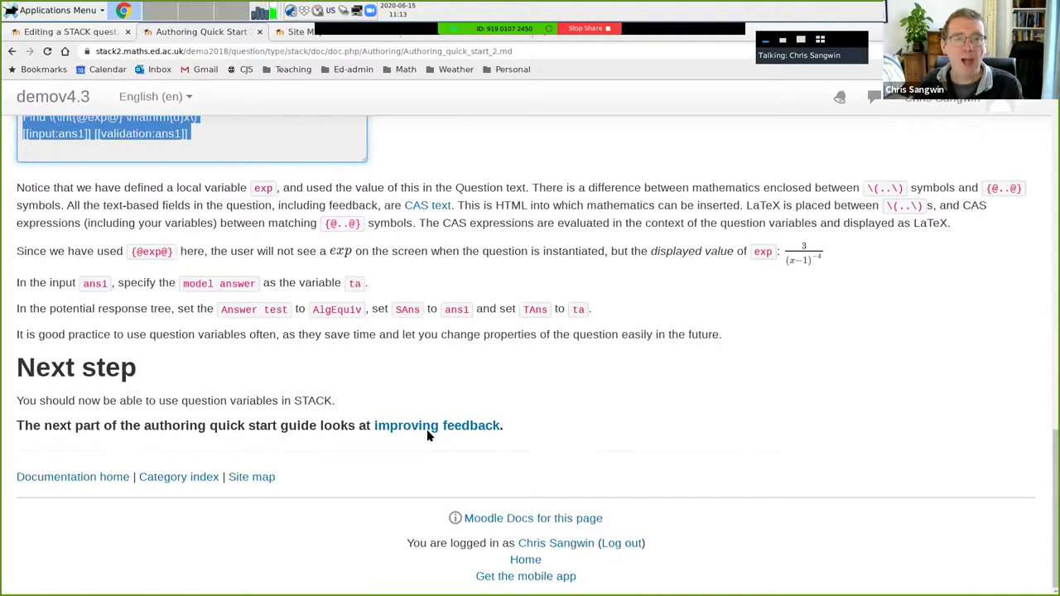
left_click(427, 428)
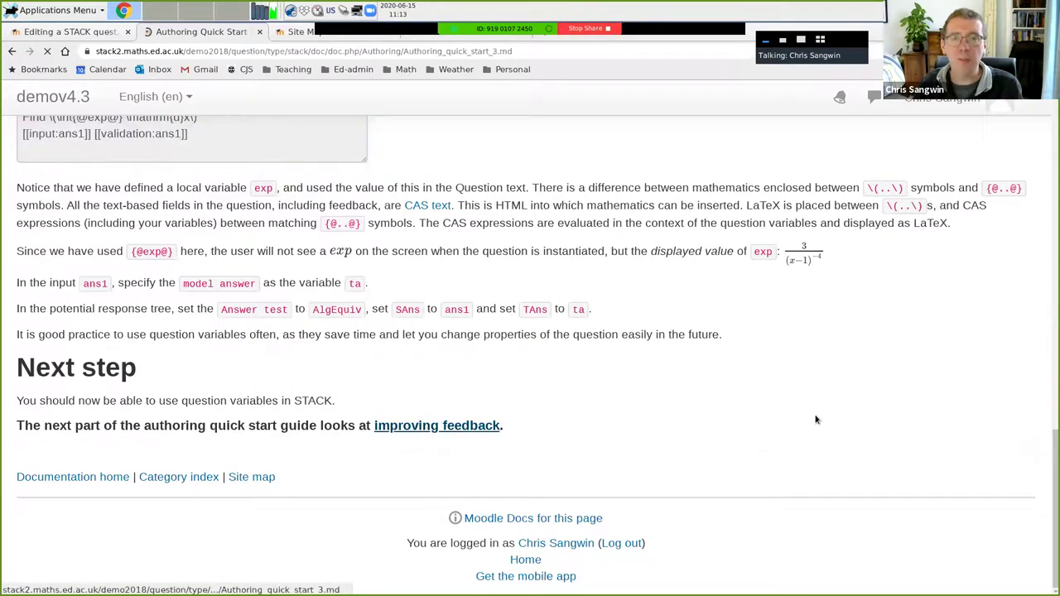